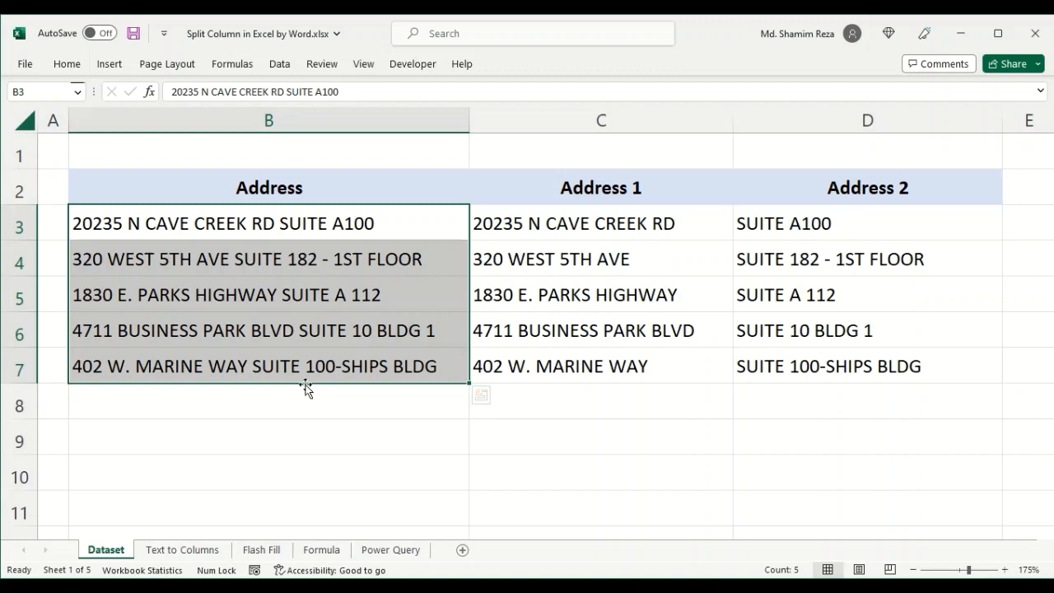
- Examine the Address column and its split Address 1 and Address 2 results on the Dataset sheet
left_click(346, 200)
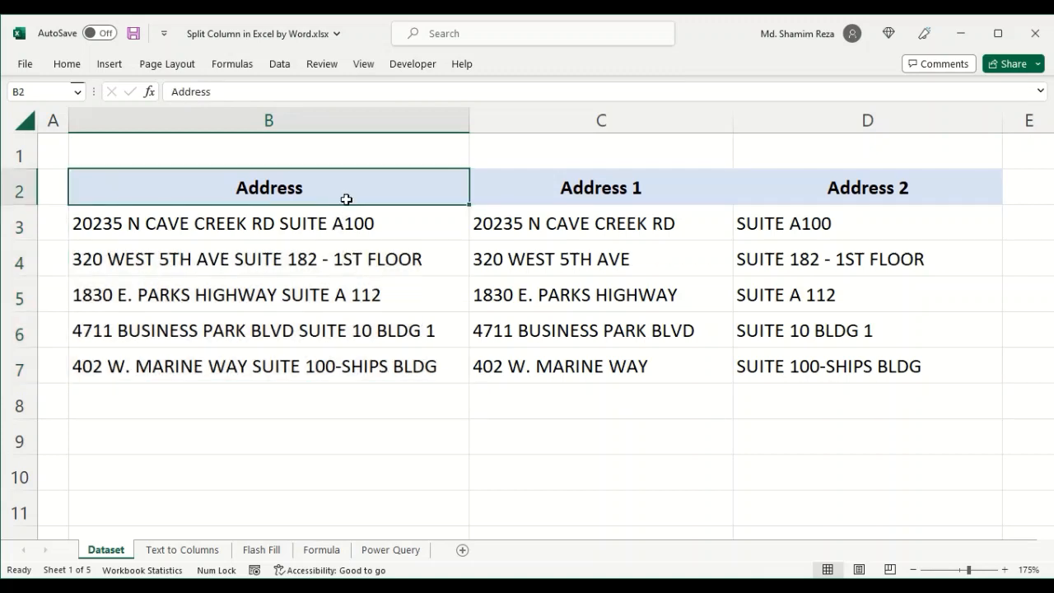
left_click_drag(345, 223, 345, 355)
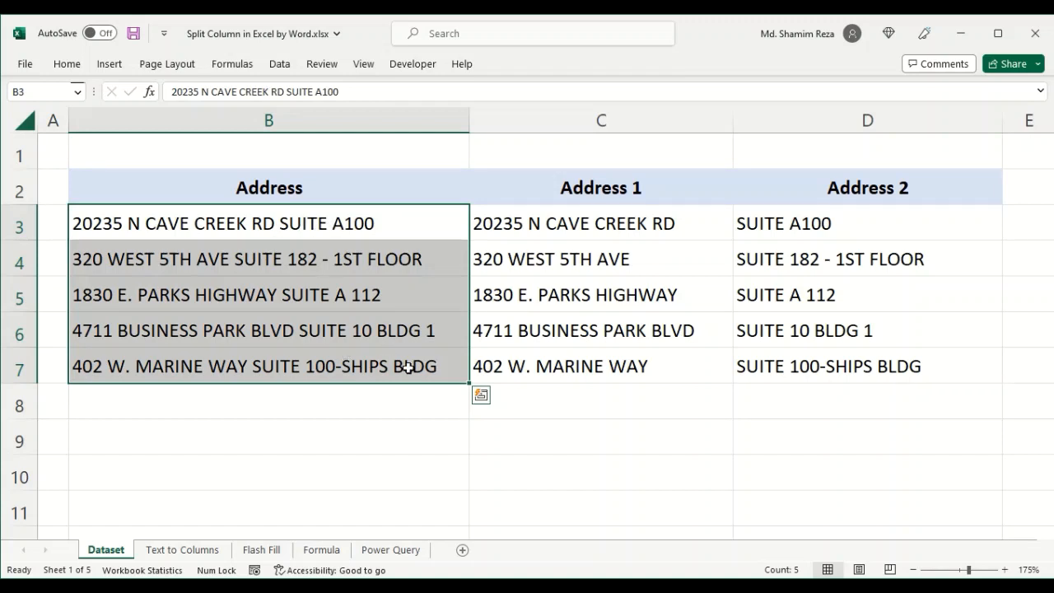
left_click_drag(552, 223, 582, 367)
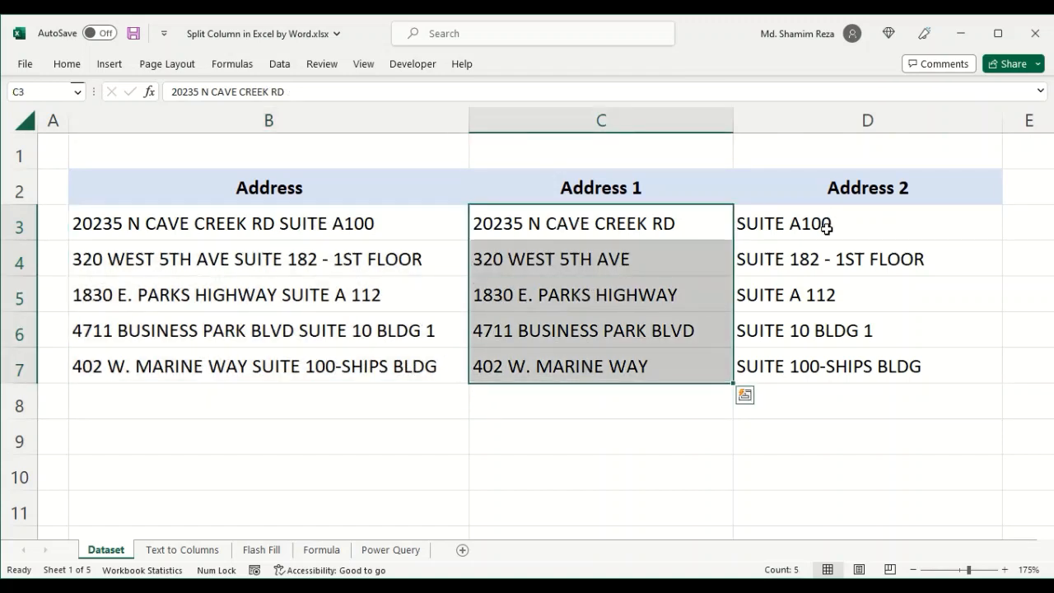
left_click_drag(825, 223, 832, 366)
left_click(284, 228)
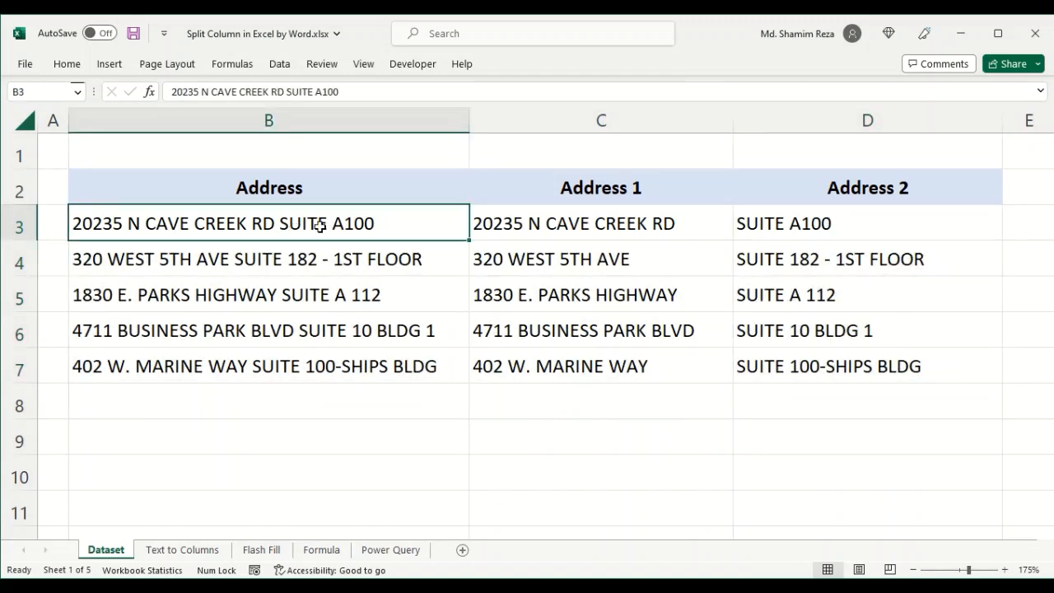
double_click(328, 223)
left_click_drag(327, 223, 279, 223)
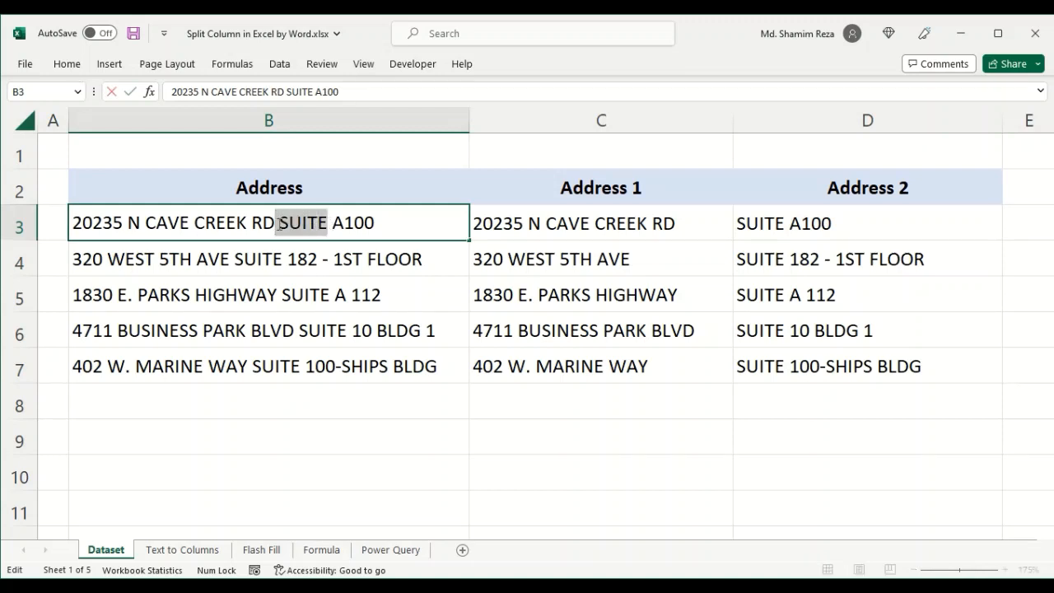
key("Escape")
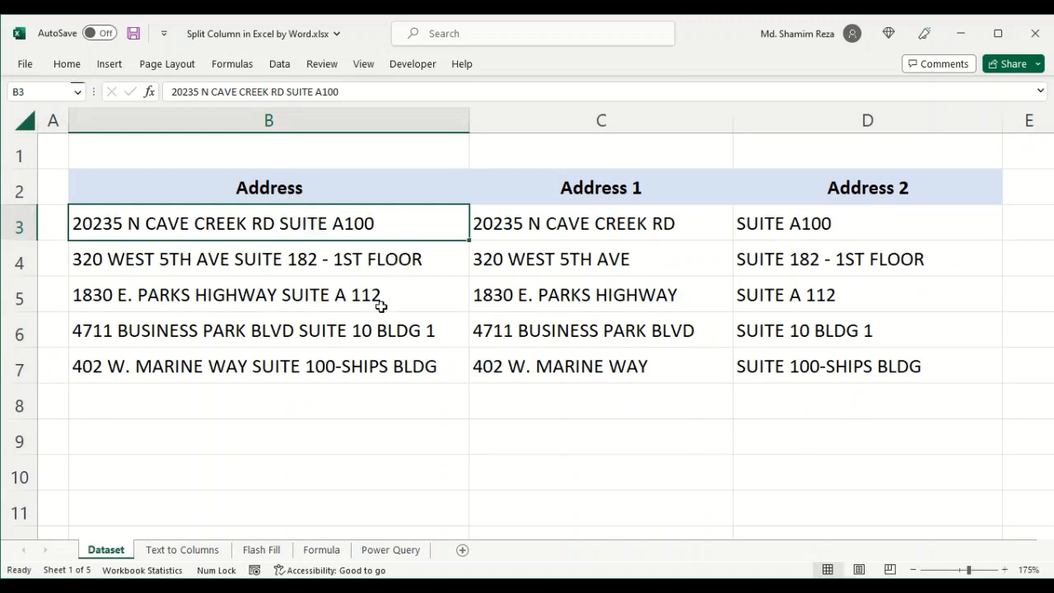
- On the Text to Columns sheet, replace every SUITE with #SUITE in the addresses B3:B7
left_click(185, 553)
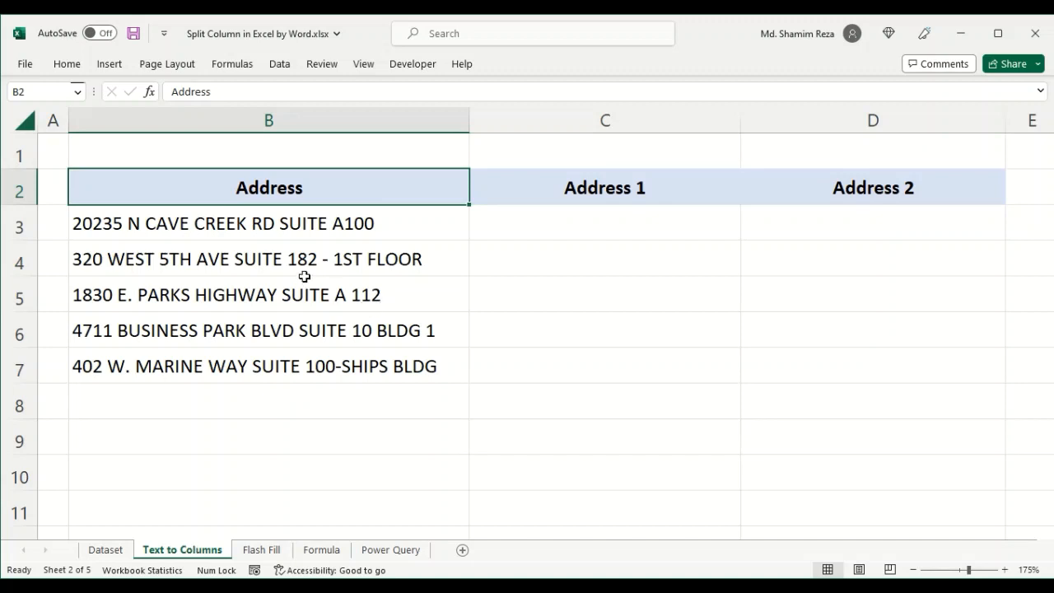
left_click_drag(285, 223, 284, 365)
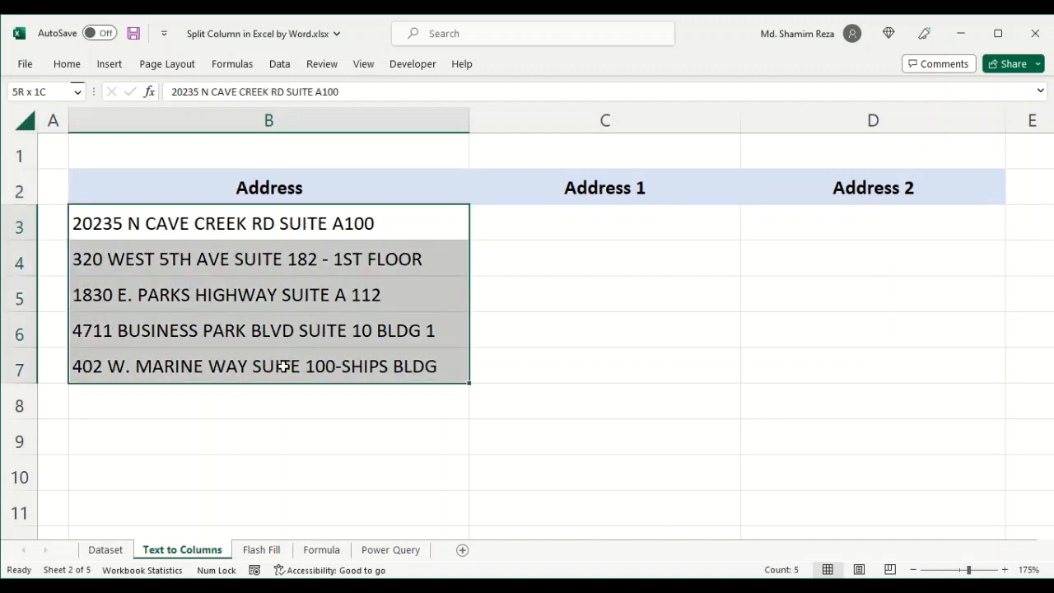
left_click(292, 234)
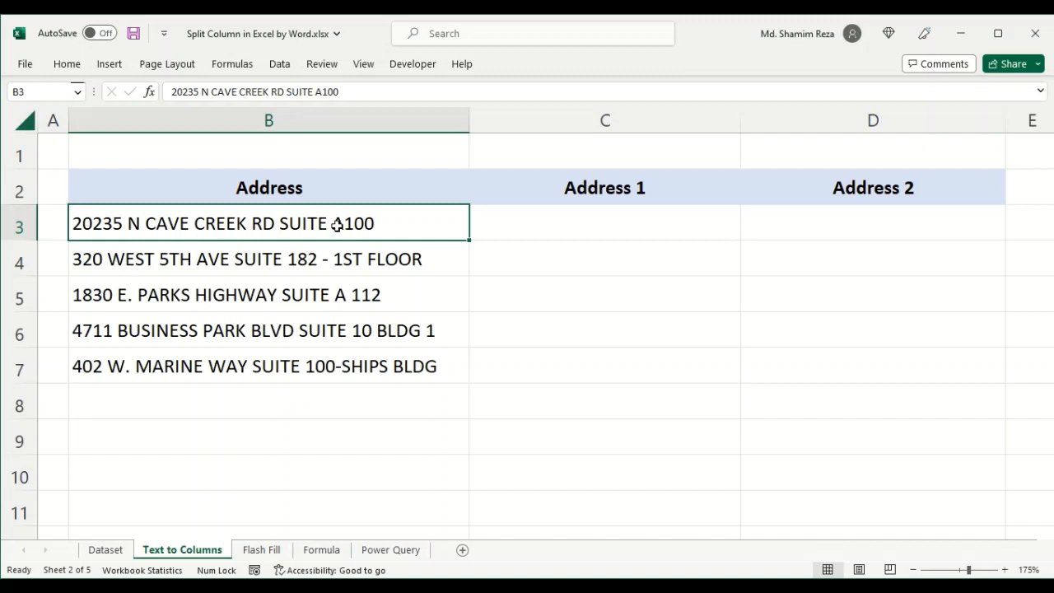
left_click_drag(337, 224, 331, 367)
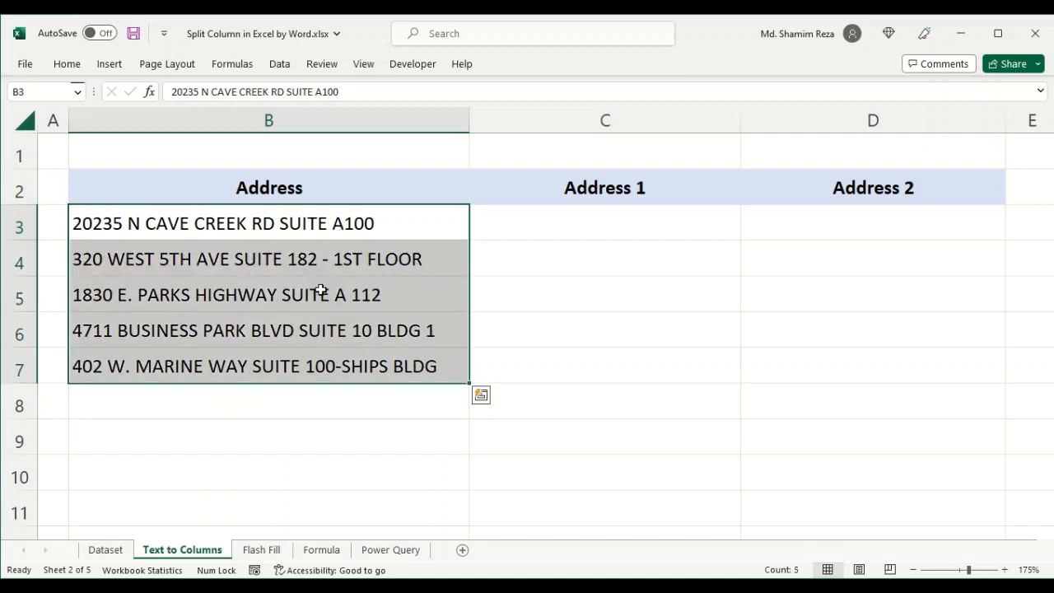
left_click(69, 65)
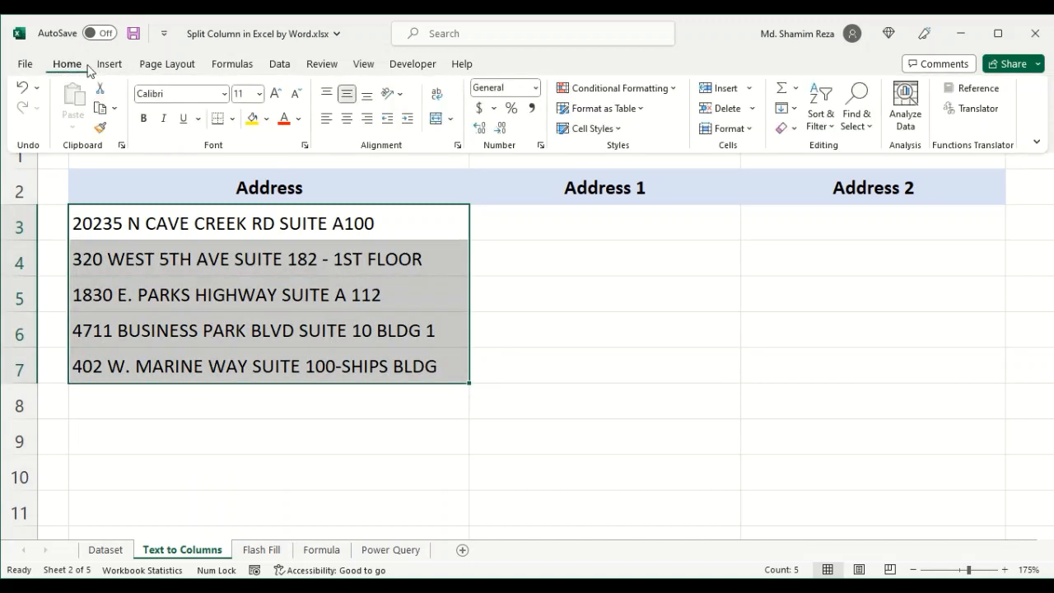
left_click(854, 127)
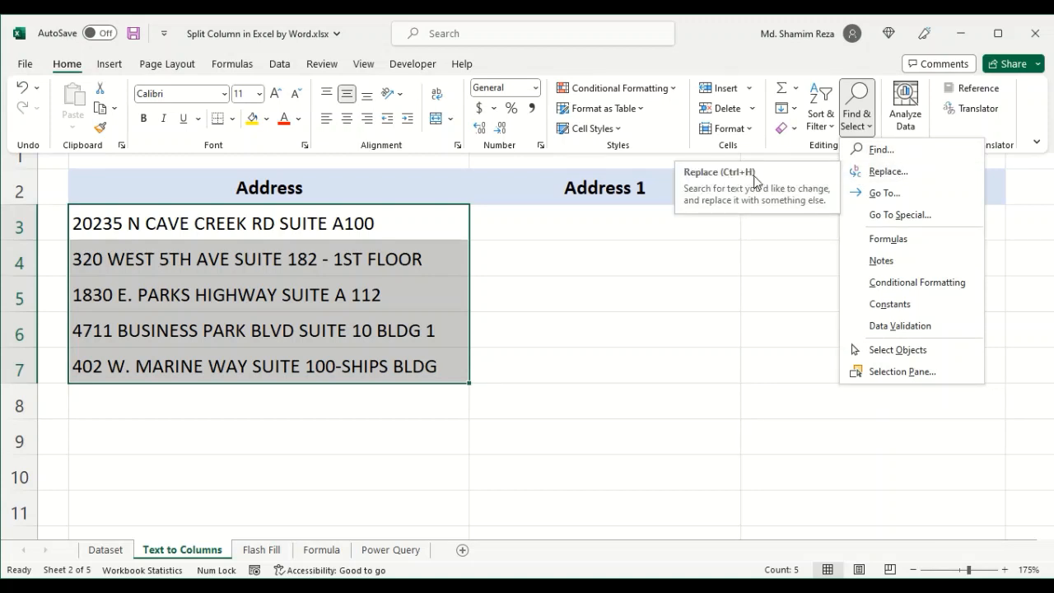
left_click(894, 173)
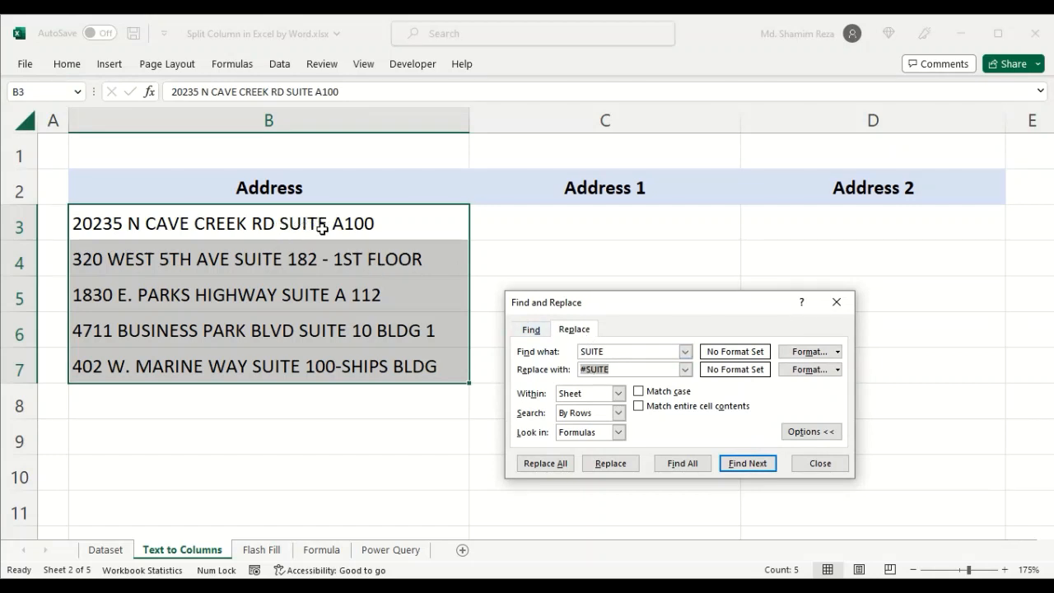
left_click(627, 350)
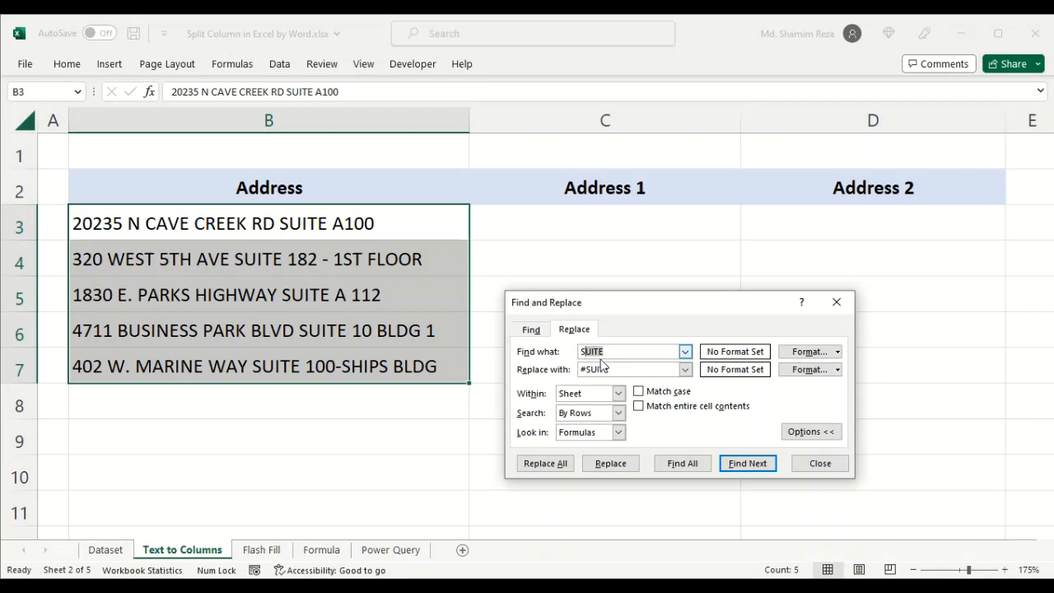
left_click_drag(616, 369, 585, 370)
left_click(628, 369)
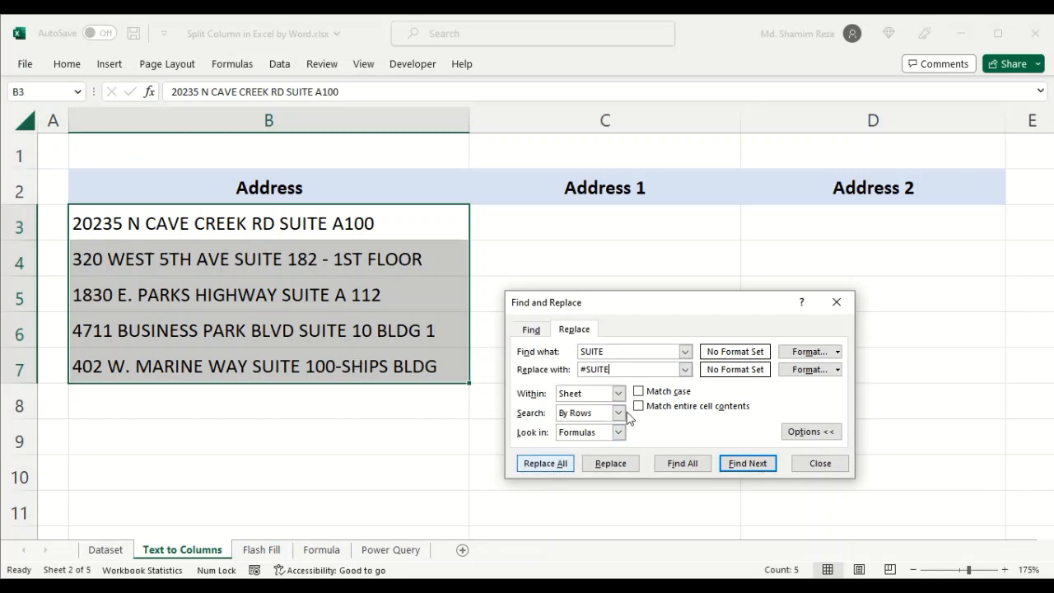
left_click(555, 465)
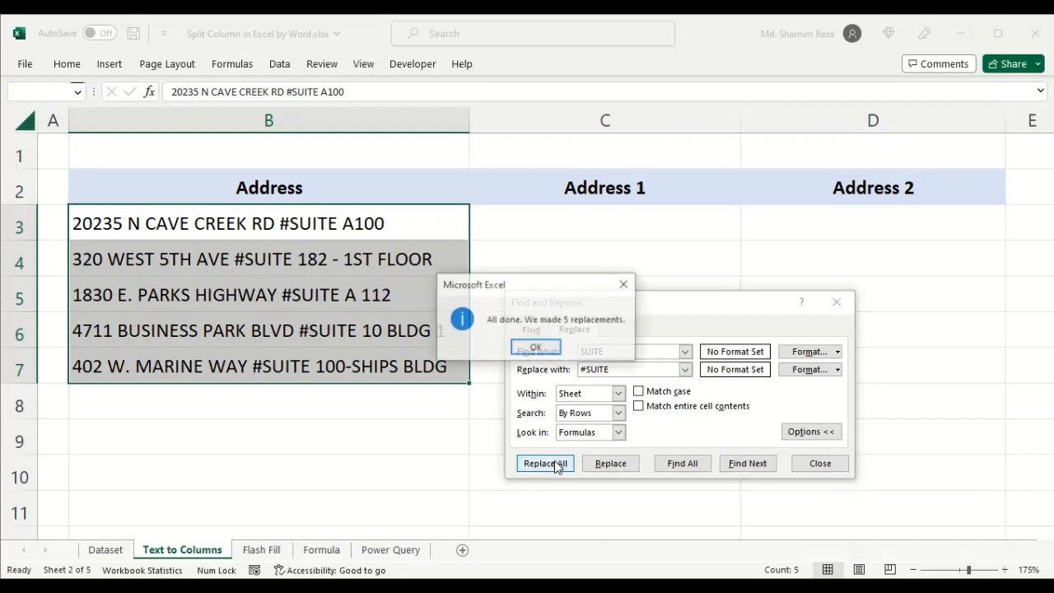
left_click(537, 348)
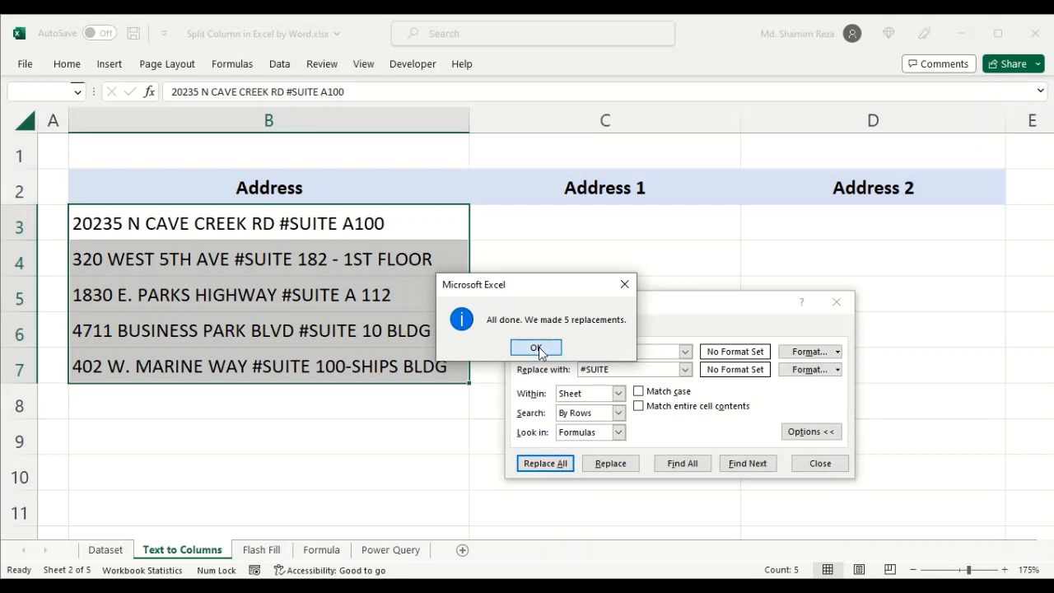
left_click(819, 463)
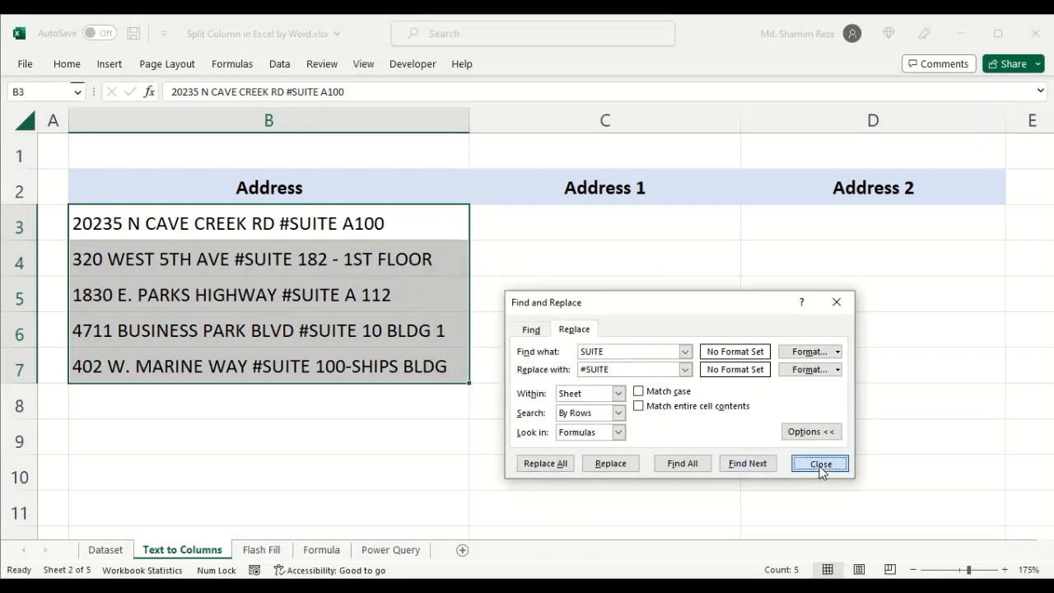
- Start Text to Columns on B3:B7 as delimited data, using # as the Other delimiter
left_click(316, 244)
left_click(288, 225)
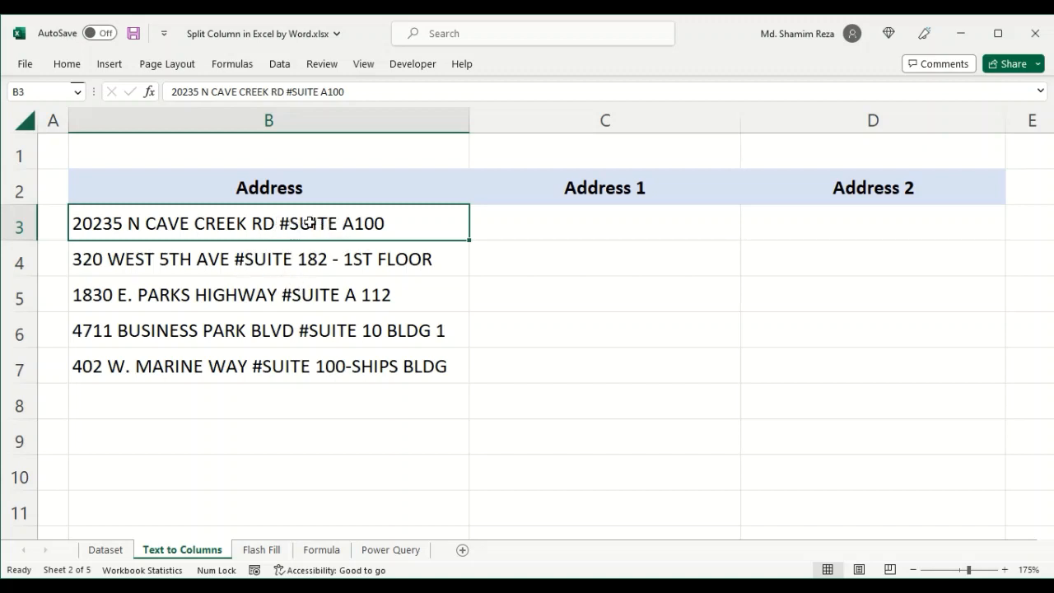
double_click(338, 225)
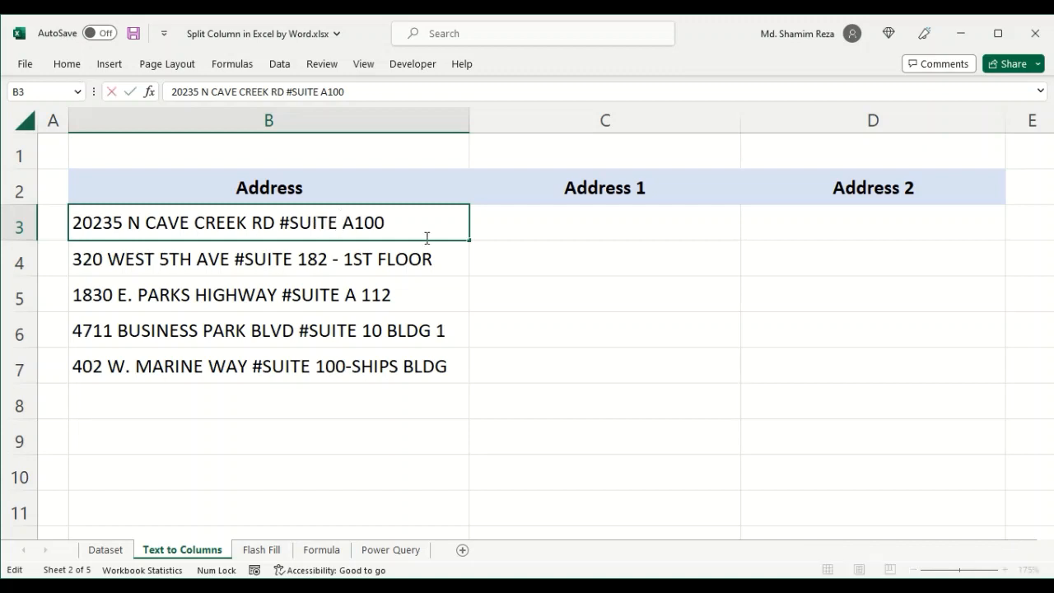
left_click(445, 271)
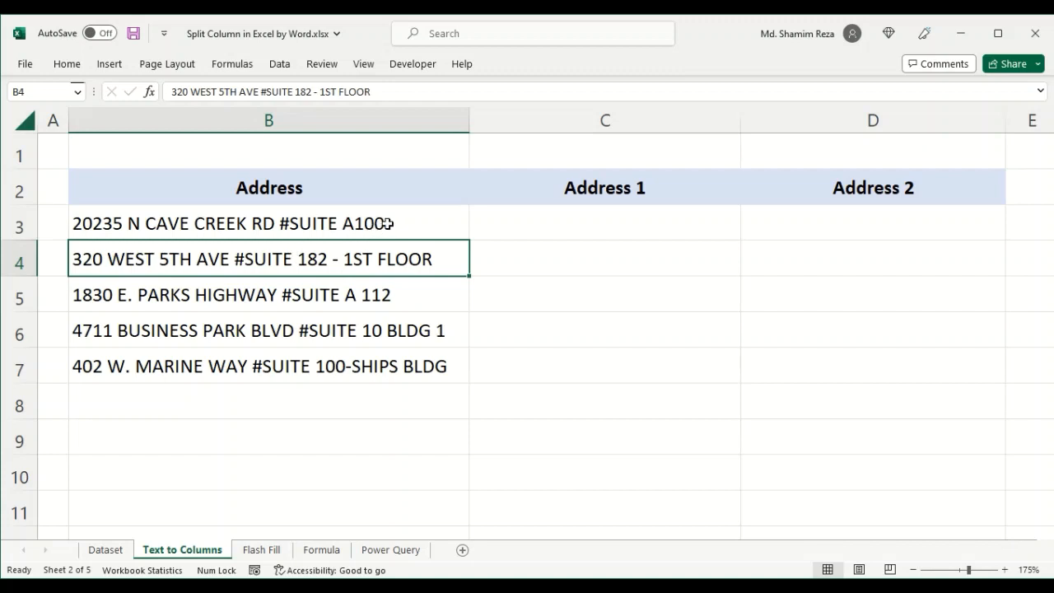
left_click_drag(391, 224, 372, 362)
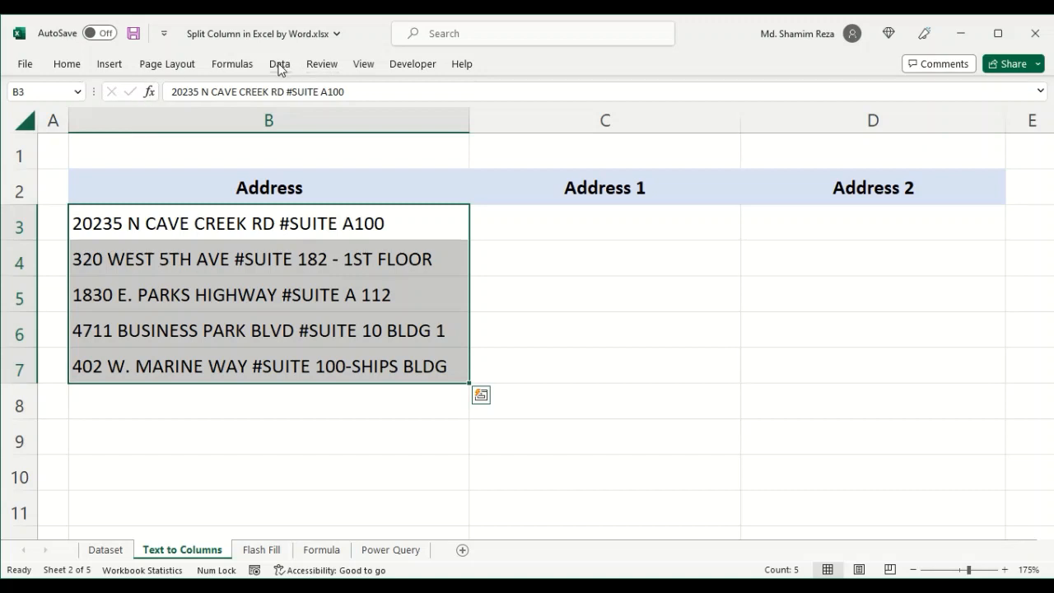
left_click_drag(366, 221, 412, 369)
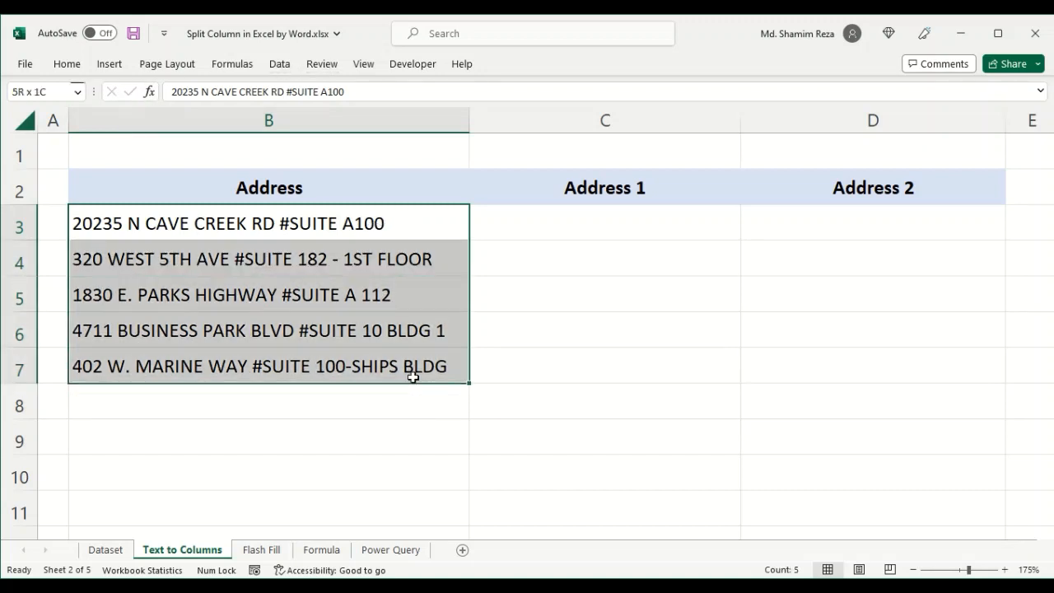
left_click(279, 65)
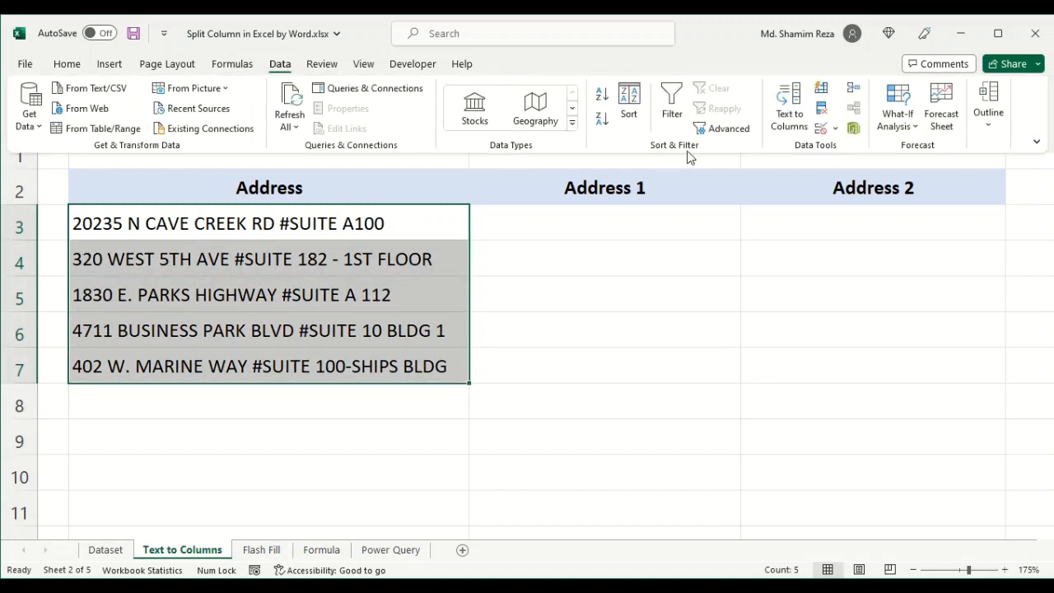
left_click(789, 122)
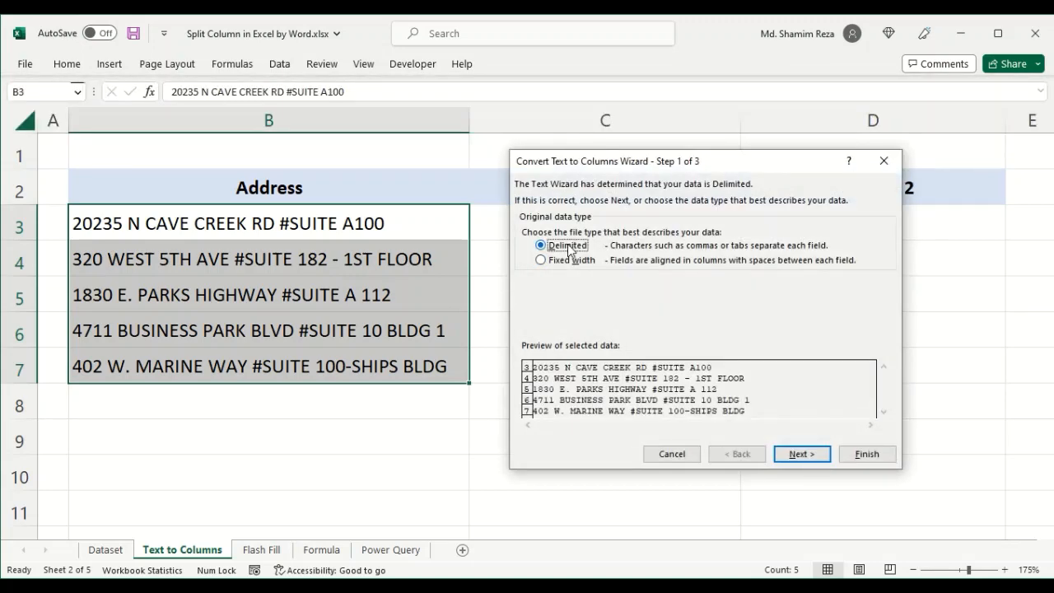
left_click(803, 455)
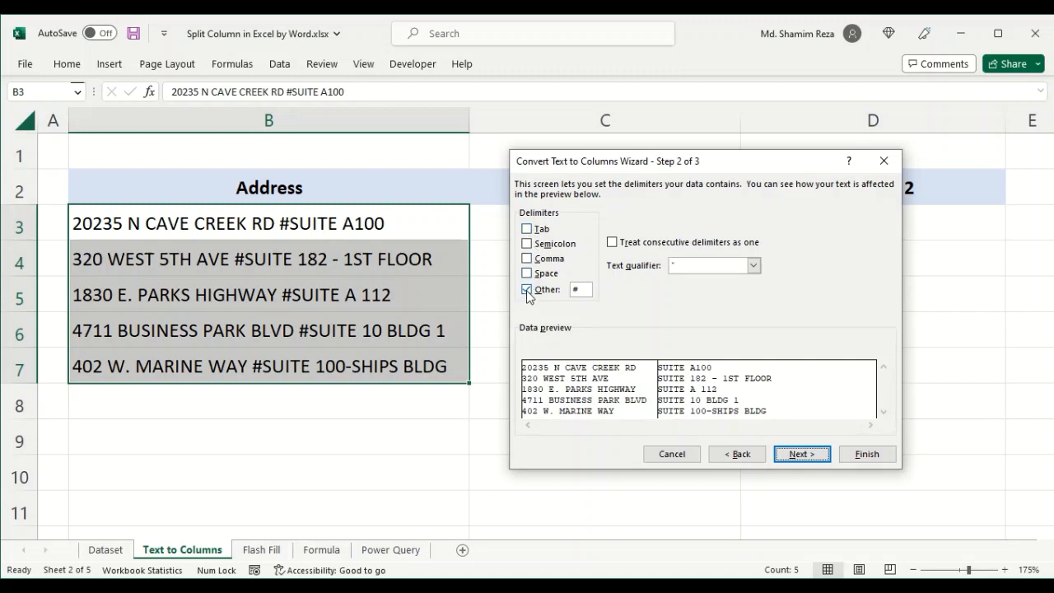
left_click(586, 290)
left_click(802, 454)
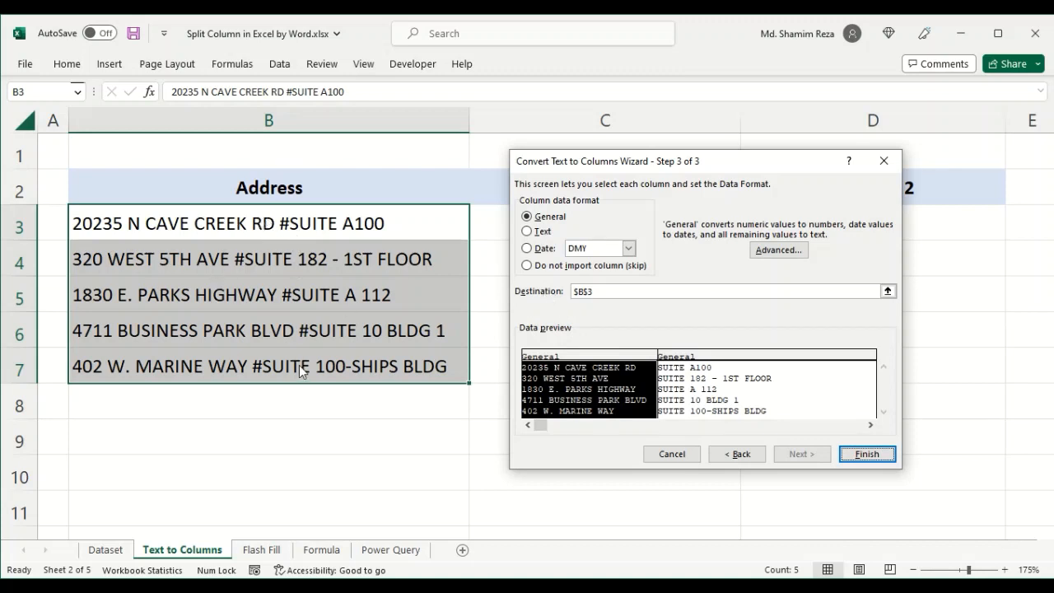
- Set the Text to Columns destination to $C$3, finish the split, and check the Address 1 and Address 2 results
left_click(671, 295)
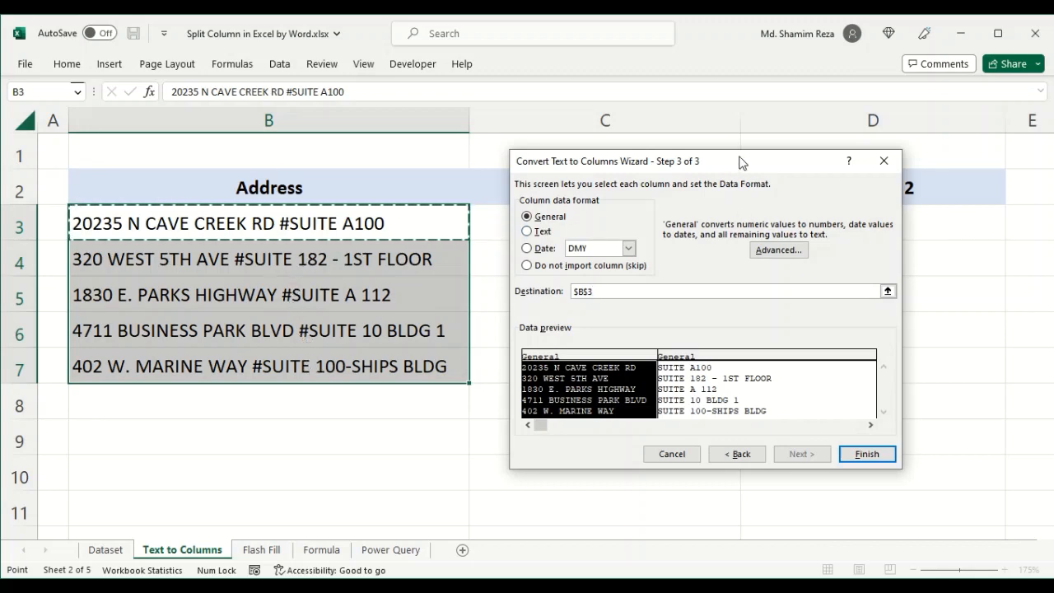
left_click_drag(742, 162, 347, 182)
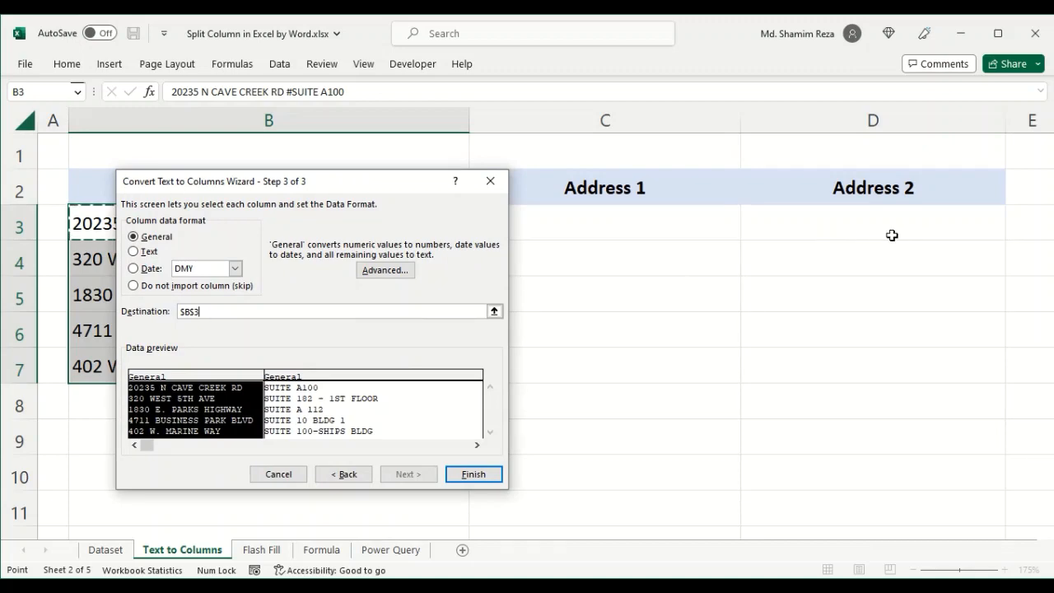
left_click(636, 124)
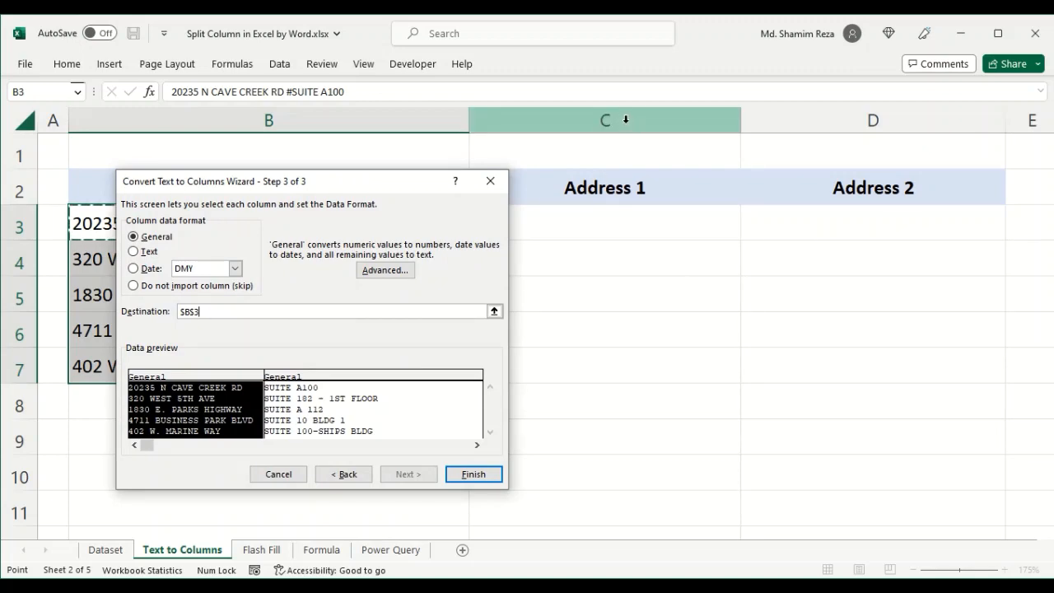
left_click_drag(393, 188, 879, 169)
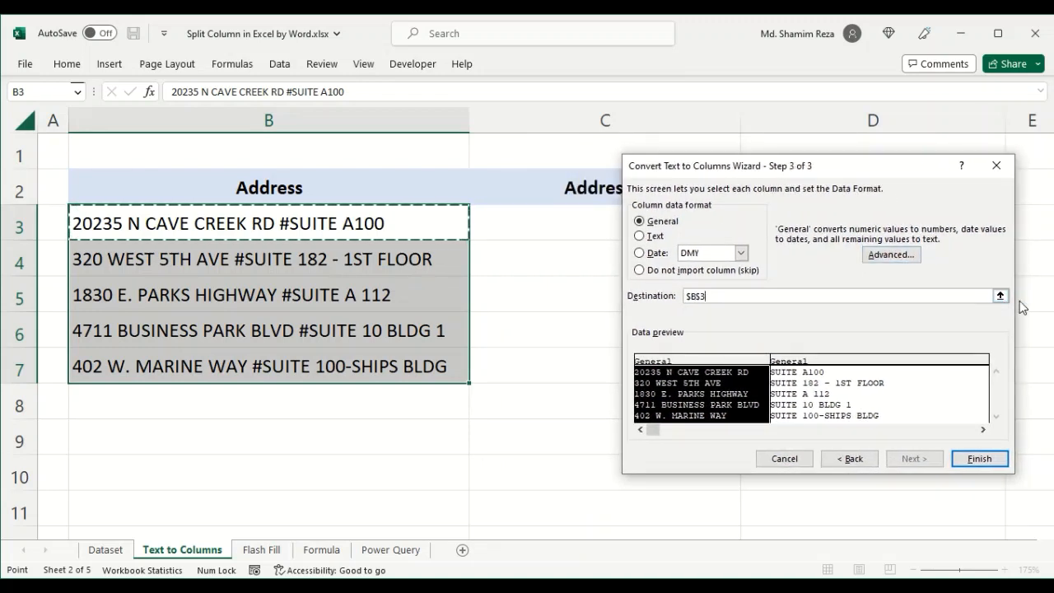
left_click(1000, 296)
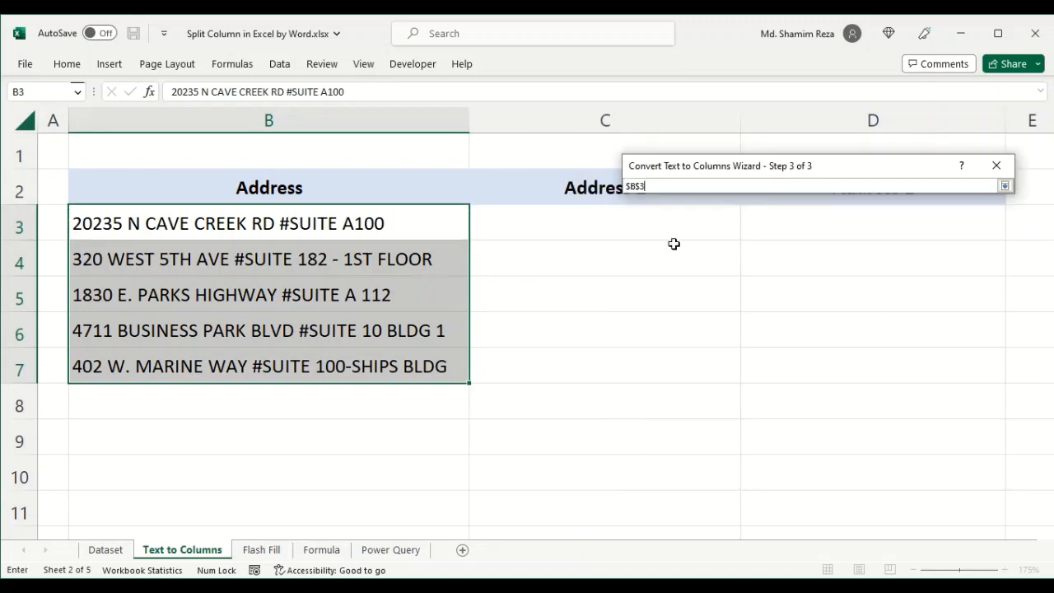
type("+")
left_click(611, 225)
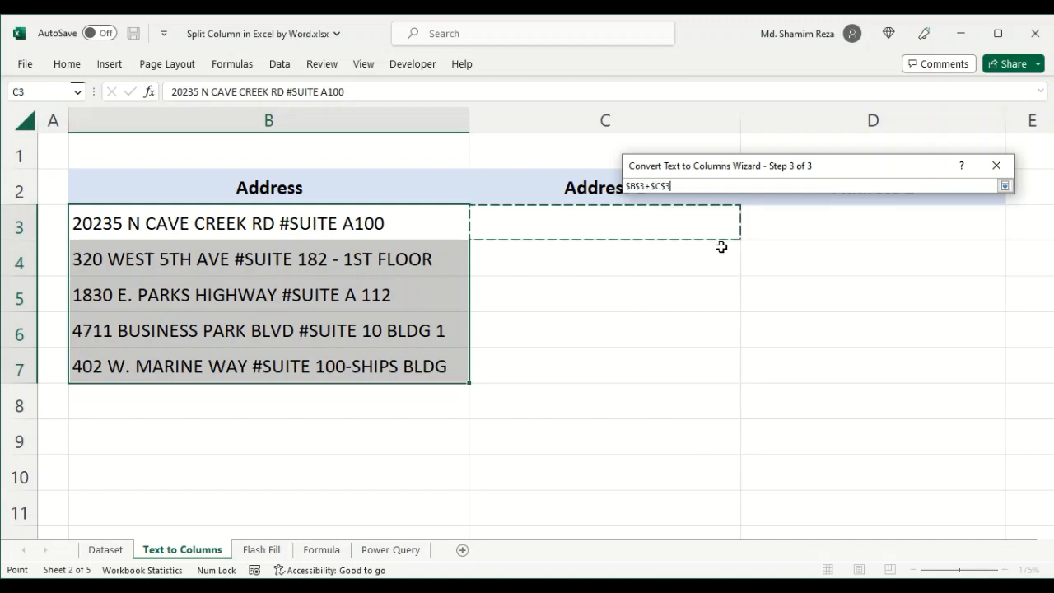
left_click(651, 186)
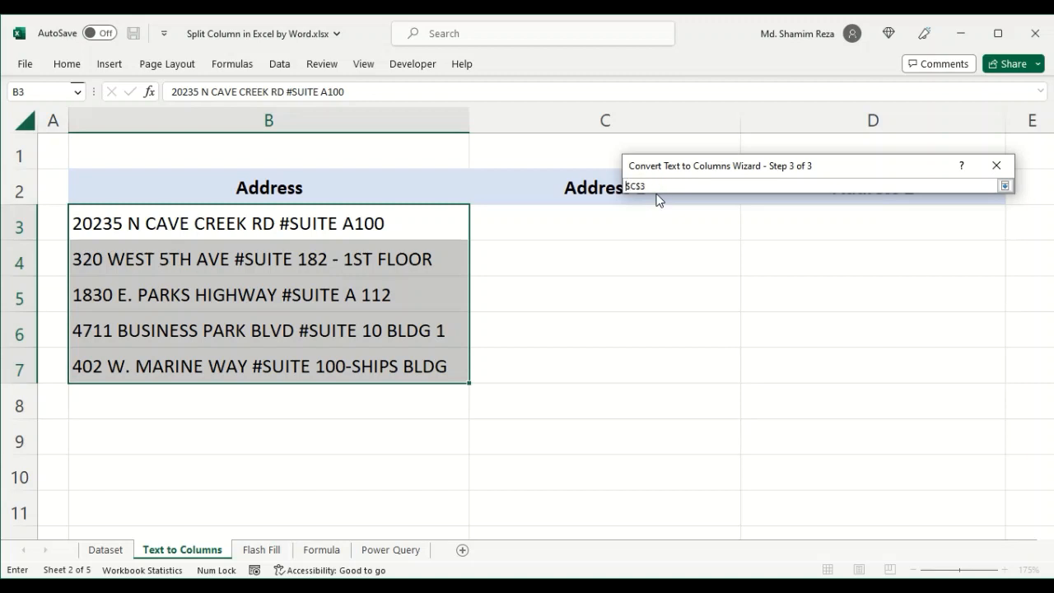
left_click(1004, 186)
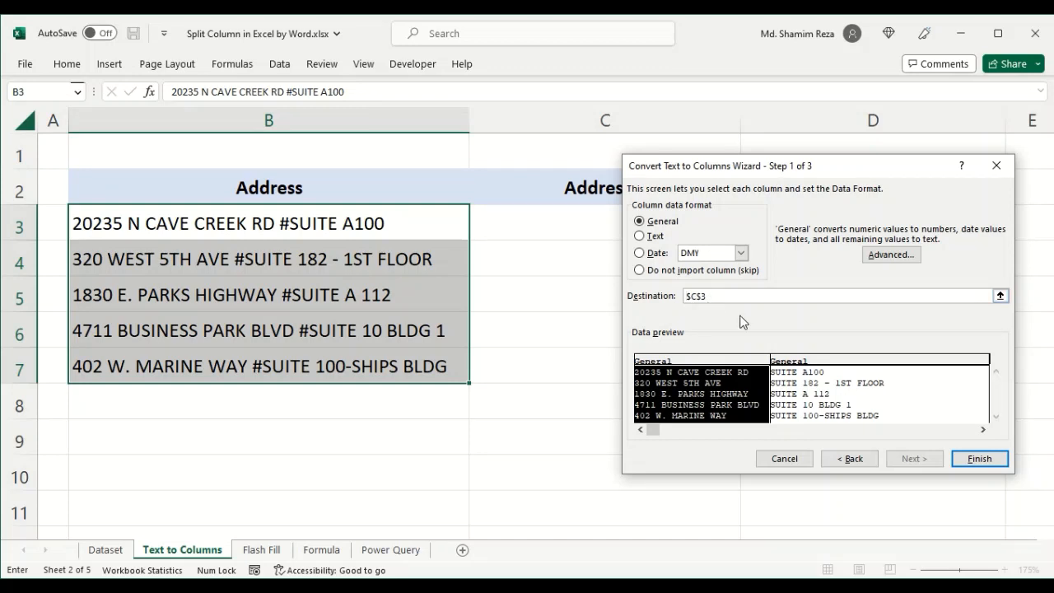
left_click(979, 458)
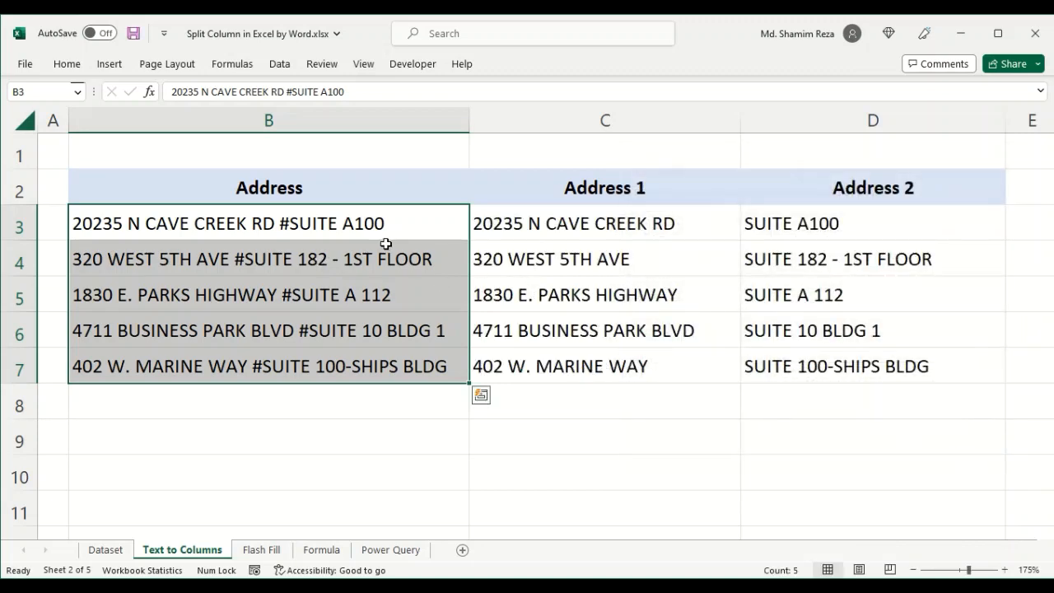
left_click_drag(691, 232, 689, 374)
left_click_drag(800, 235, 812, 374)
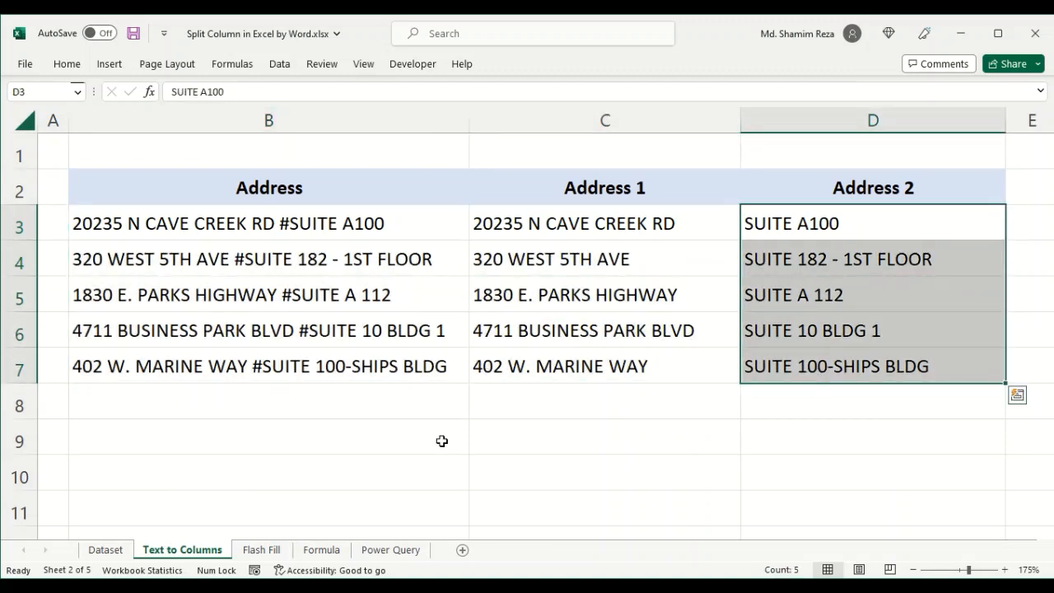
left_click_drag(407, 228, 404, 371)
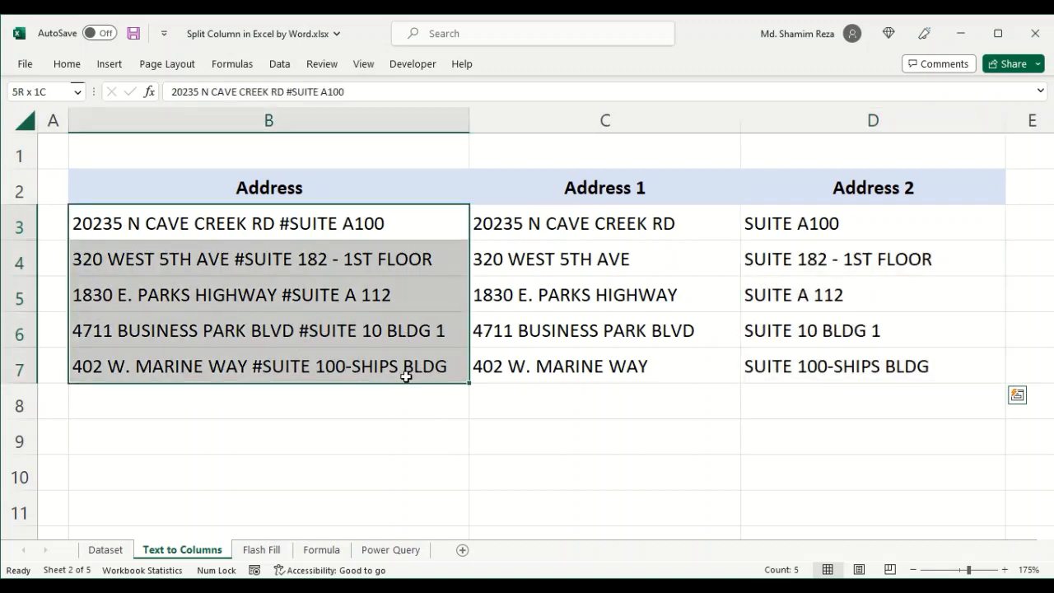
left_click_drag(625, 226, 828, 364)
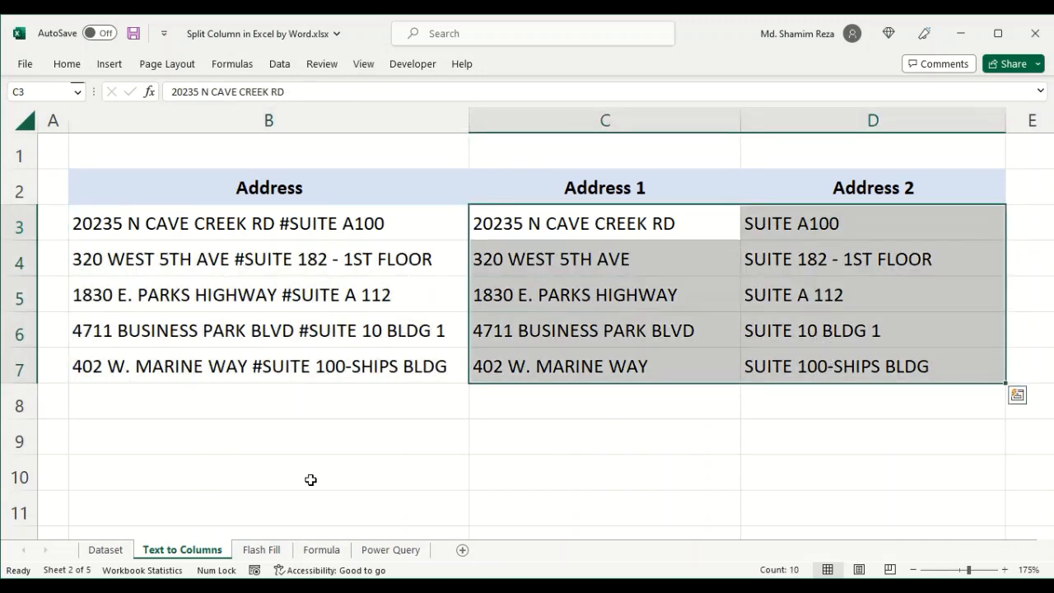
left_click(261, 549)
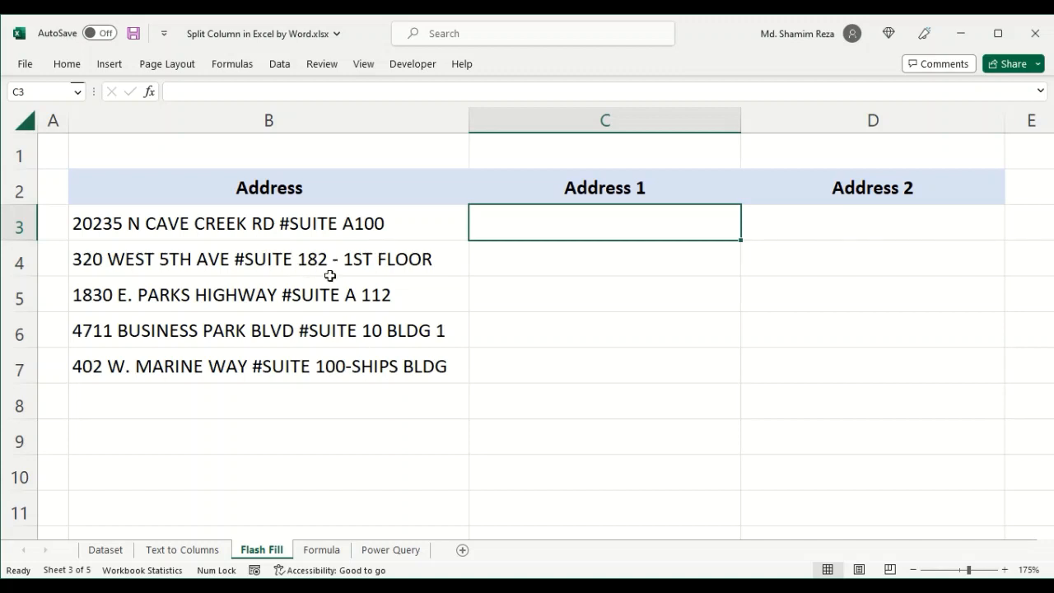
left_click_drag(298, 223, 298, 360)
left_click_drag(297, 367, 297, 367)
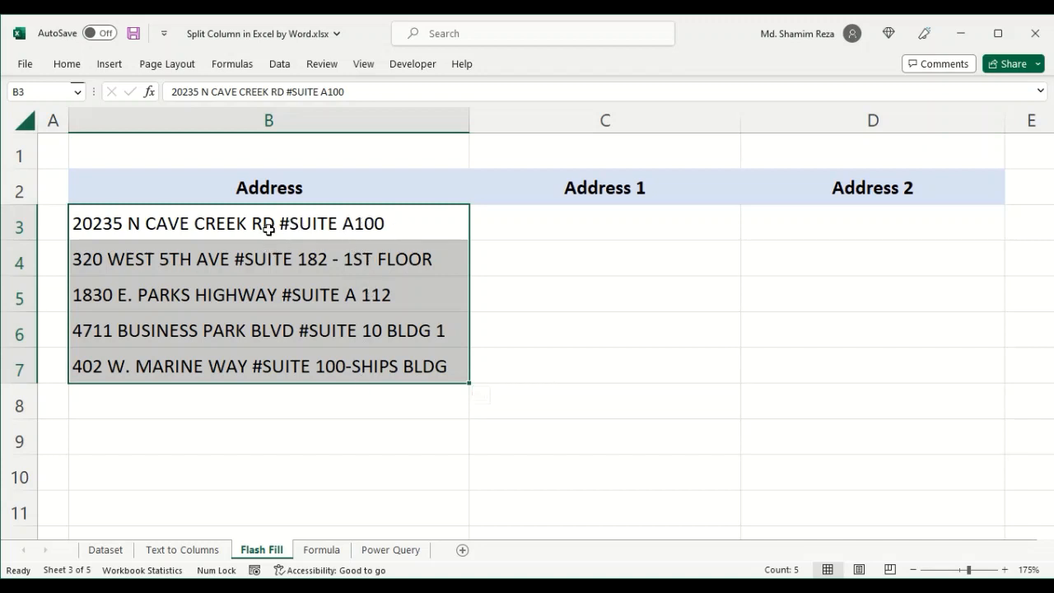
left_click(284, 224)
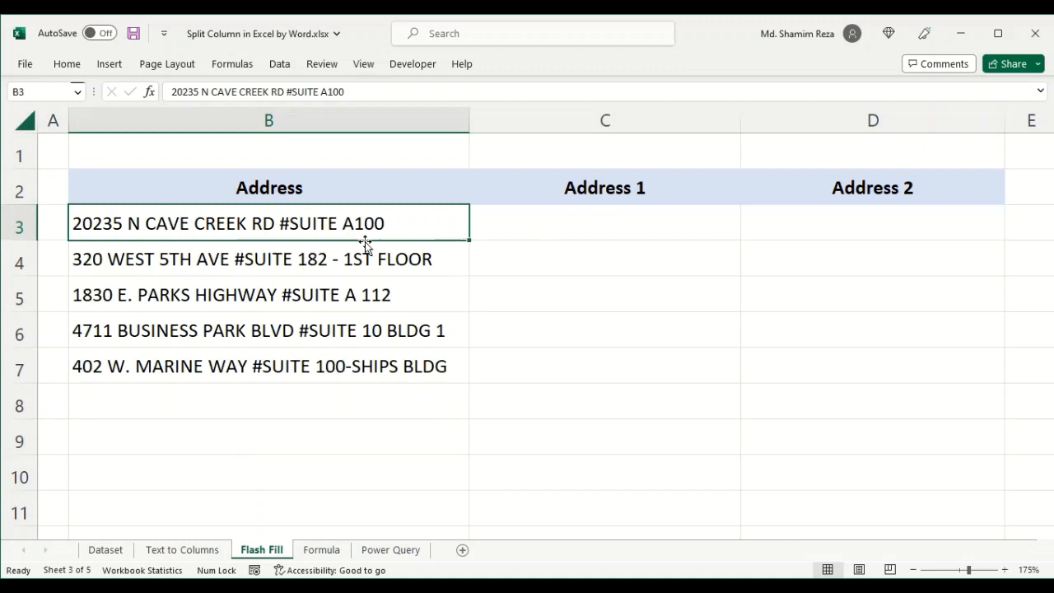
left_click(553, 226)
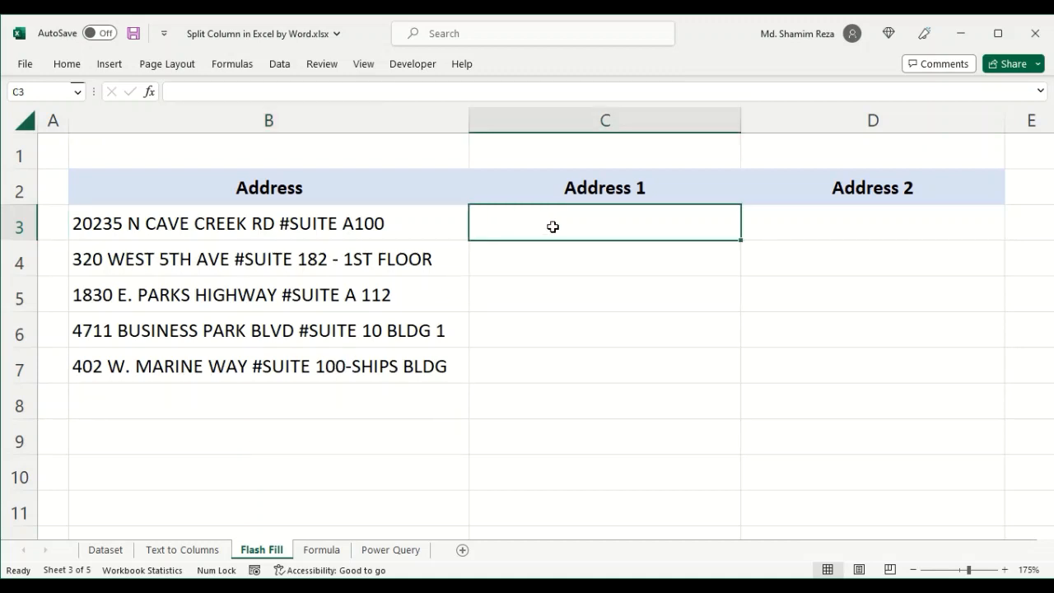
double_click(270, 223)
left_click_drag(274, 223, 72, 223)
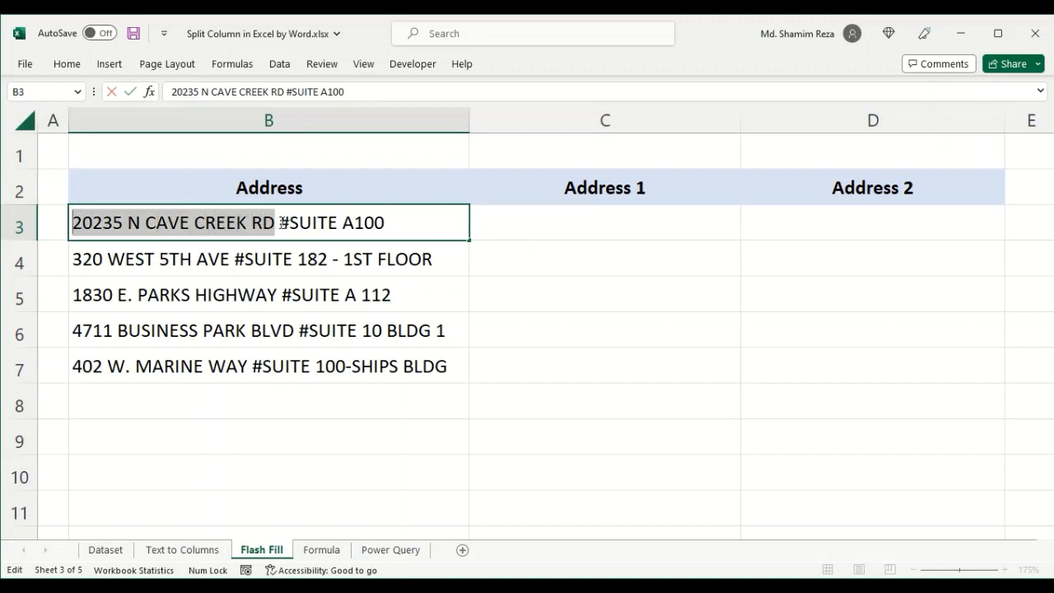
right_click(188, 223)
left_click(228, 255)
- Paste the street part into C3, then start typing 3 in C4 and accept Flash Fill for Address 1
left_click(576, 223)
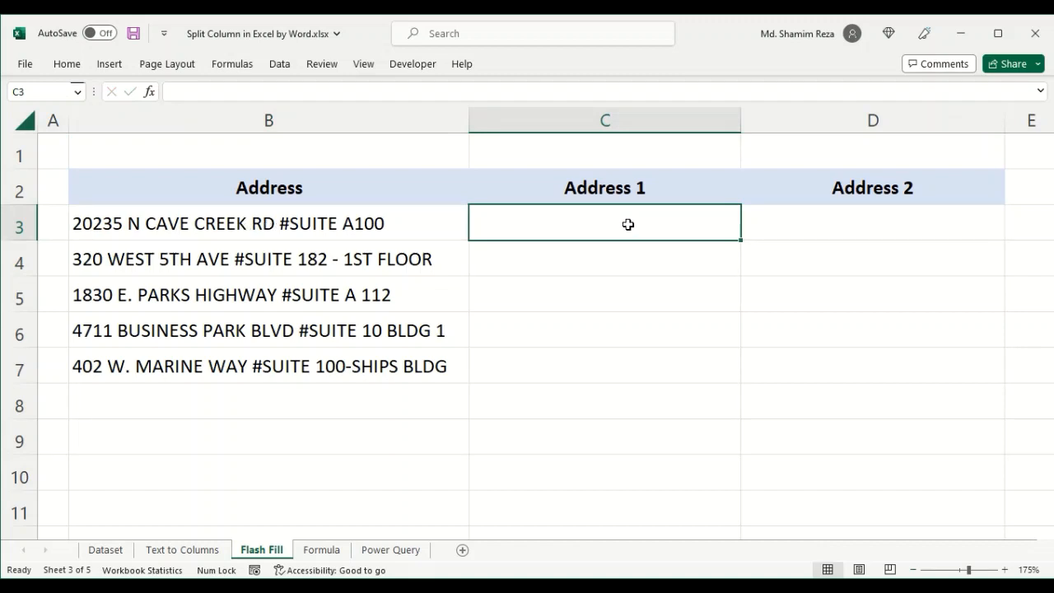
double_click(628, 223)
right_click(628, 225)
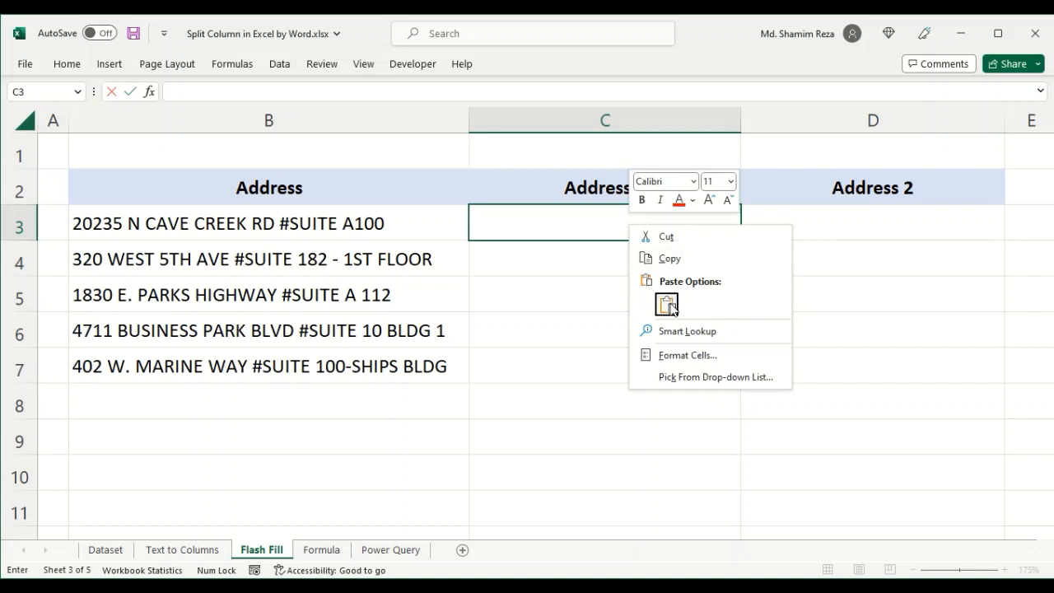
left_click(669, 305)
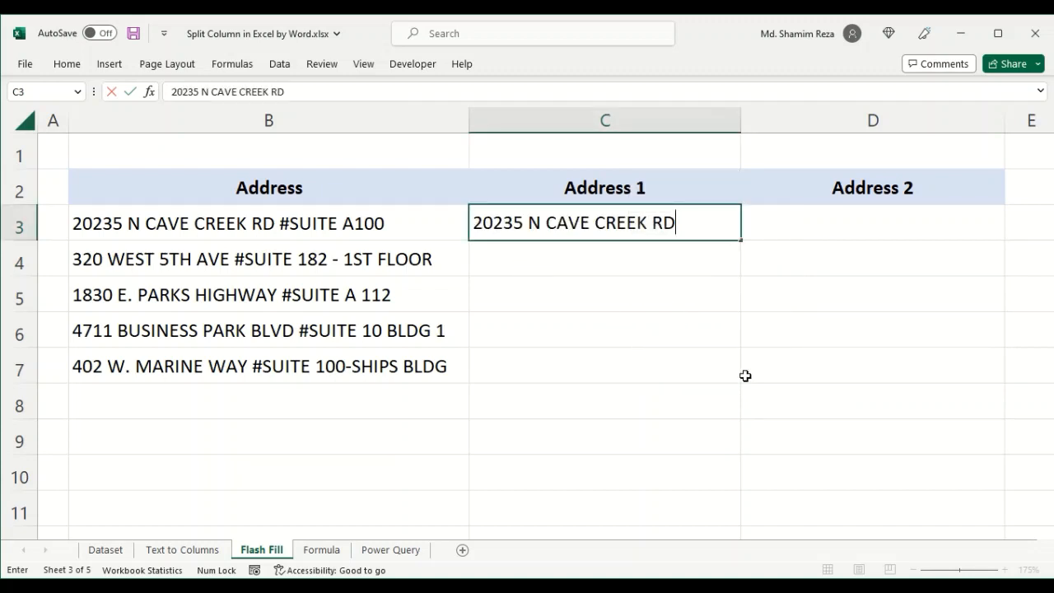
key("Return")
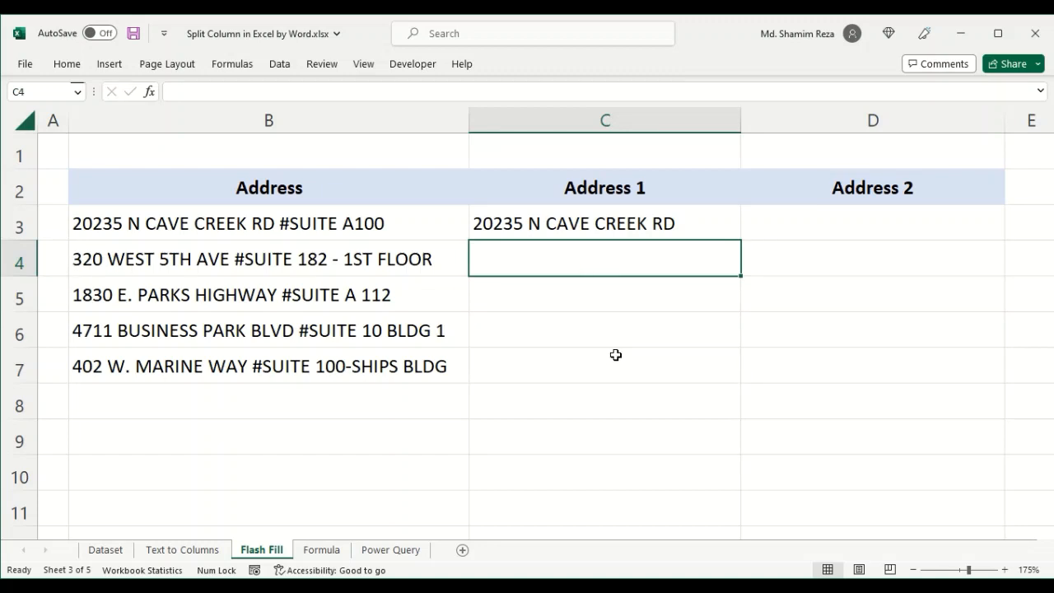
type("320 WEST 5TH AVE")
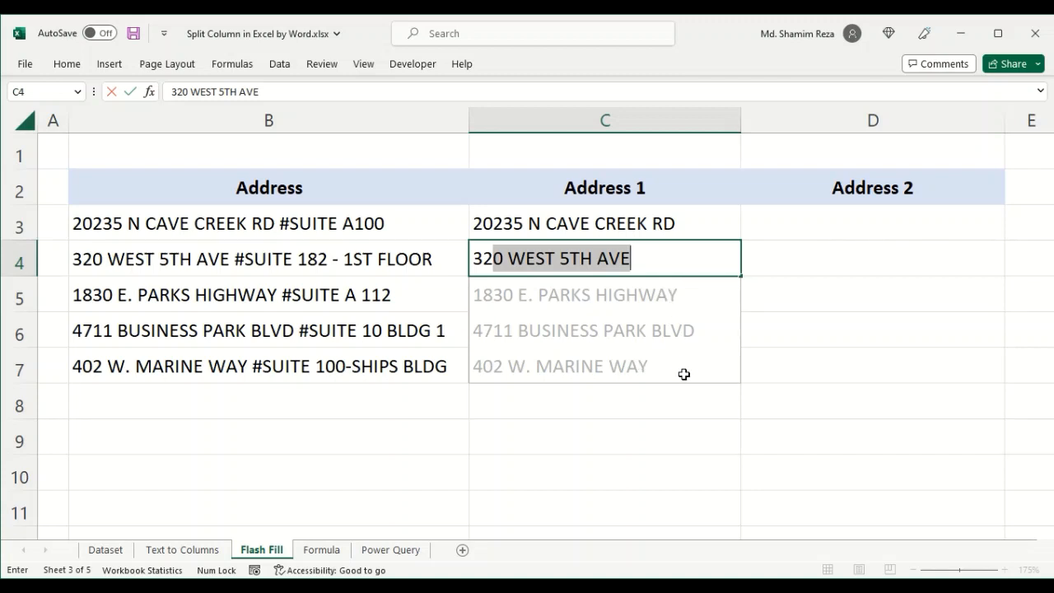
key("Return")
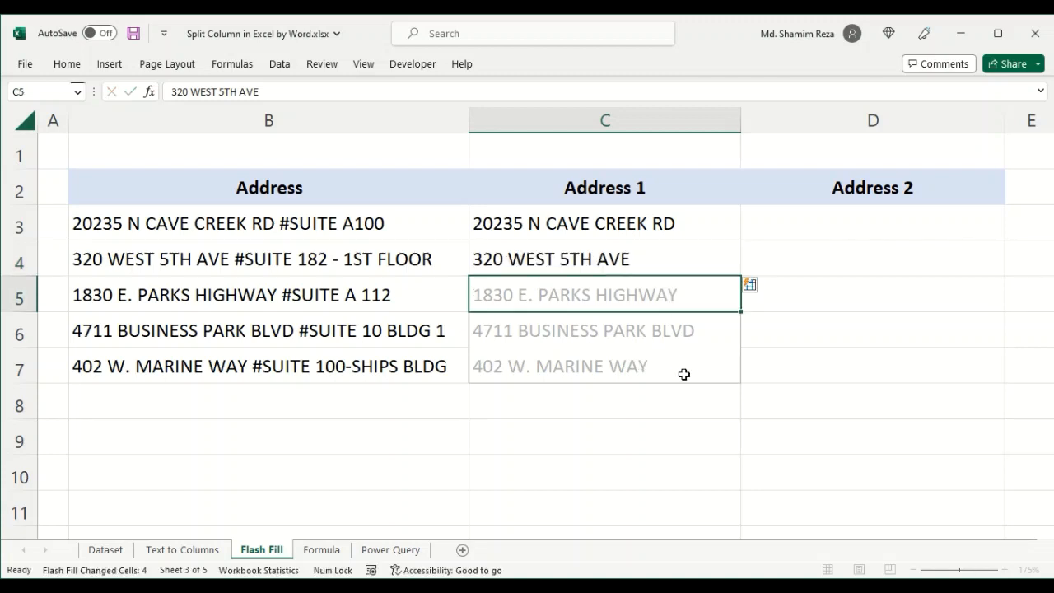
- Copy SUITE A100 from the address in B3 and paste it into D3 as the first Address 2 entry
left_click(846, 224)
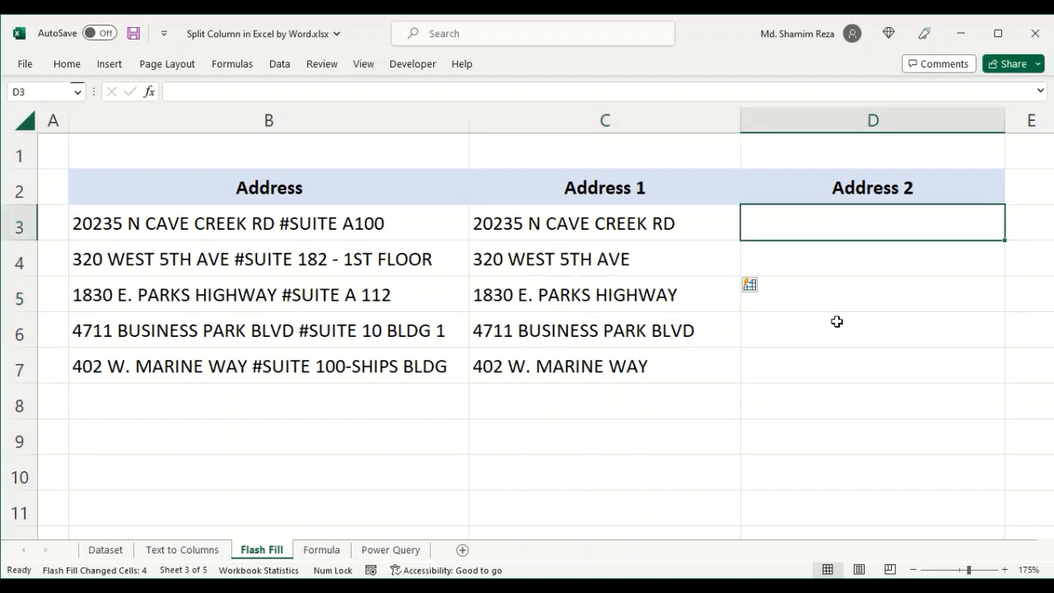
left_click(400, 228)
double_click(412, 219)
left_click_drag(412, 220, 292, 224)
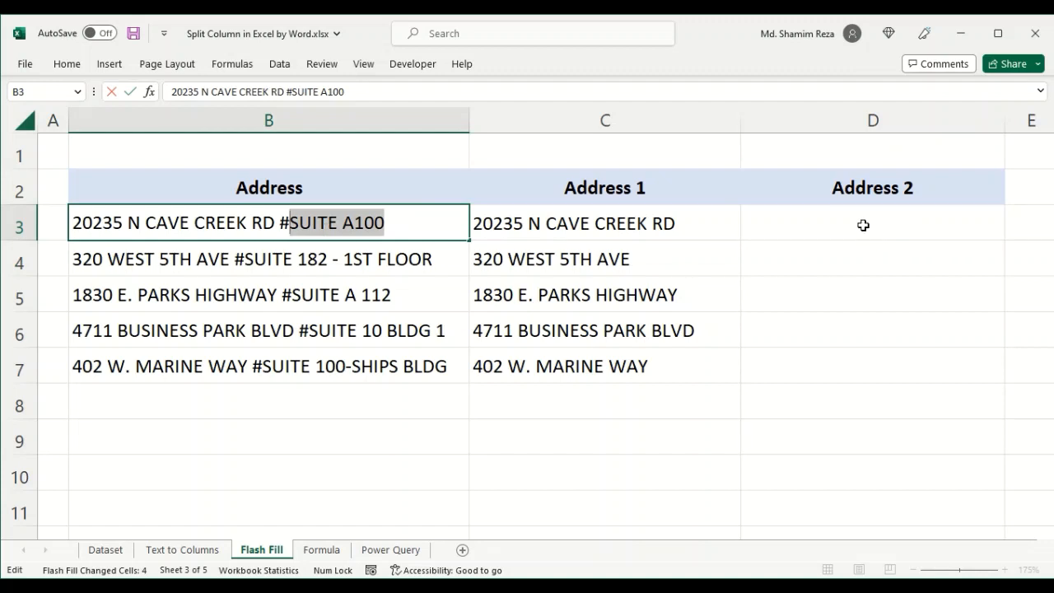
left_click(836, 224)
right_click(836, 228)
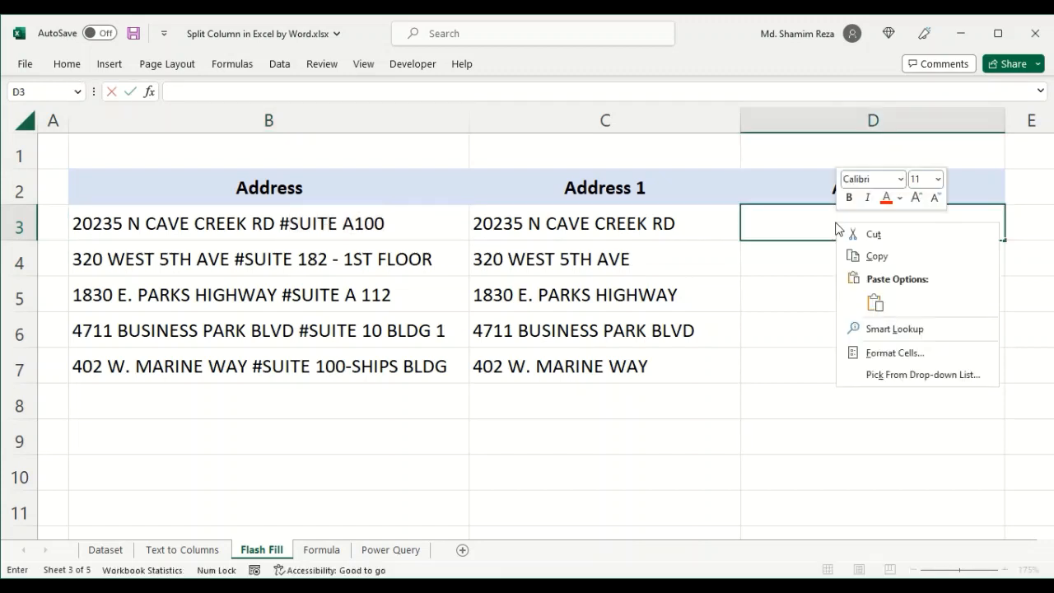
left_click(874, 303)
key("Return")
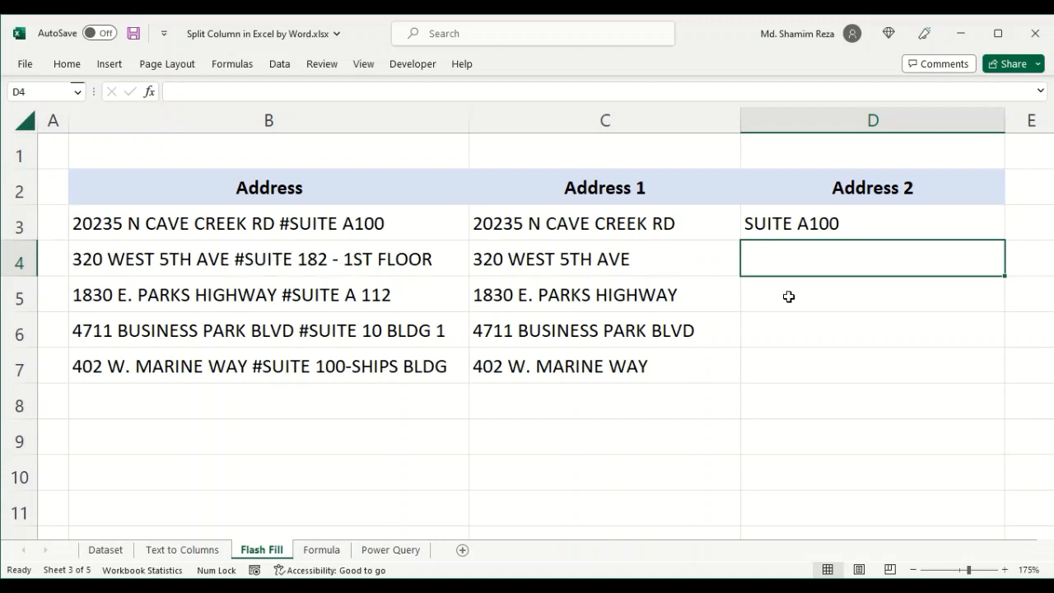
- Enter SUITE 182 in D4 and accept the Flash Fill suggestions for the rest of Address 2
type("S")
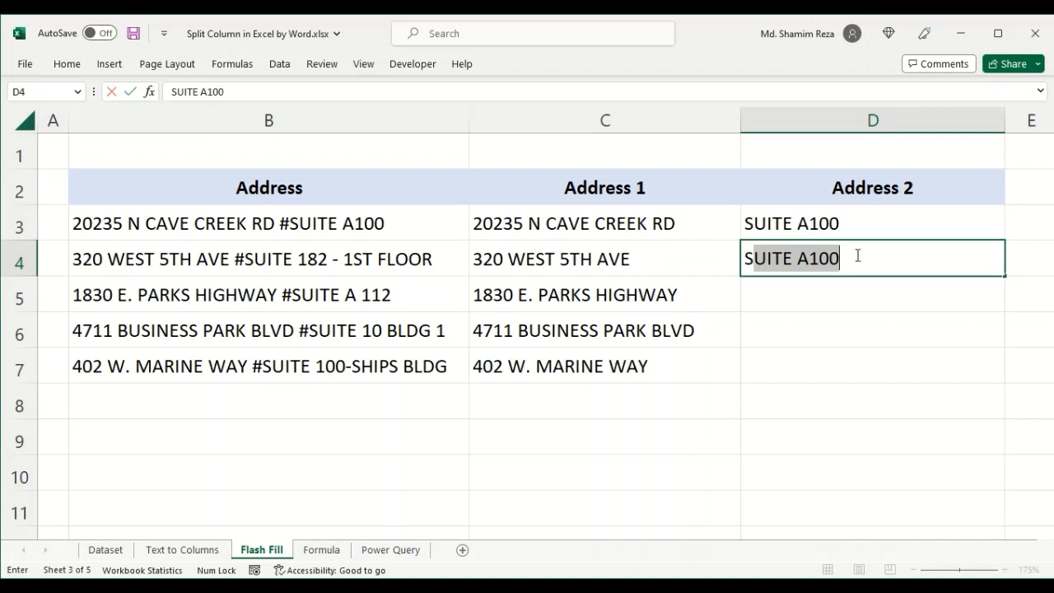
left_click(856, 256)
key("BackSpace")
key("BackSpace")
key("BackSpace")
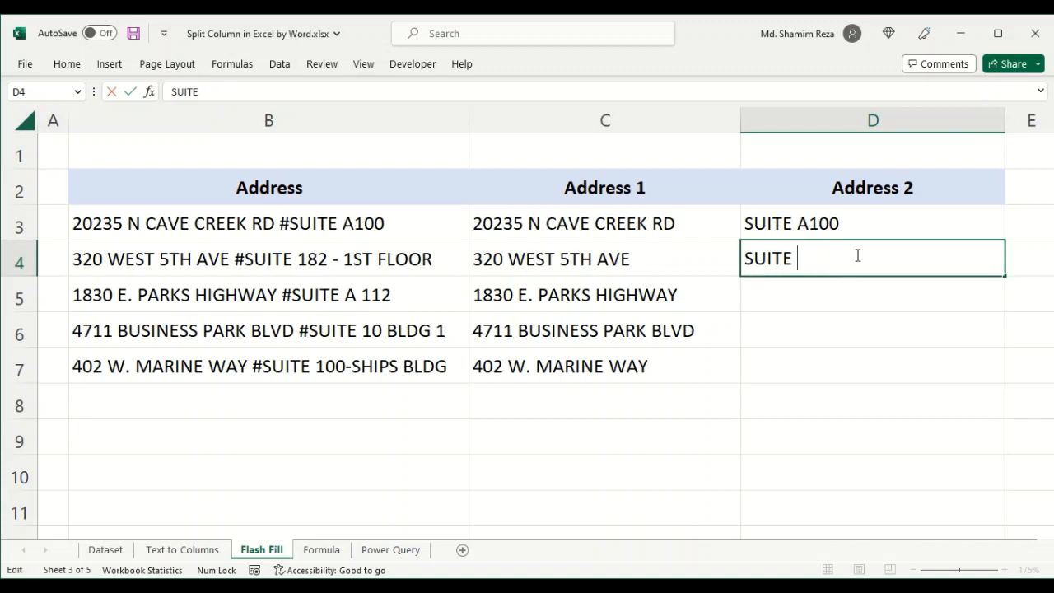
key("BackSpace")
key("BackSpace")
type("E")
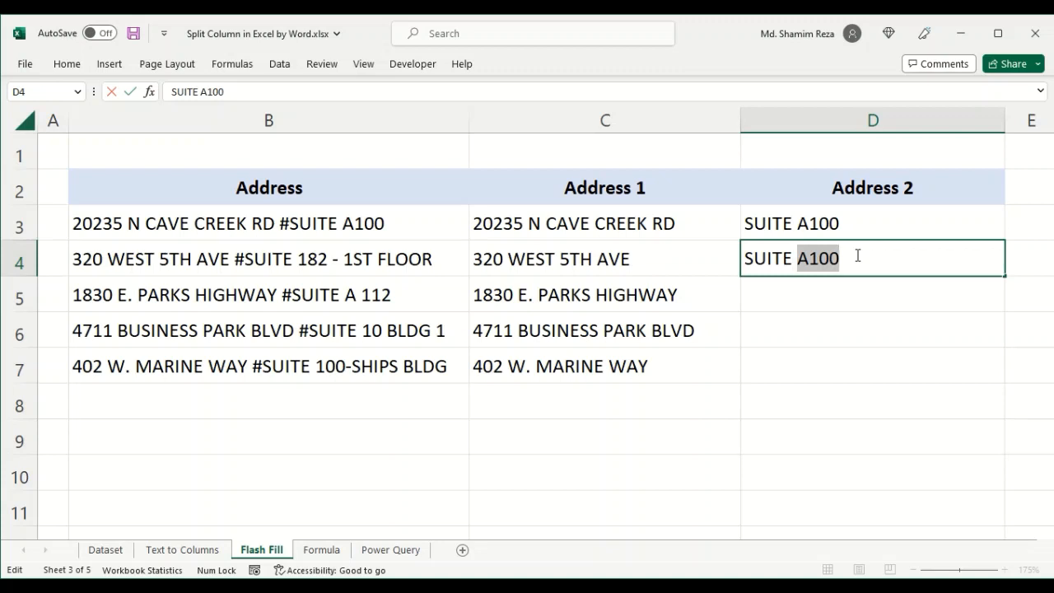
type(" 182")
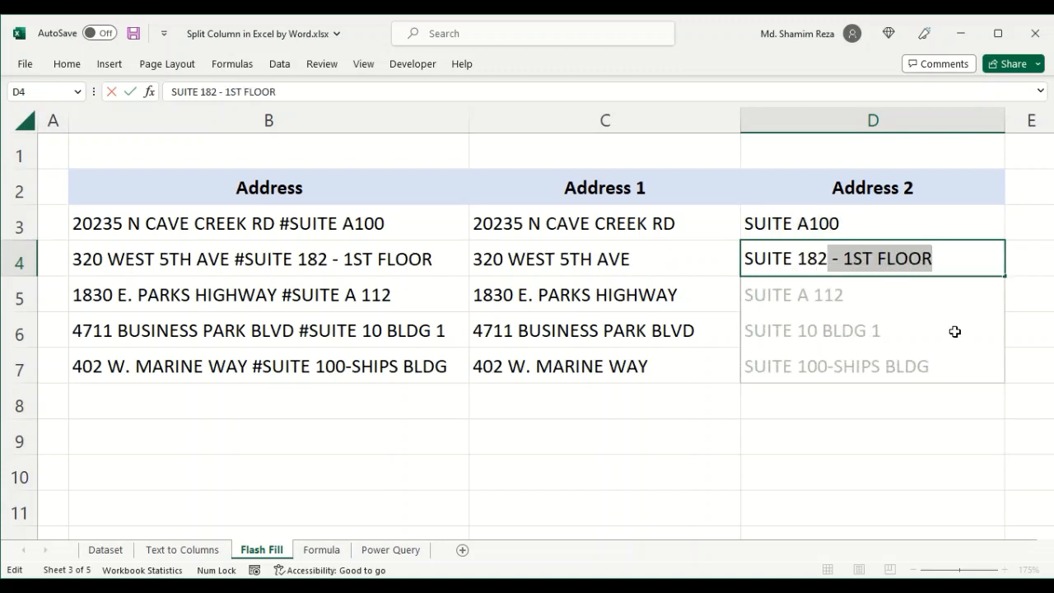
key("Return")
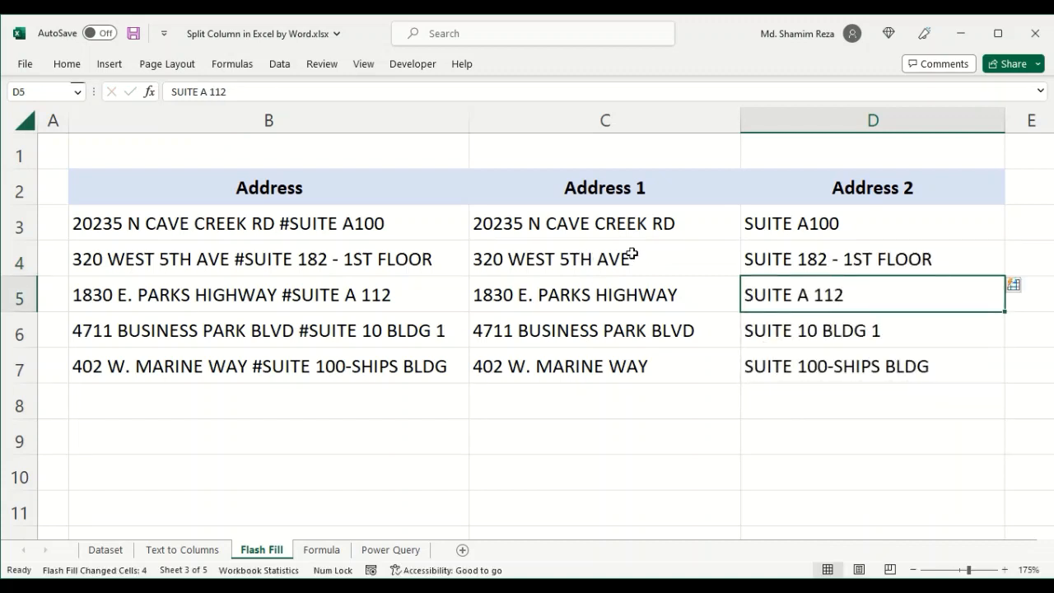
- Clear the filled contents of Address 2 in D3:D7 and Address 1 in C3:C7
left_click_drag(800, 225, 805, 368)
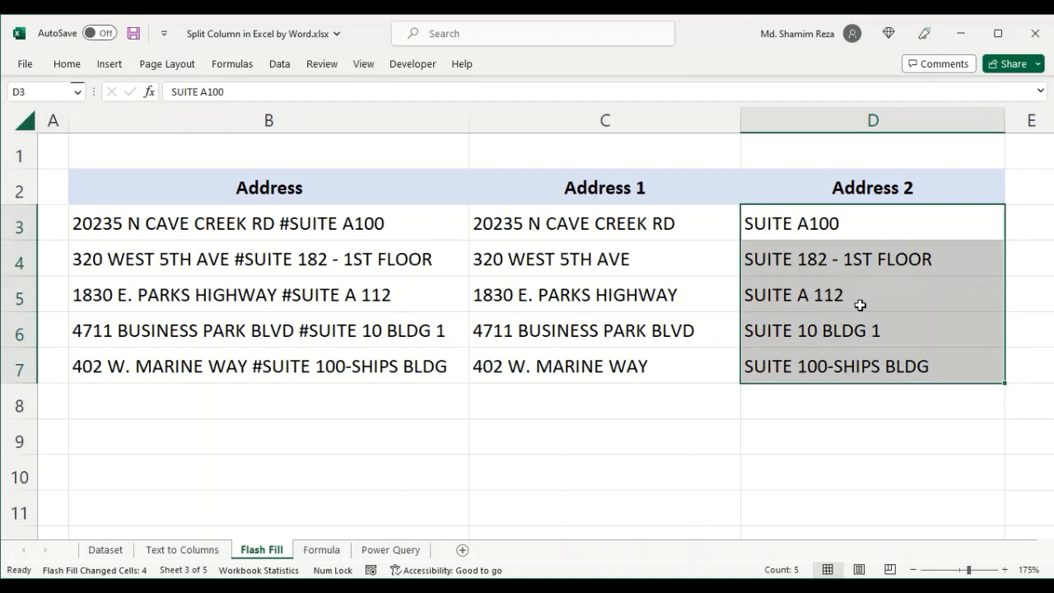
right_click(861, 301)
left_click(928, 313)
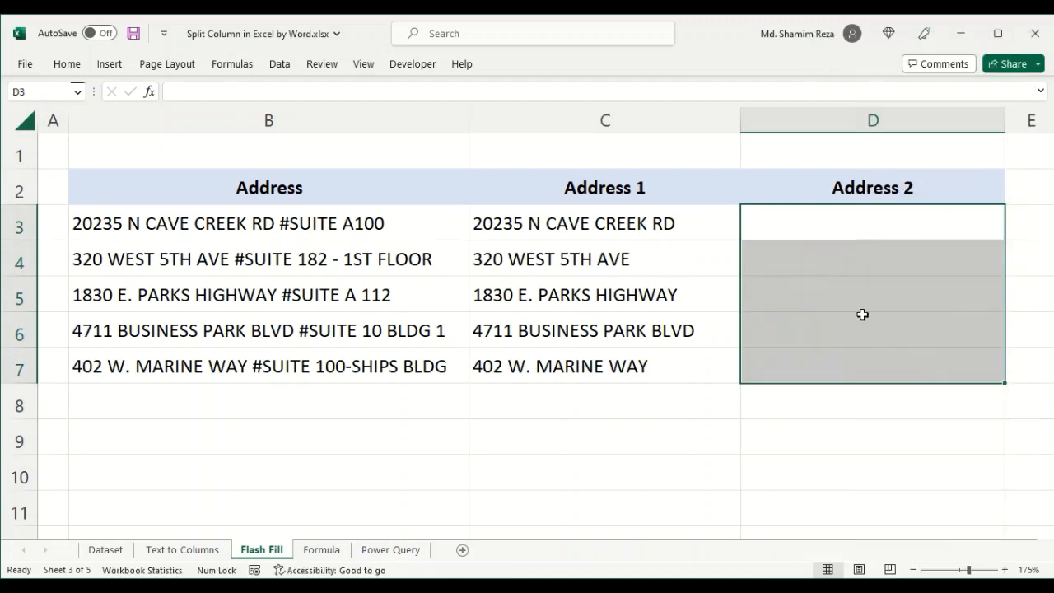
left_click(632, 248)
left_click_drag(683, 223, 672, 369)
right_click(707, 278)
left_click(749, 309)
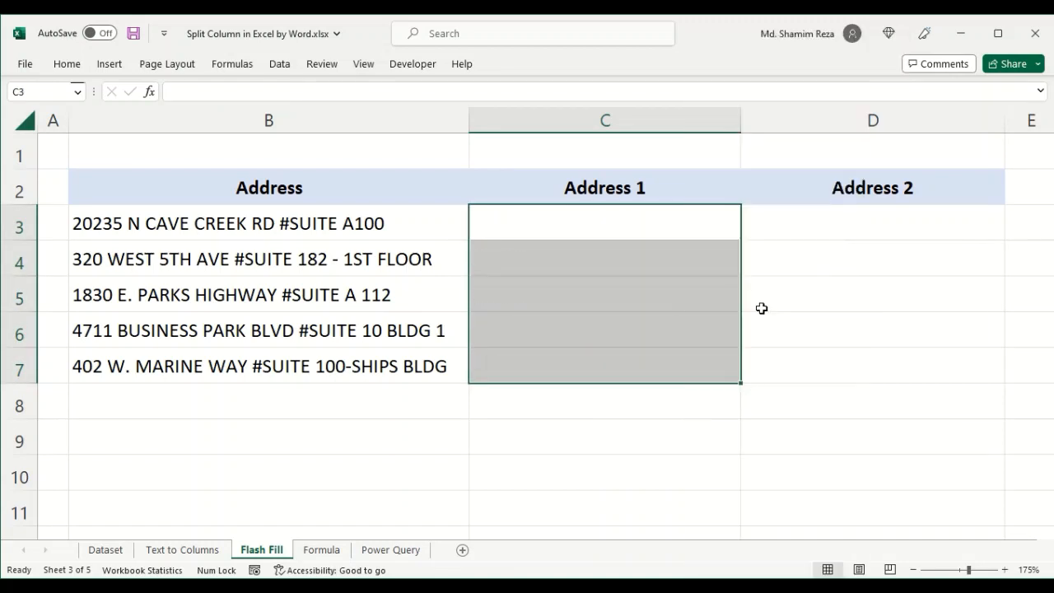
left_click(605, 227)
double_click(274, 224)
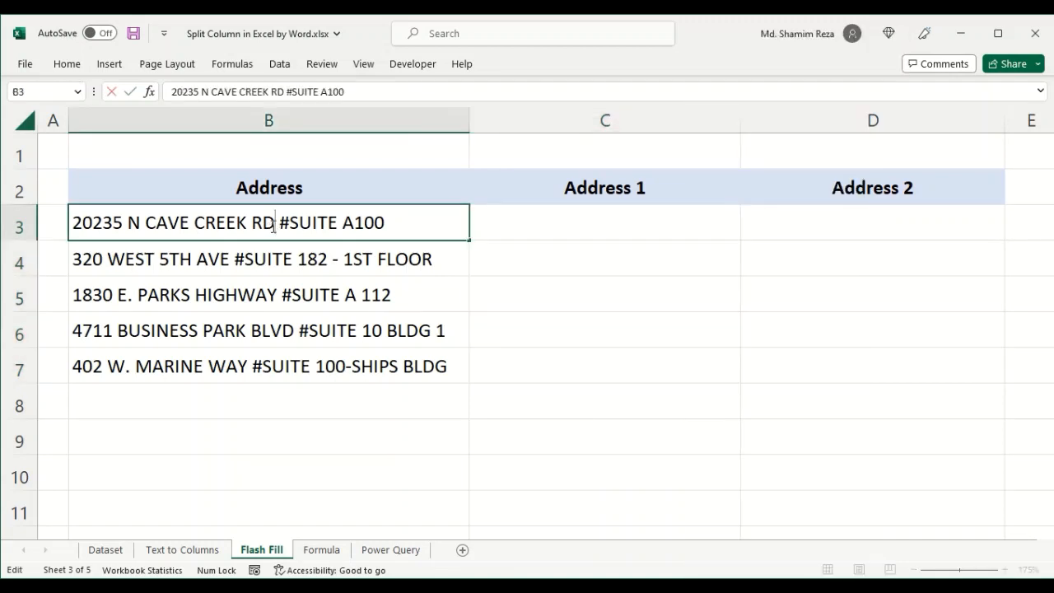
left_click_drag(272, 224, 71, 222)
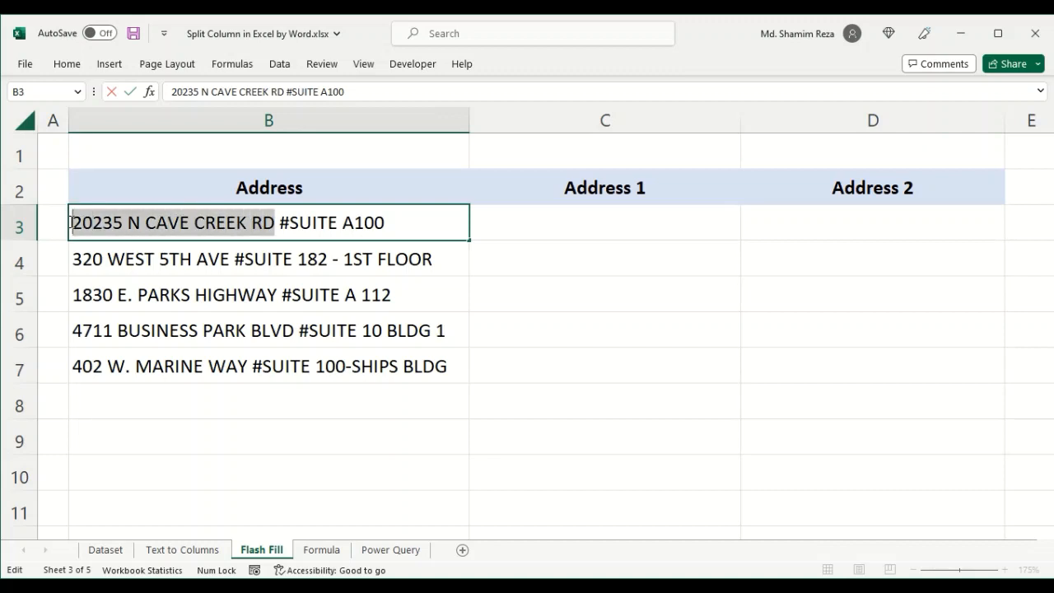
right_click(230, 216)
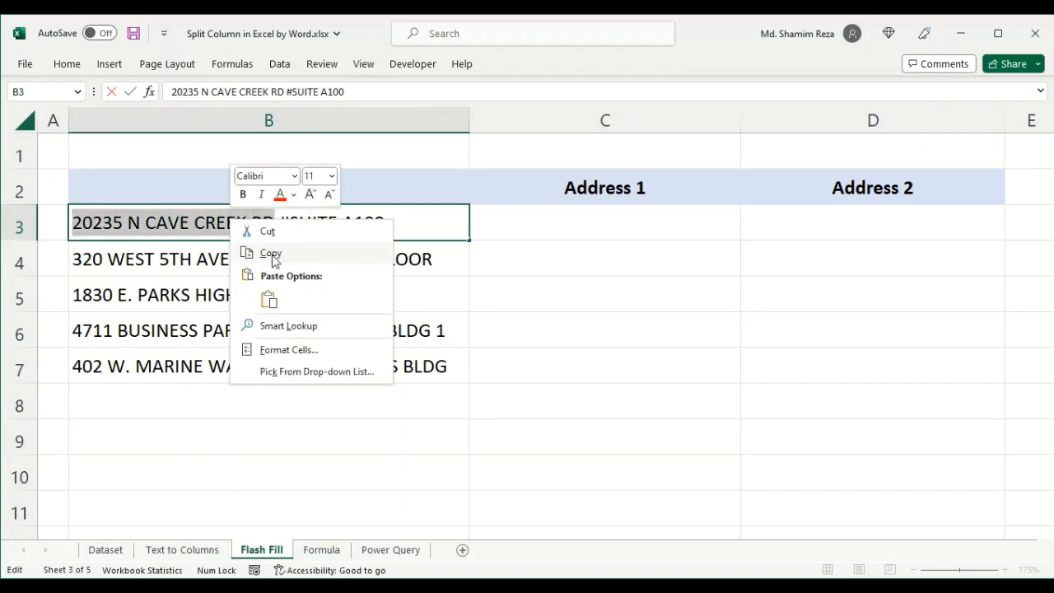
left_click(273, 252)
left_click(616, 251)
left_click(590, 226)
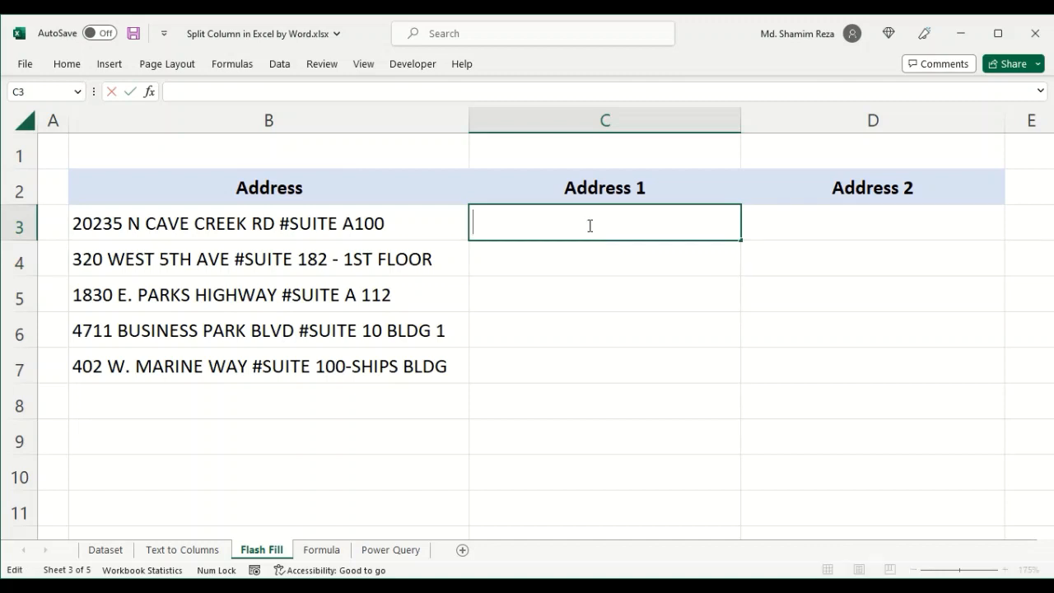
right_click(587, 225)
left_click(627, 306)
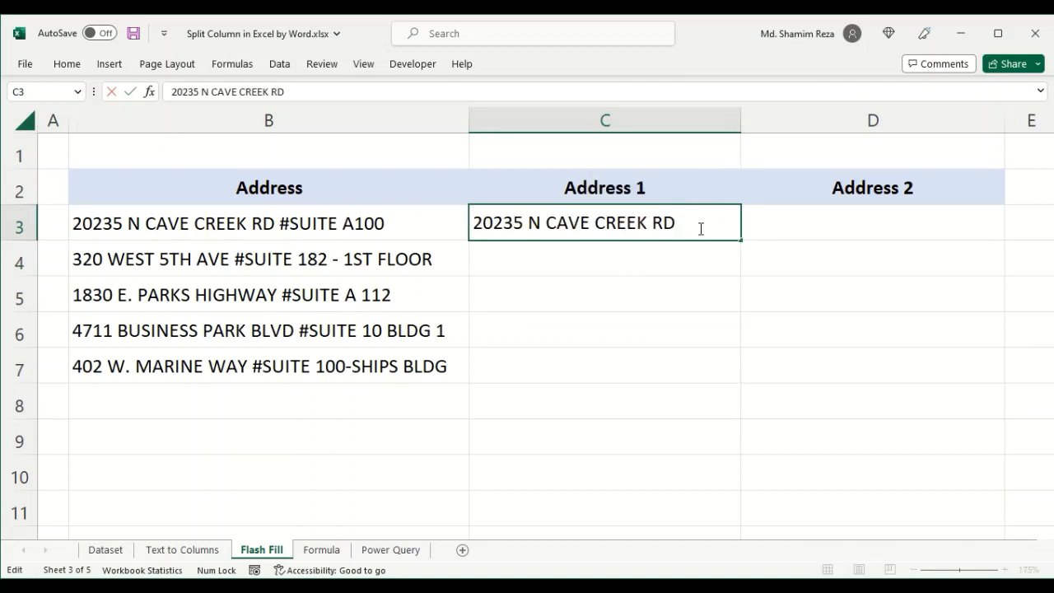
key("Return")
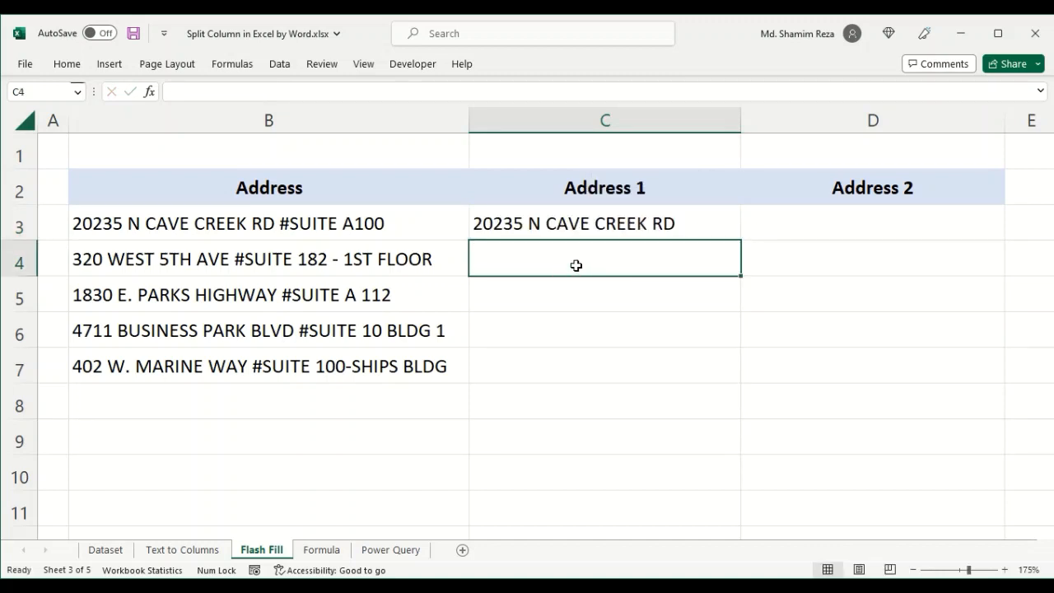
- Apply Flash Fill from C4 to fill the rest of the Address 1 column
left_click(67, 65)
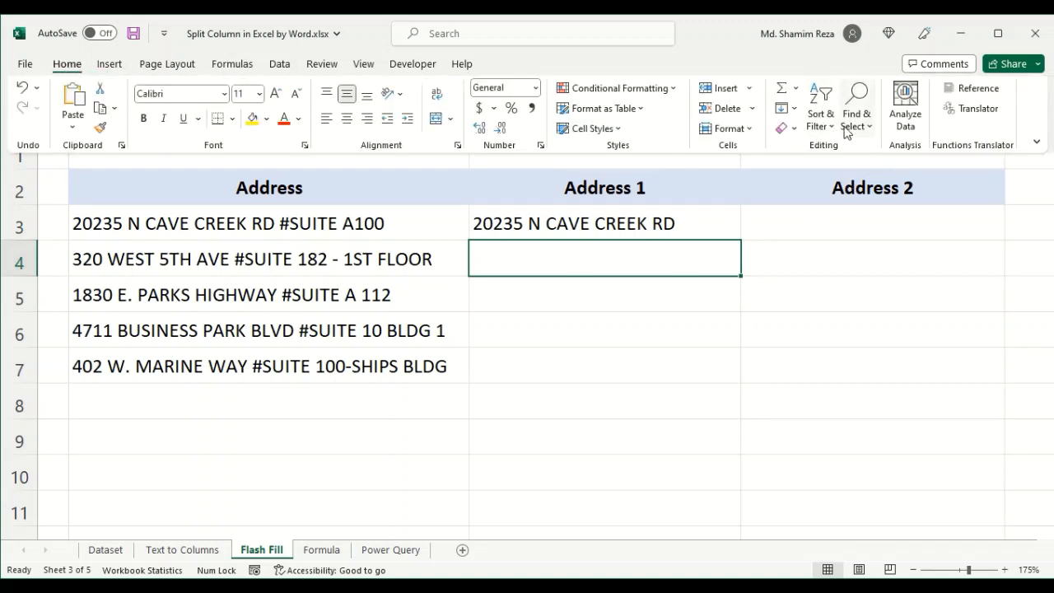
left_click(794, 110)
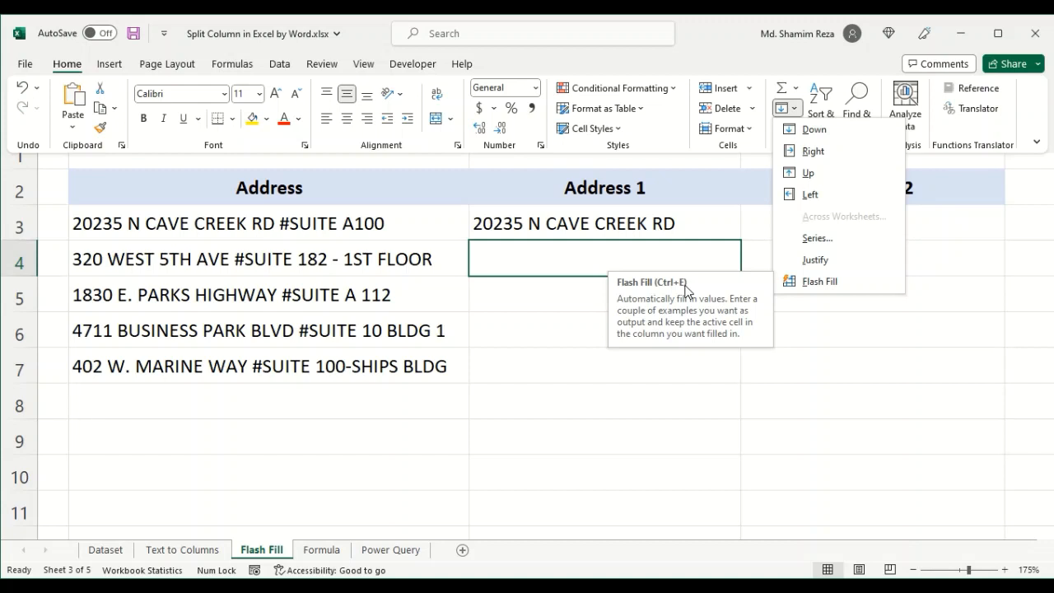
left_click(835, 281)
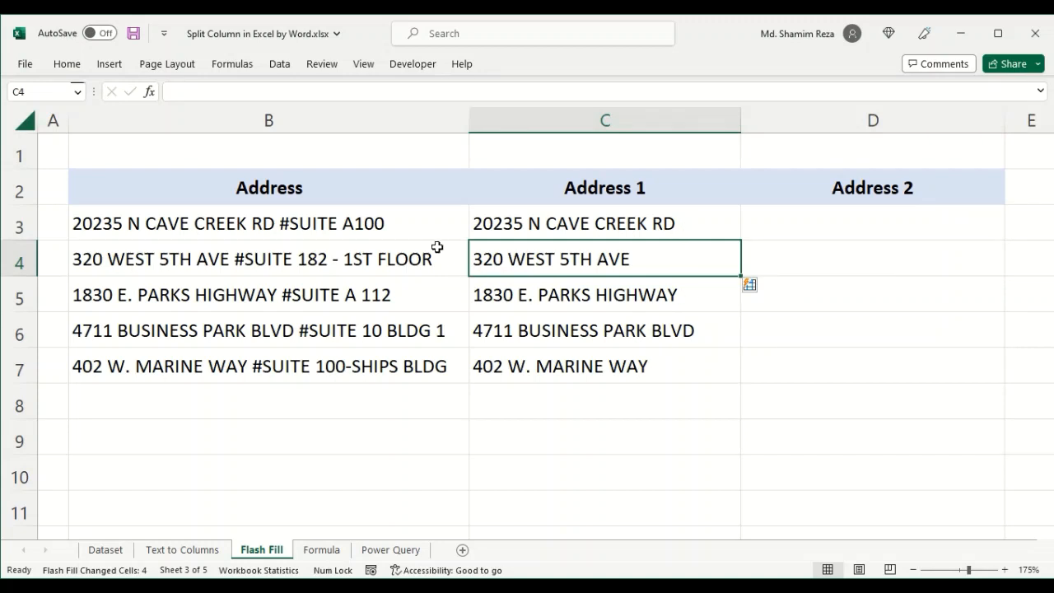
- Copy SUITE A100 from the address in B3 into D3, then Flash Fill the rest of Address 2 from D4
double_click(400, 228)
left_click_drag(404, 223, 292, 226)
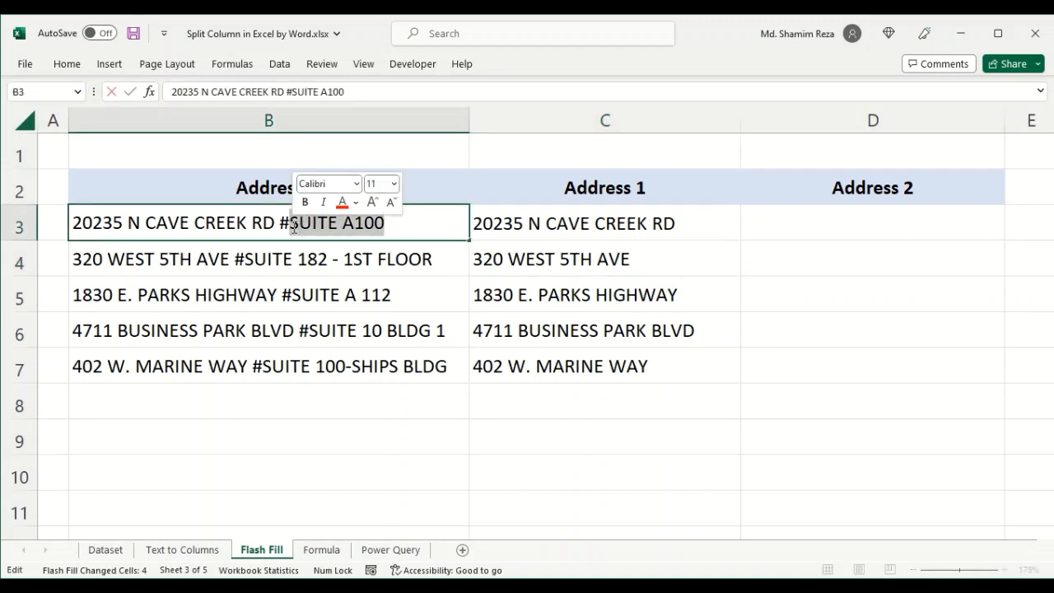
right_click(336, 227)
left_click(385, 261)
key("Escape")
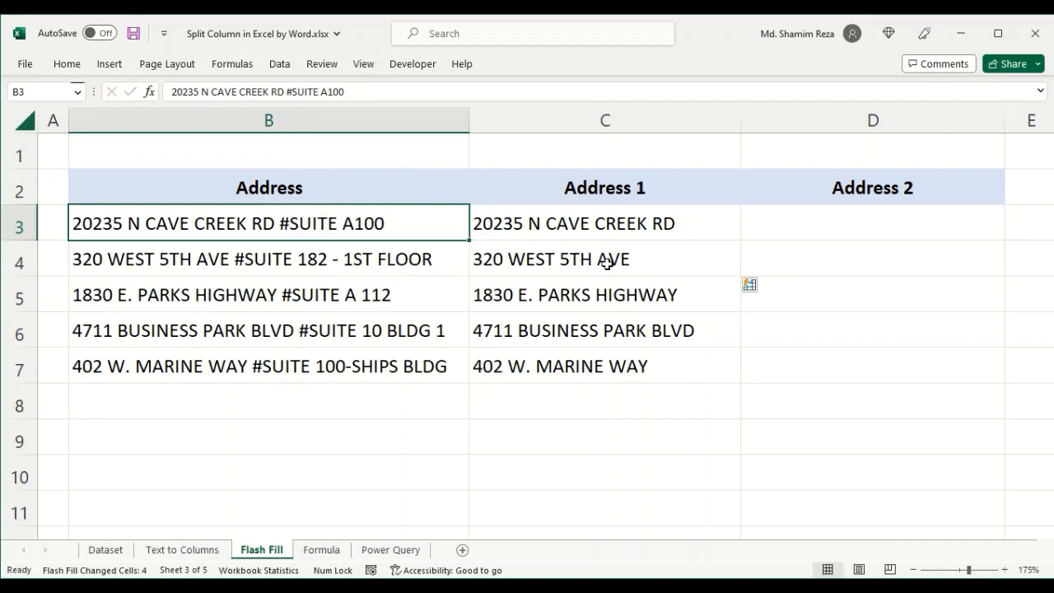
left_click(847, 223)
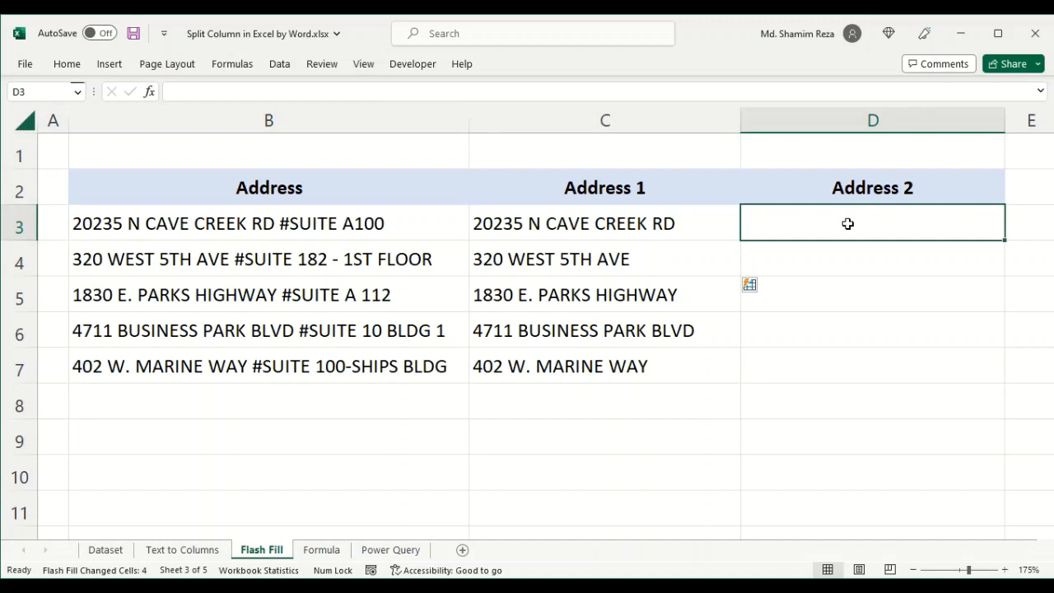
double_click(847, 223)
right_click(848, 223)
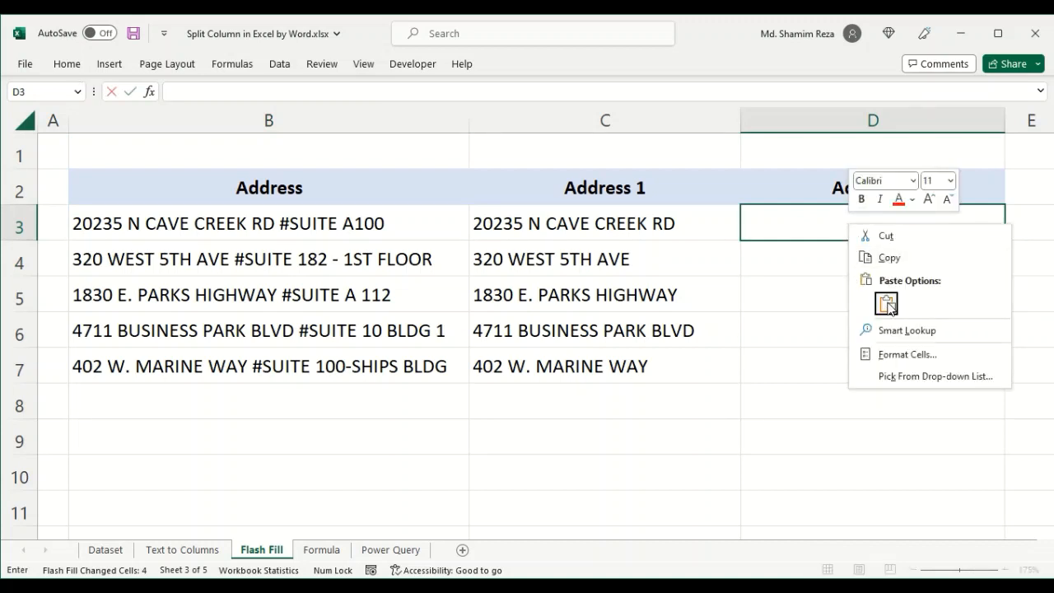
left_click(886, 303)
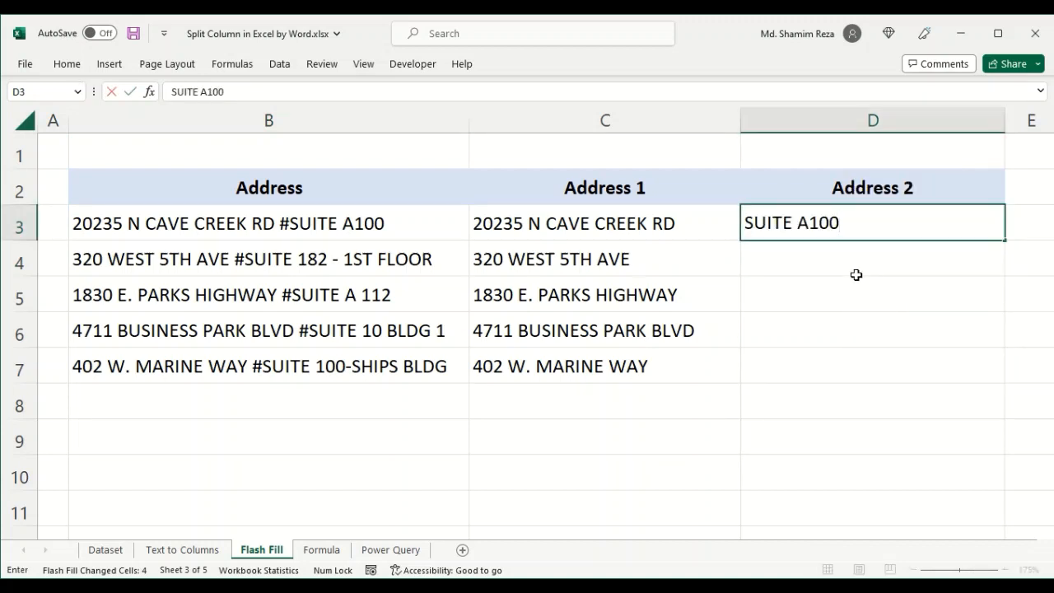
key("Return")
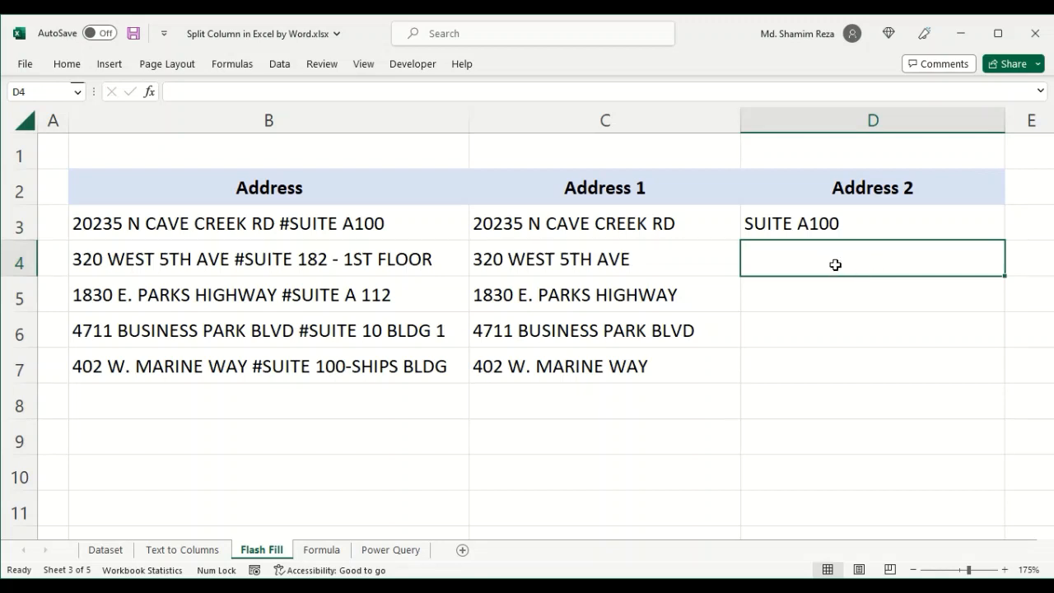
key("ctrl+e")
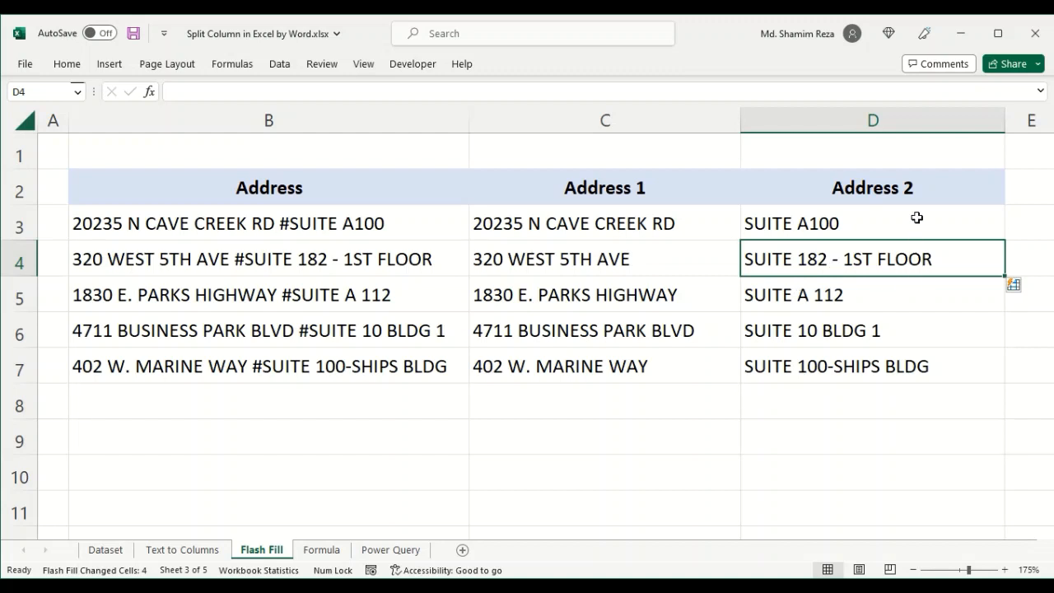
- Switch to the Formula sheet and enter =SEARCH("SUITE",B3) in C3
left_click_drag(915, 217, 811, 369)
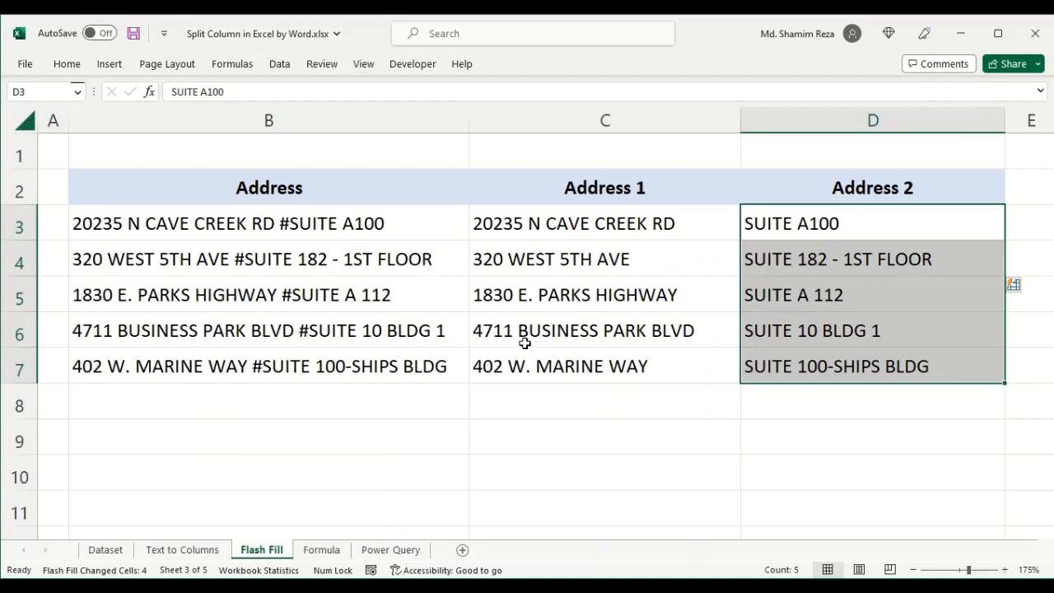
left_click(321, 549)
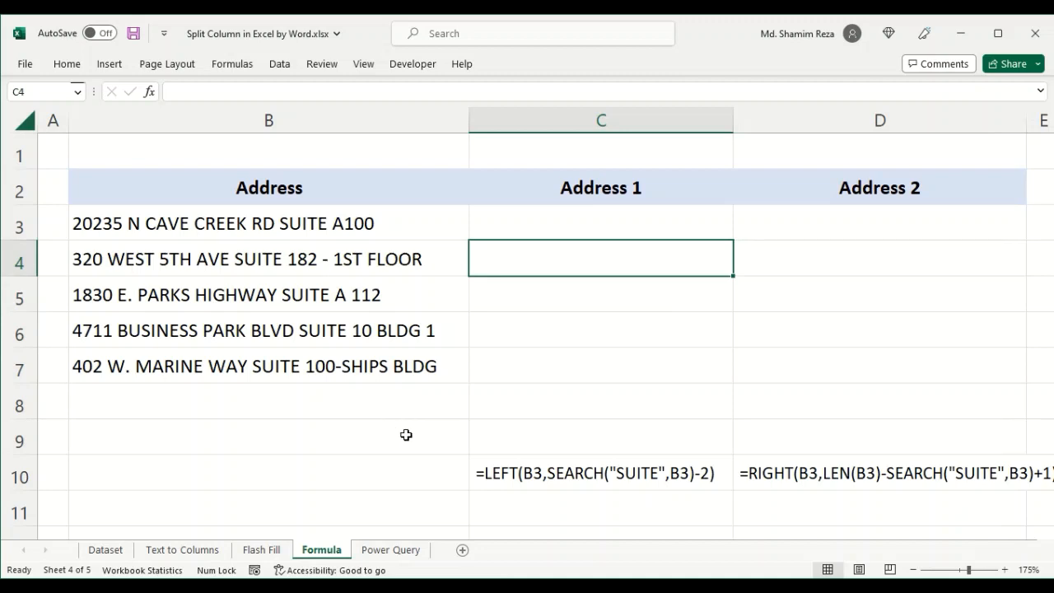
left_click(613, 213)
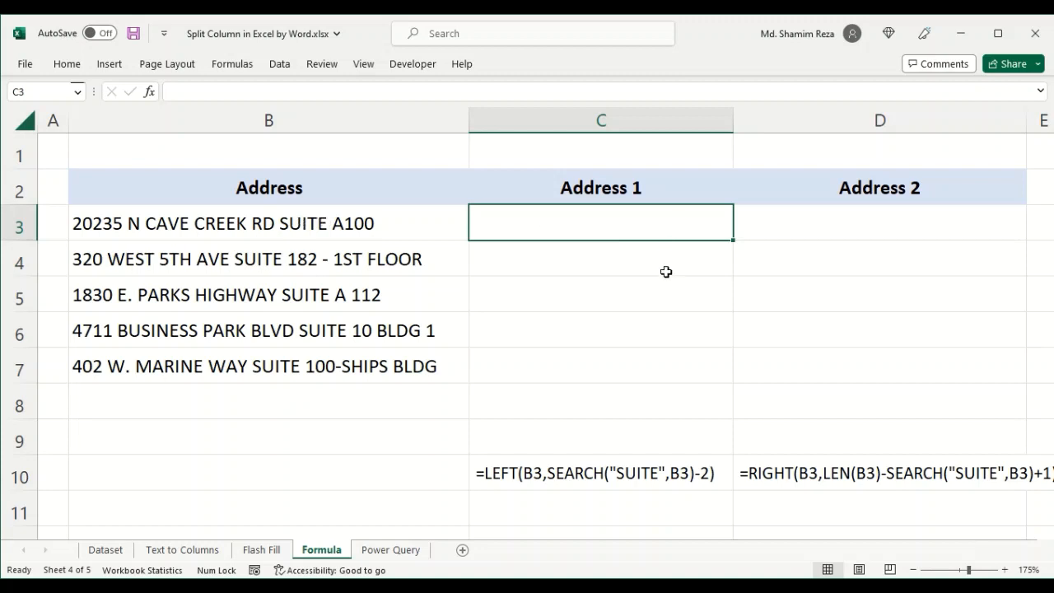
type("=")
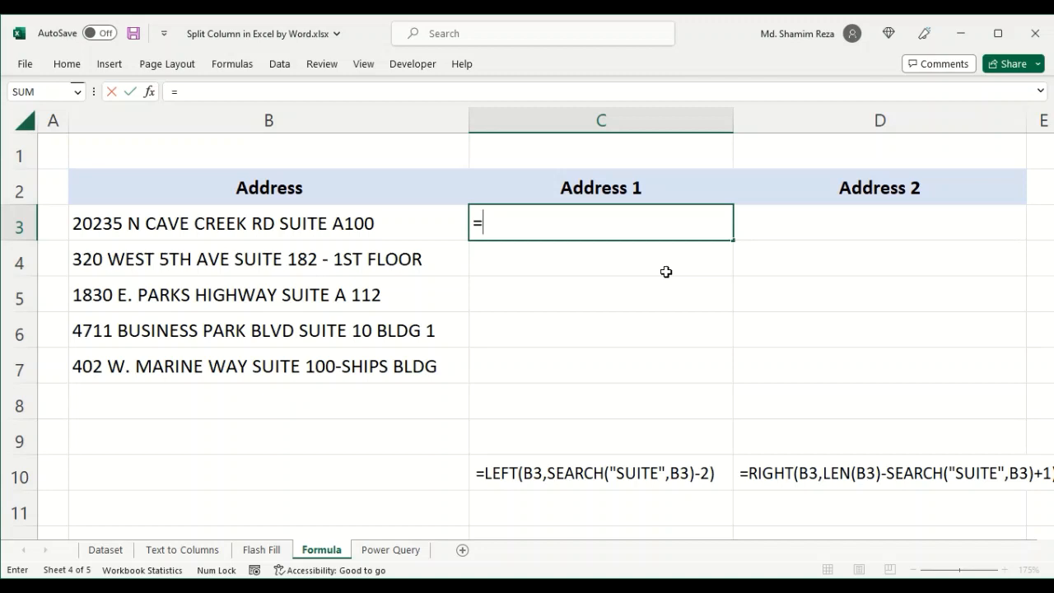
type("se")
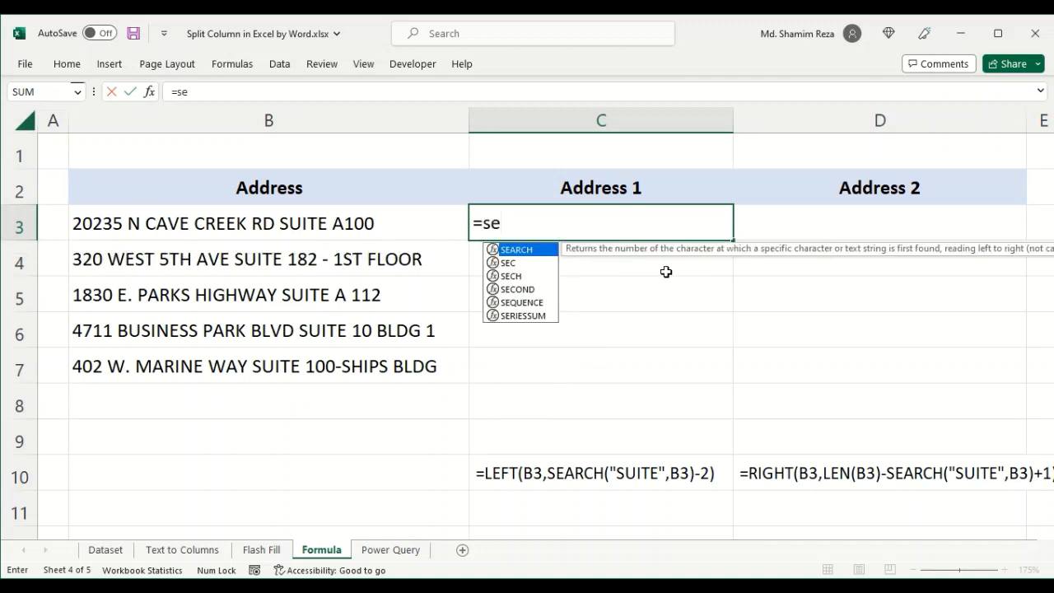
double_click(535, 255)
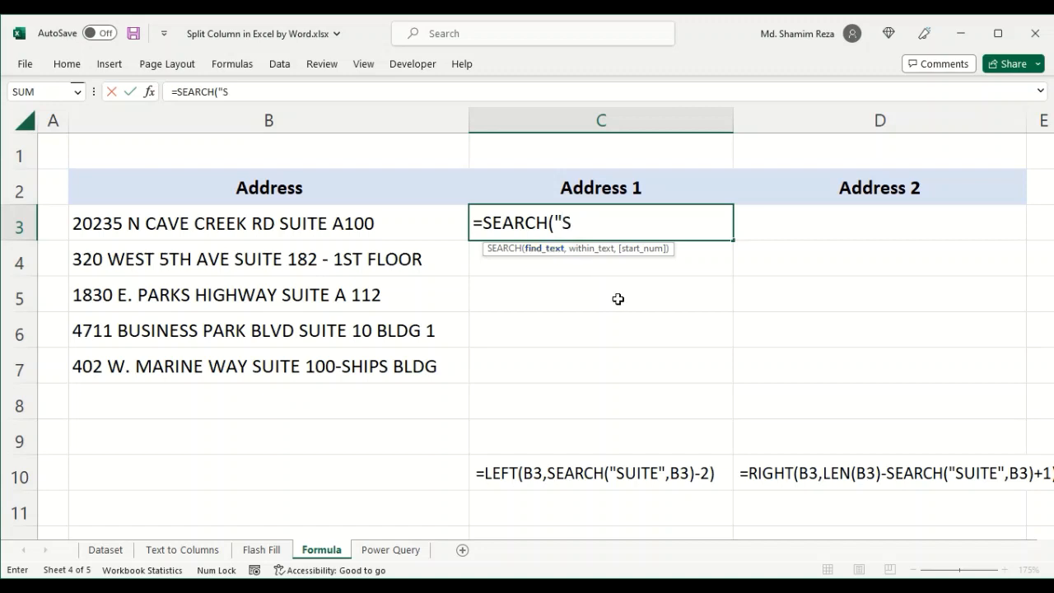
type("UITE")
type(",")
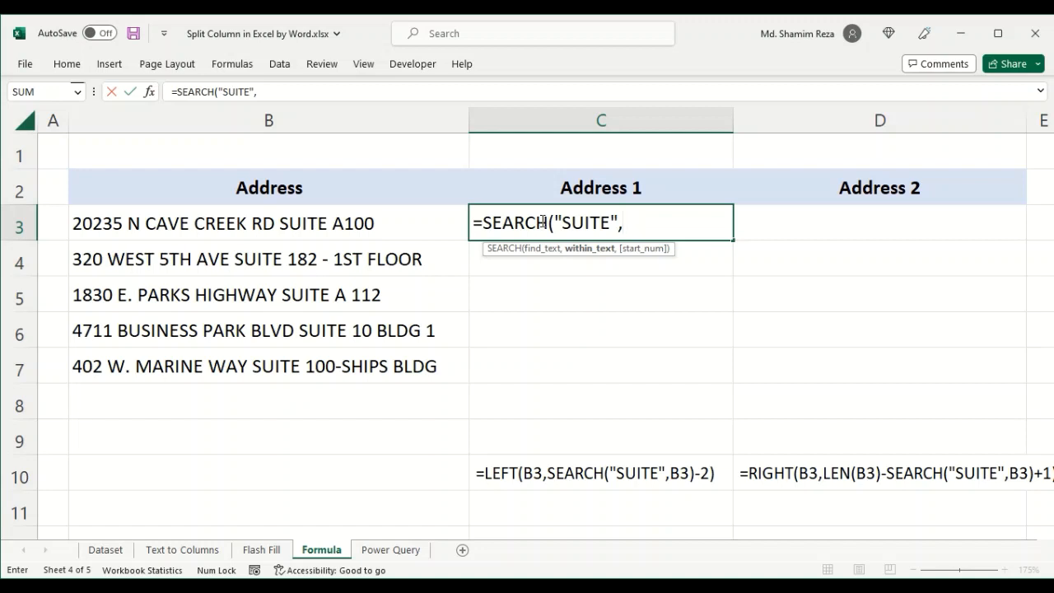
left_click(400, 226)
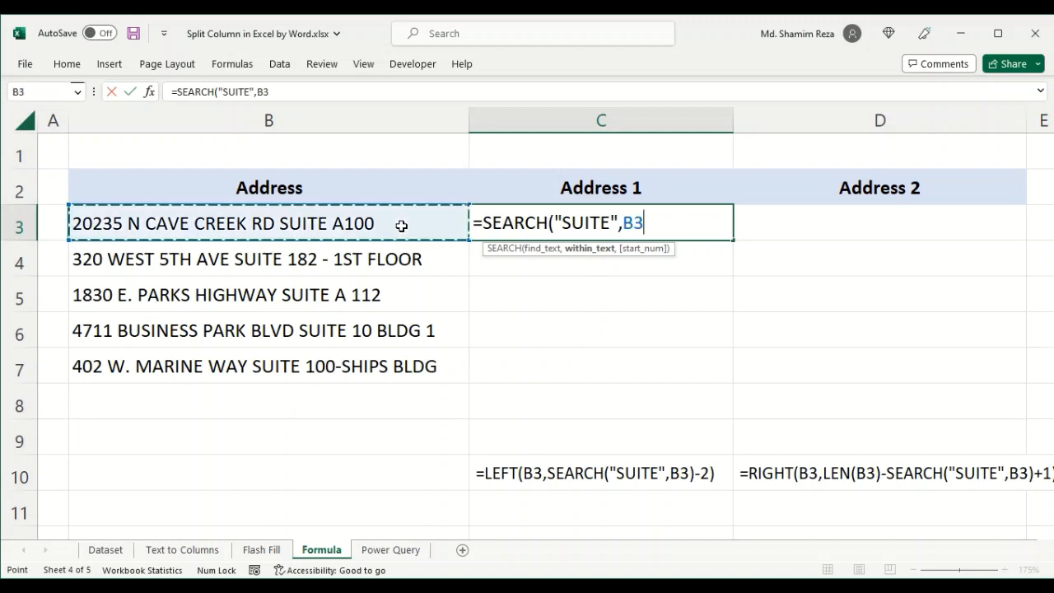
type(")")
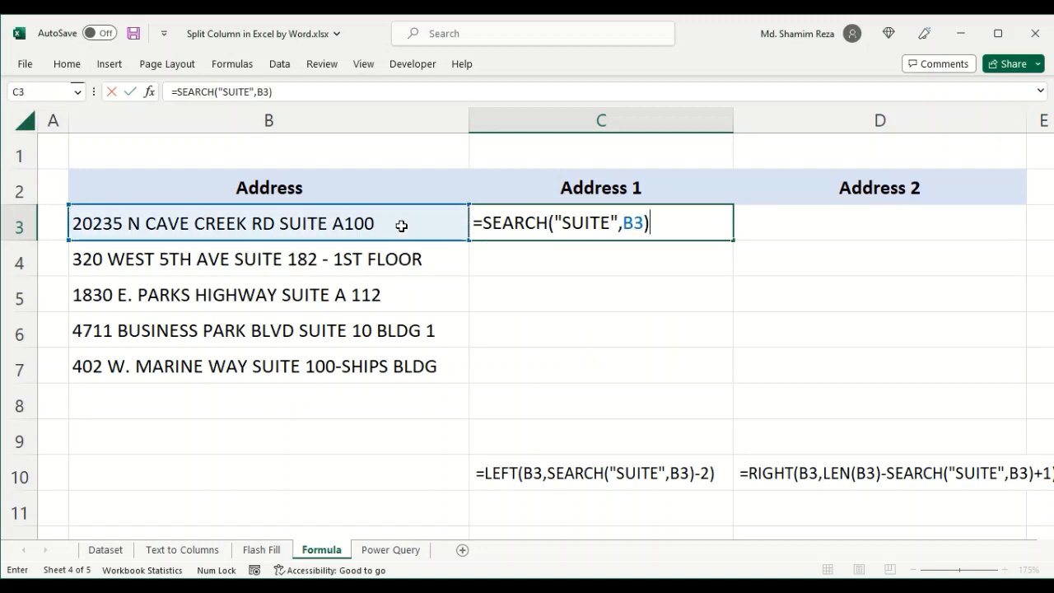
key("Return")
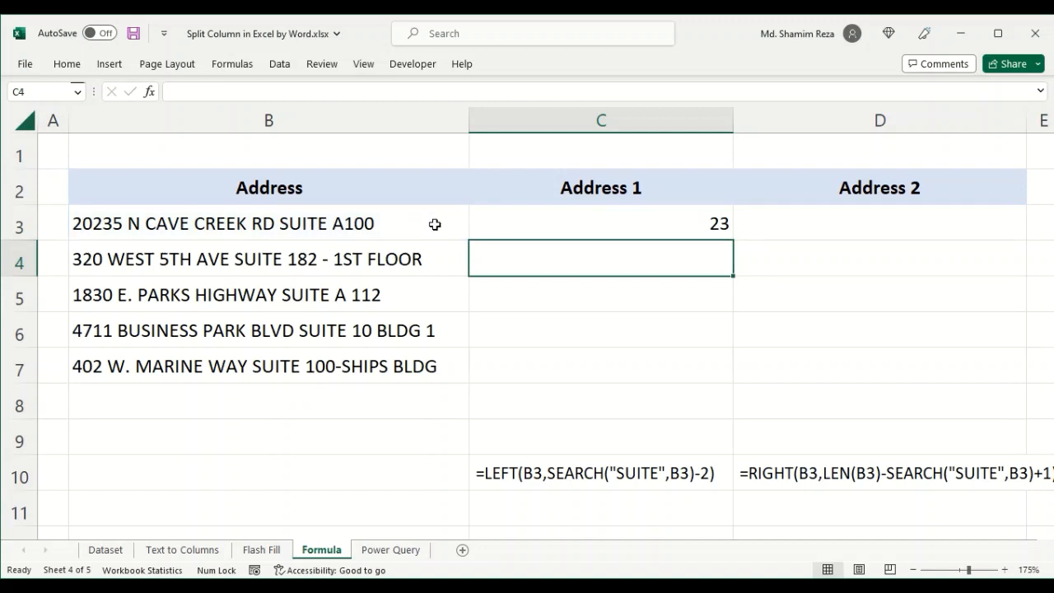
- Examine where SUITE starts within the address text in B3 against the SEARCH result in C3
left_click(544, 219)
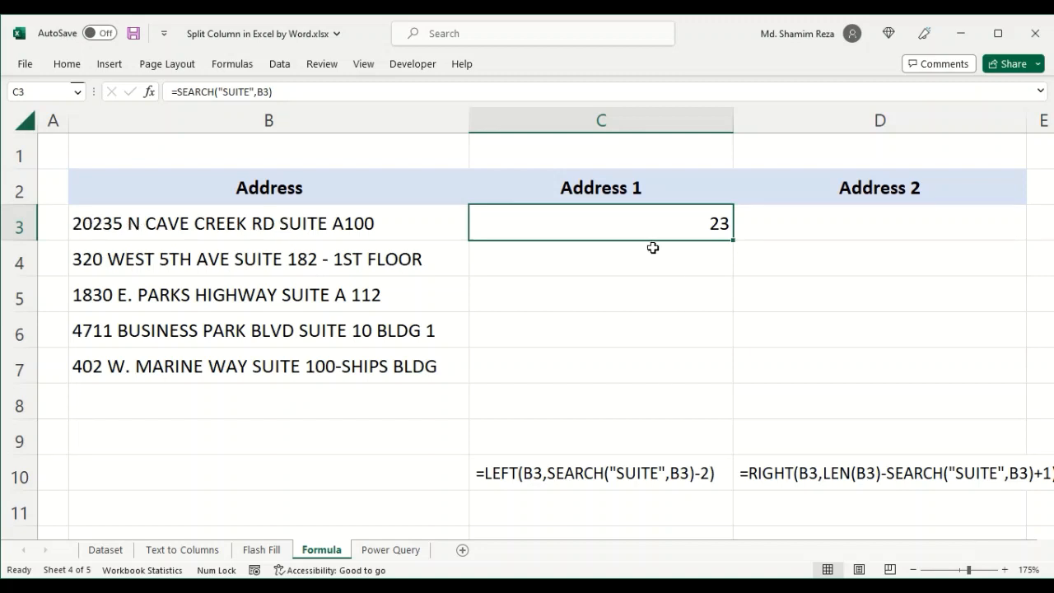
double_click(277, 233)
left_click(248, 236)
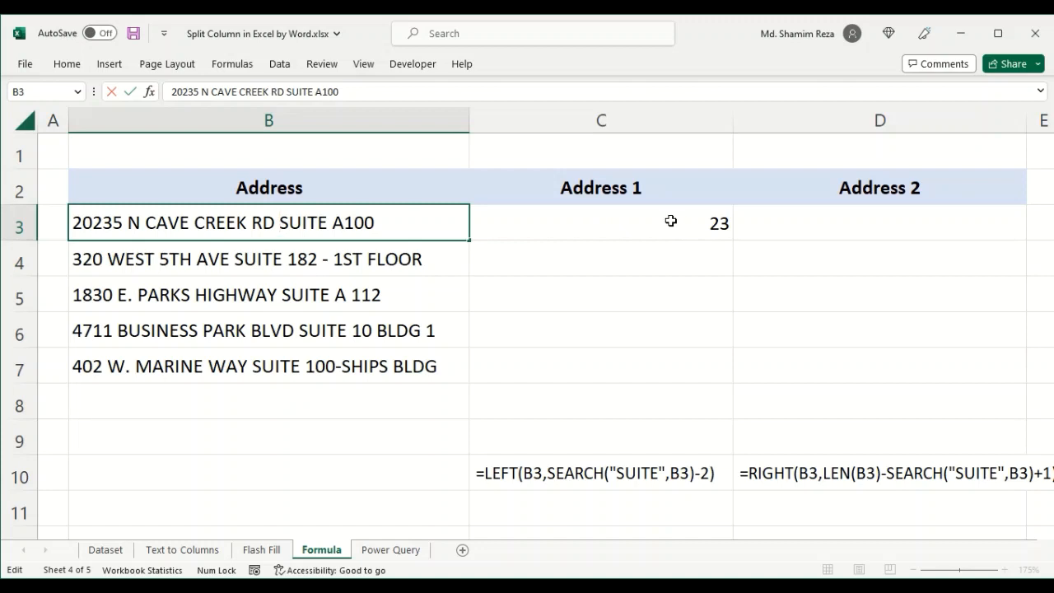
key("Escape")
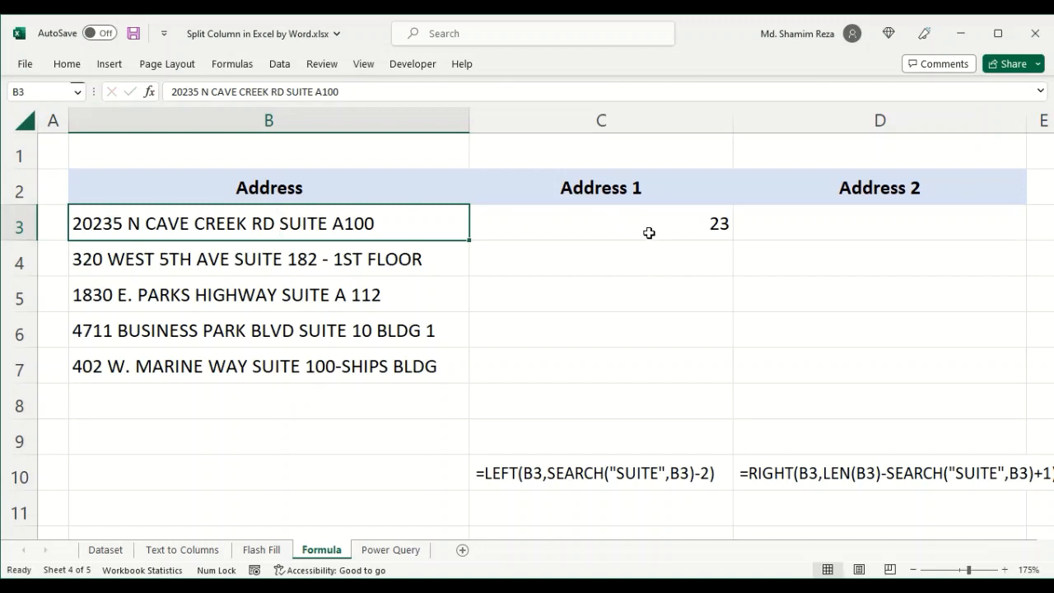
left_click(653, 224)
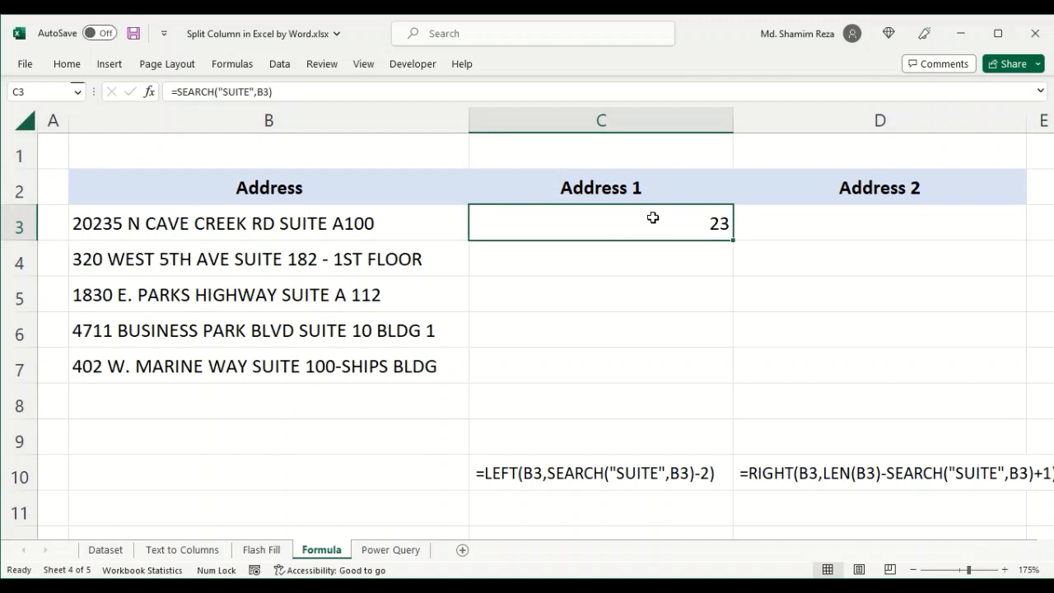
left_click(270, 223)
double_click(280, 224)
left_click_drag(280, 223, 72, 224)
left_click(288, 223)
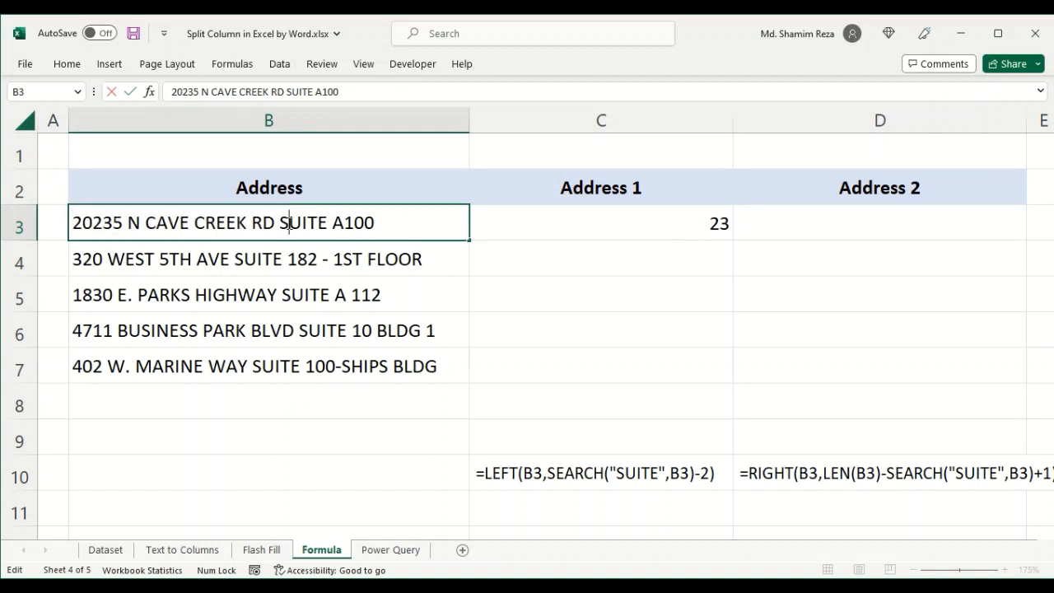
left_click_drag(287, 223, 71, 224)
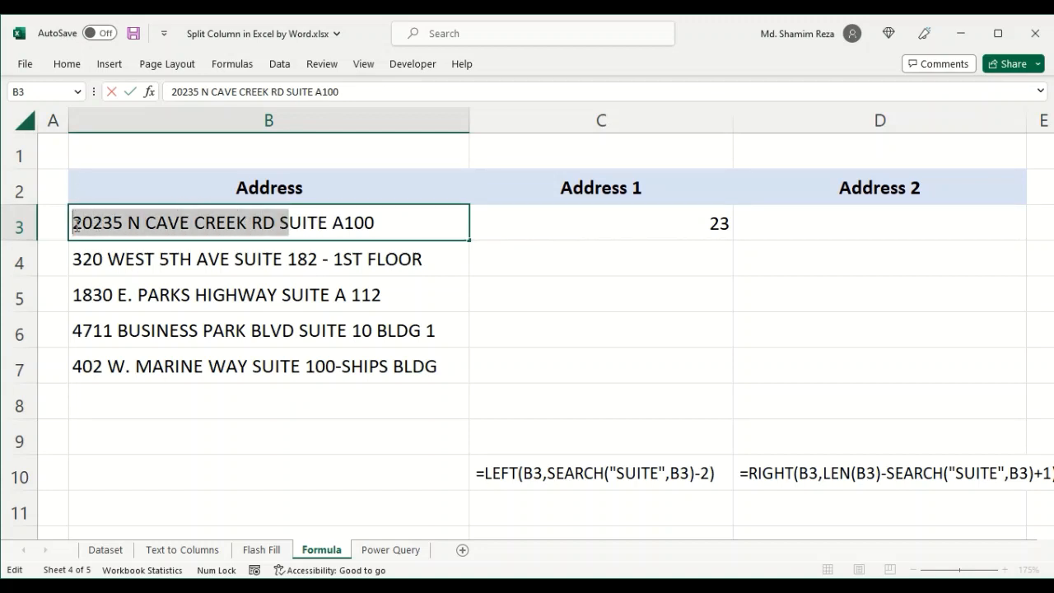
left_click(284, 225)
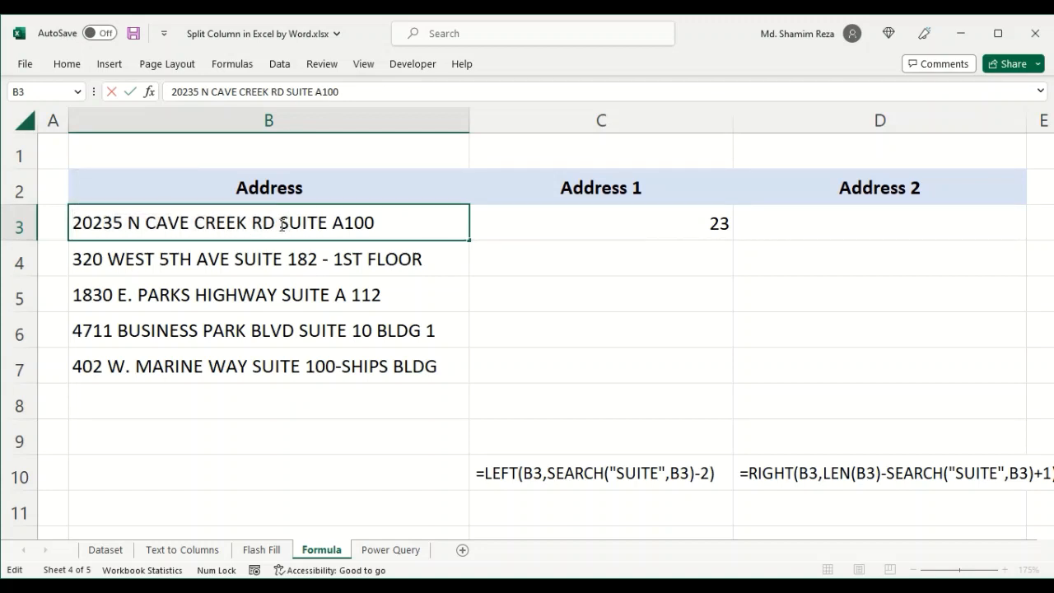
left_click(657, 229)
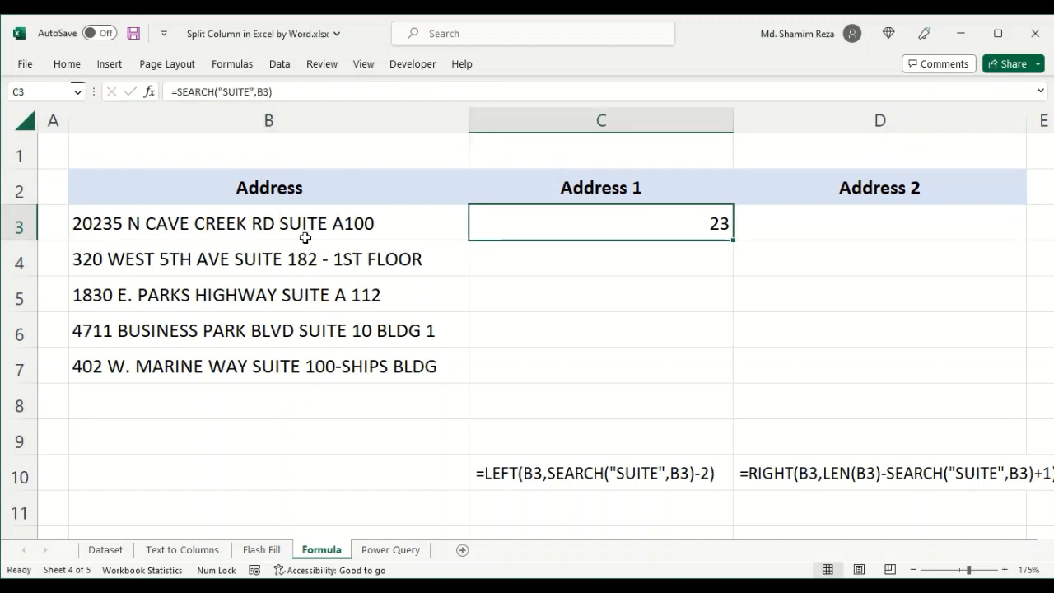
- Wrap the SEARCH formula in C3 in LEFT with B3 as the text, giving =LEFT(B3,SEARCH("SUITE",B3))
double_click(691, 223)
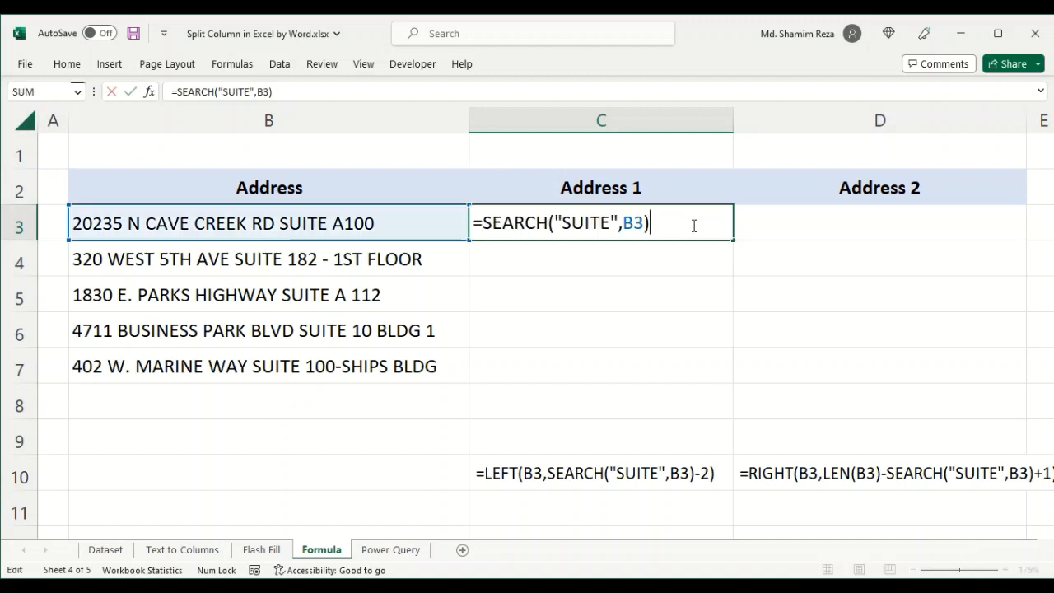
left_click(484, 224)
type("LEFT")
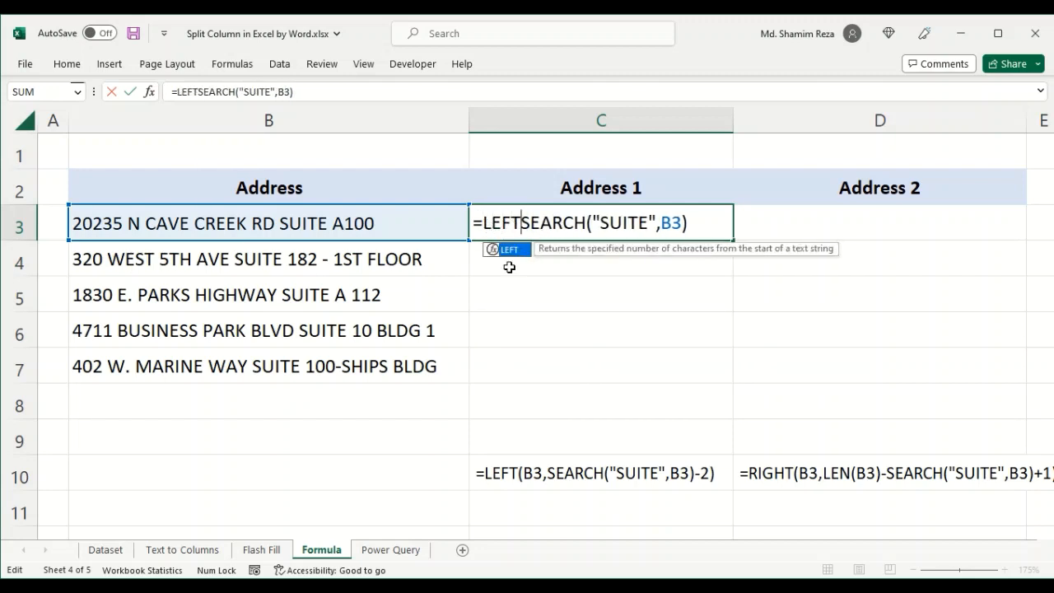
type("(")
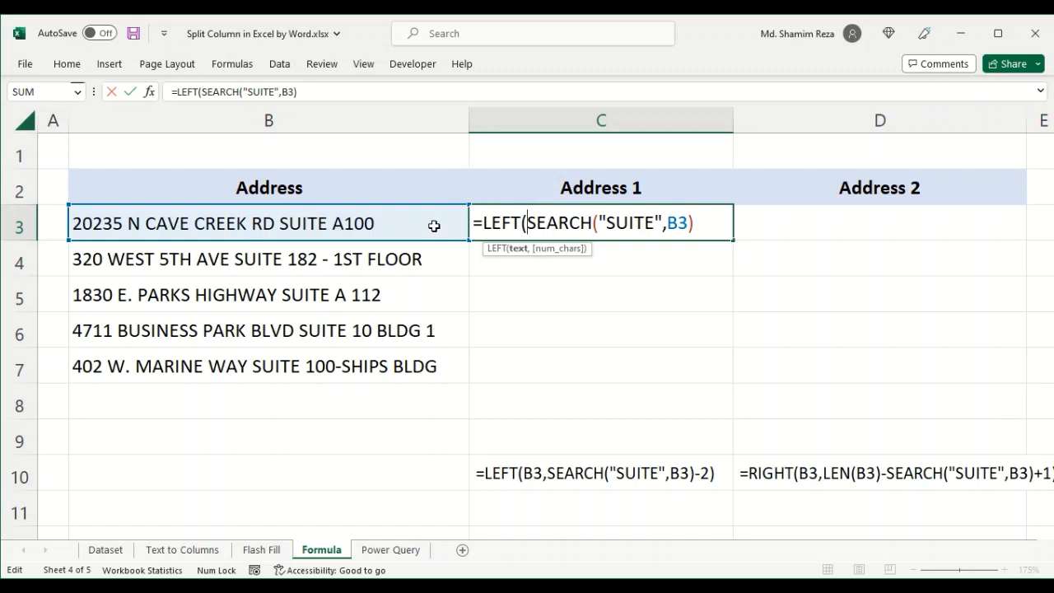
left_click_drag(530, 221, 698, 218)
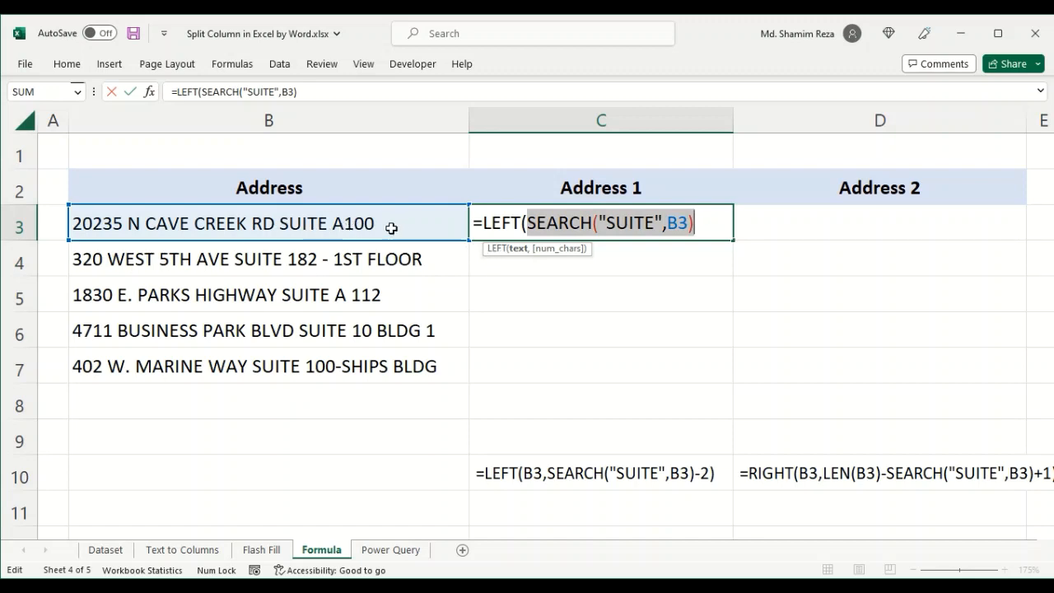
left_click(528, 222)
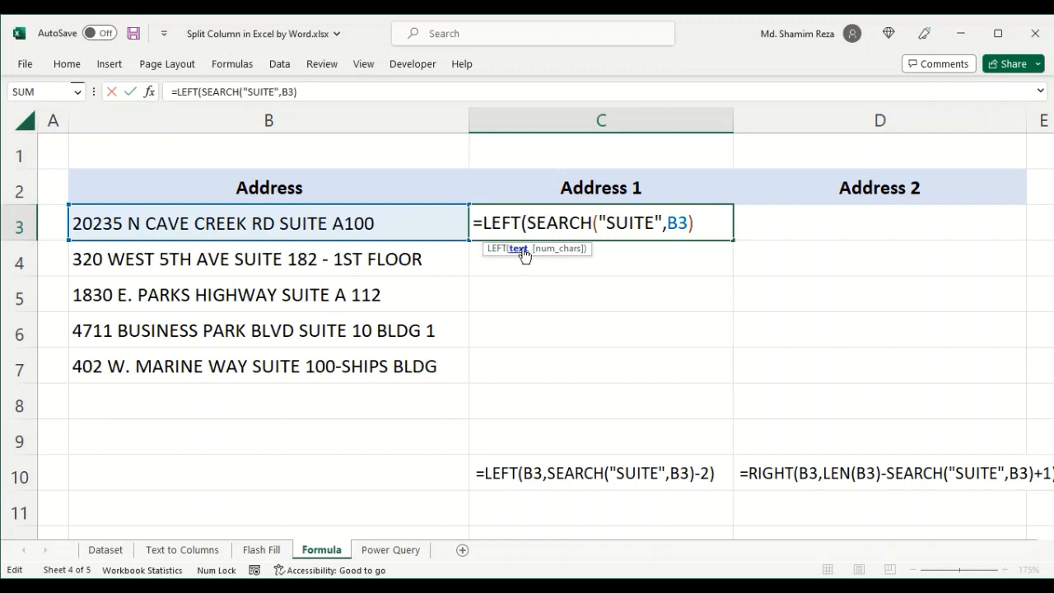
left_click(383, 223)
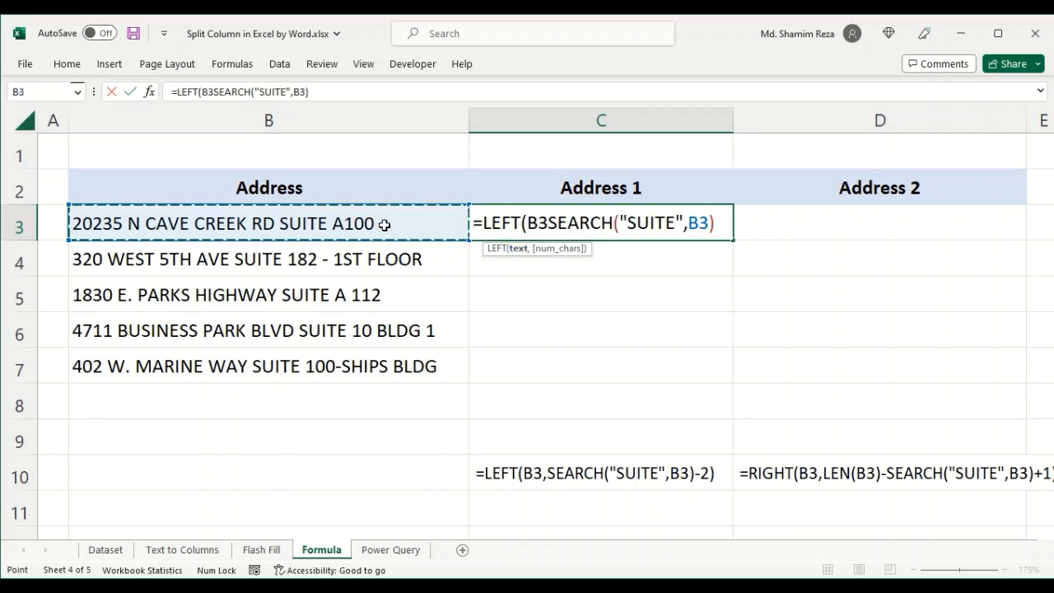
type(",")
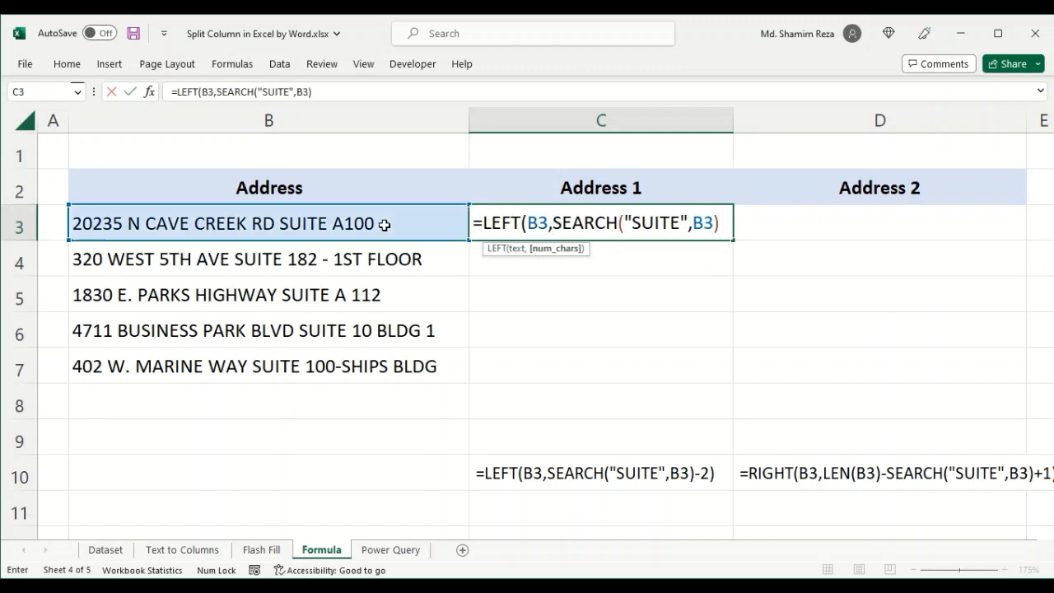
left_click(721, 223)
type(")")
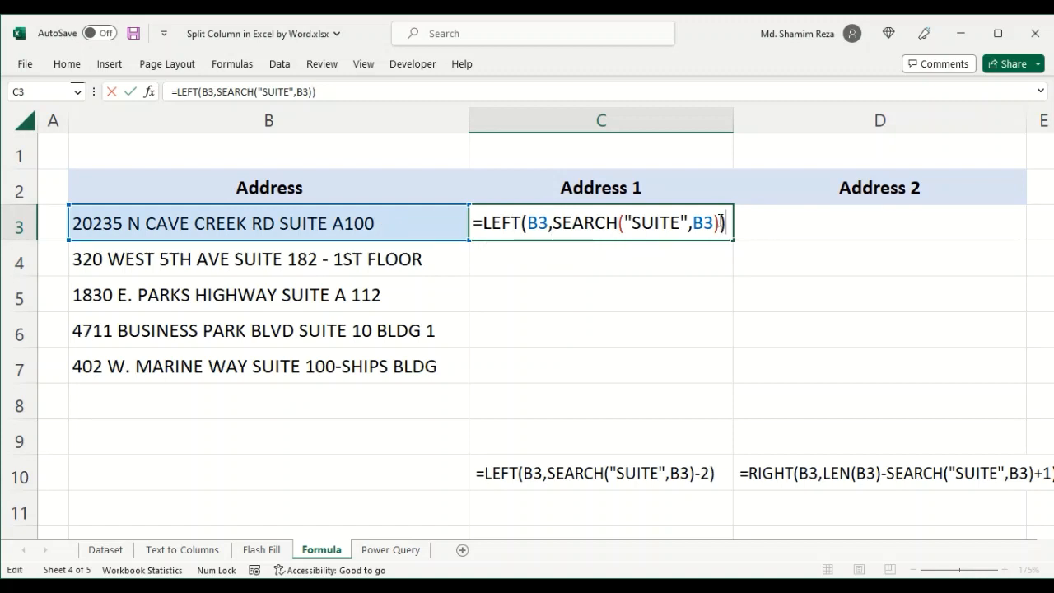
key("Return")
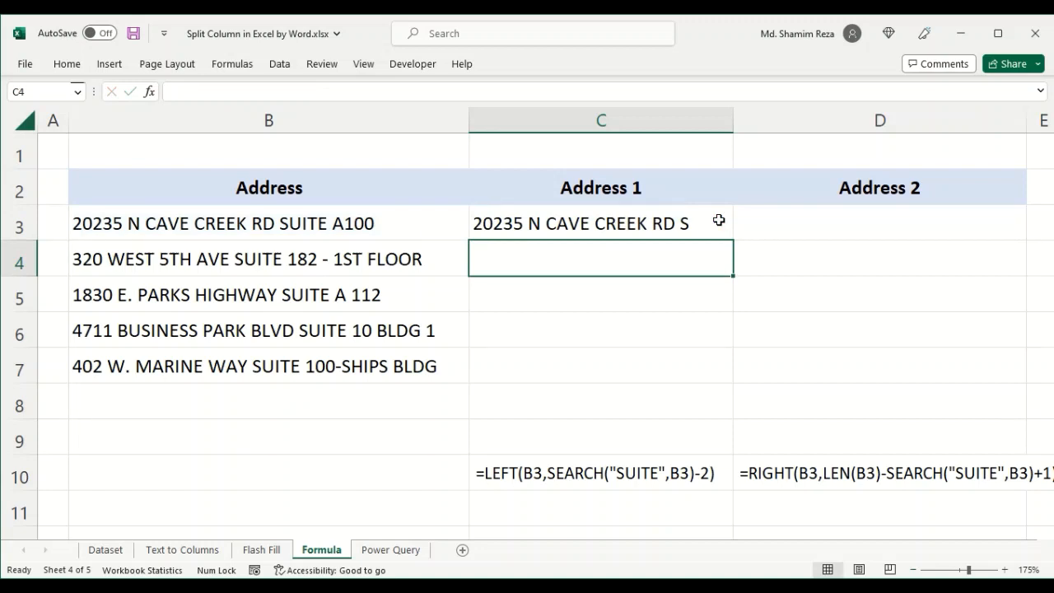
- Subtract 2 from the SEARCH result in C3's formula and fill it down through C7
left_click(710, 221)
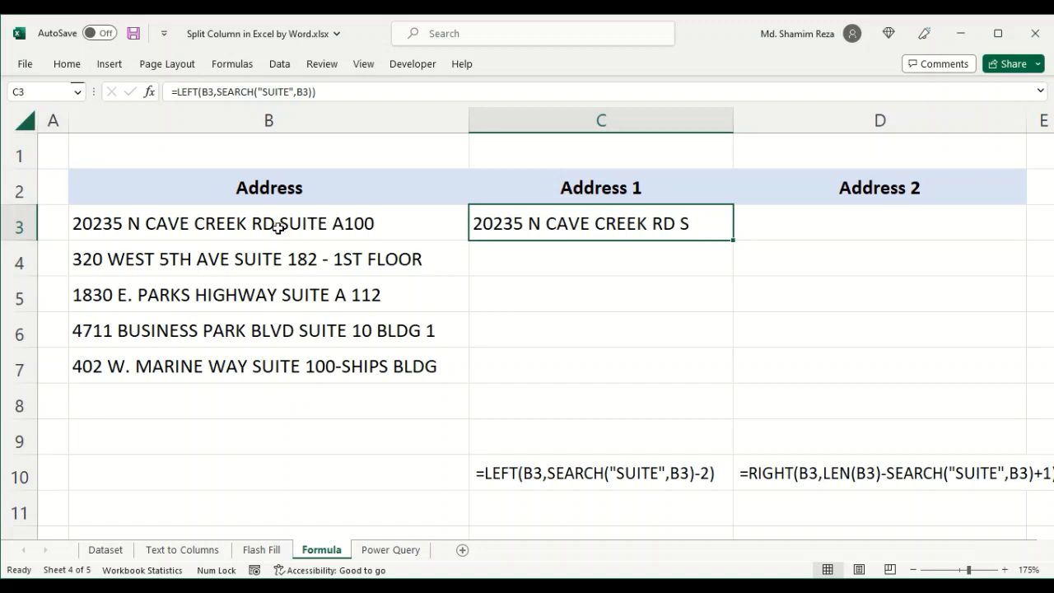
double_click(688, 223)
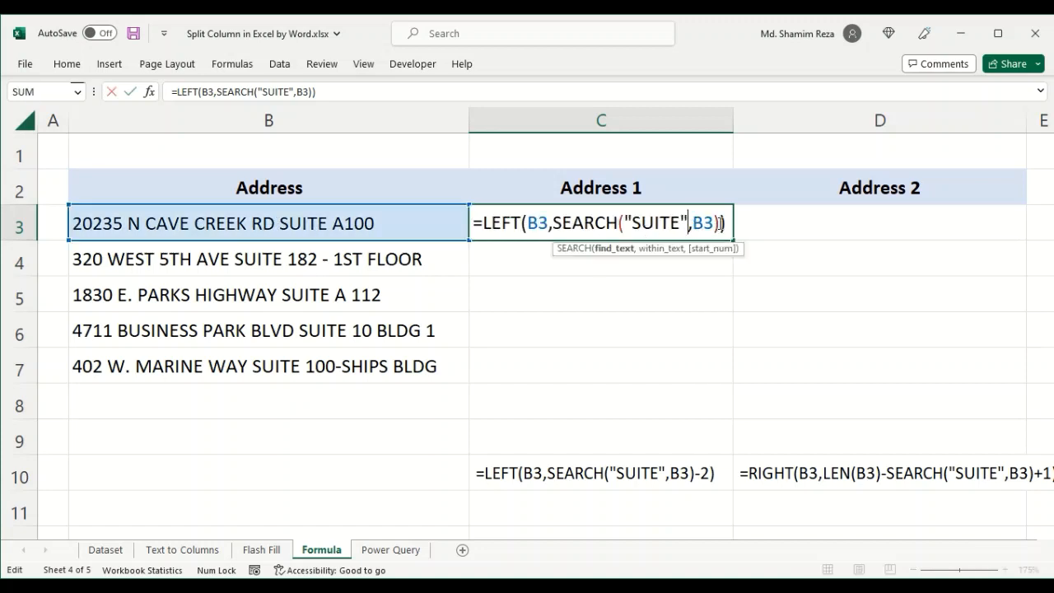
key("Right")
key("Right")
key("Right")
key("Right")
key("Right")
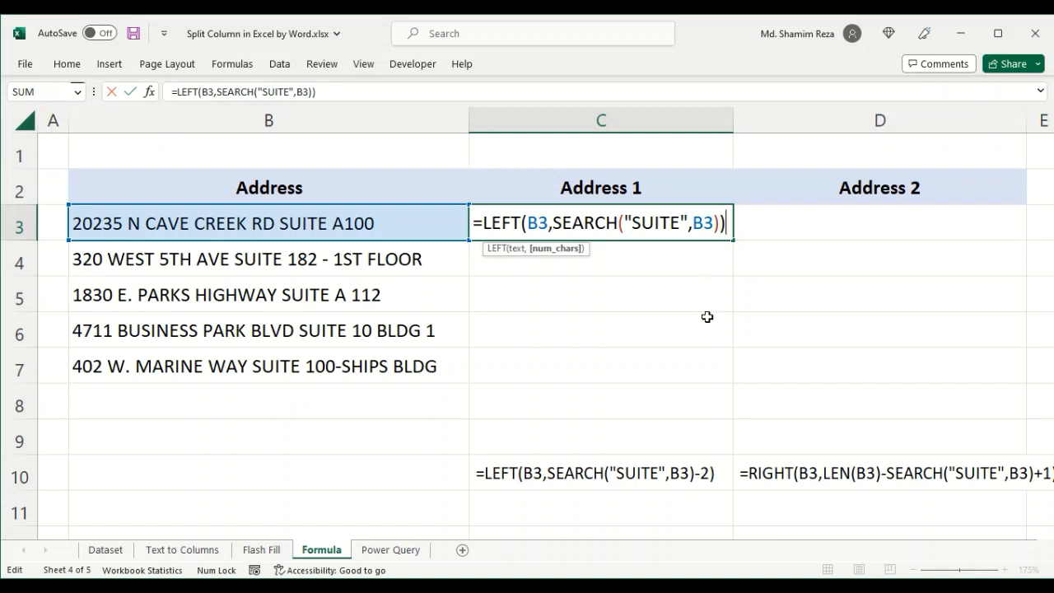
key("Left")
type("-2")
key("Return")
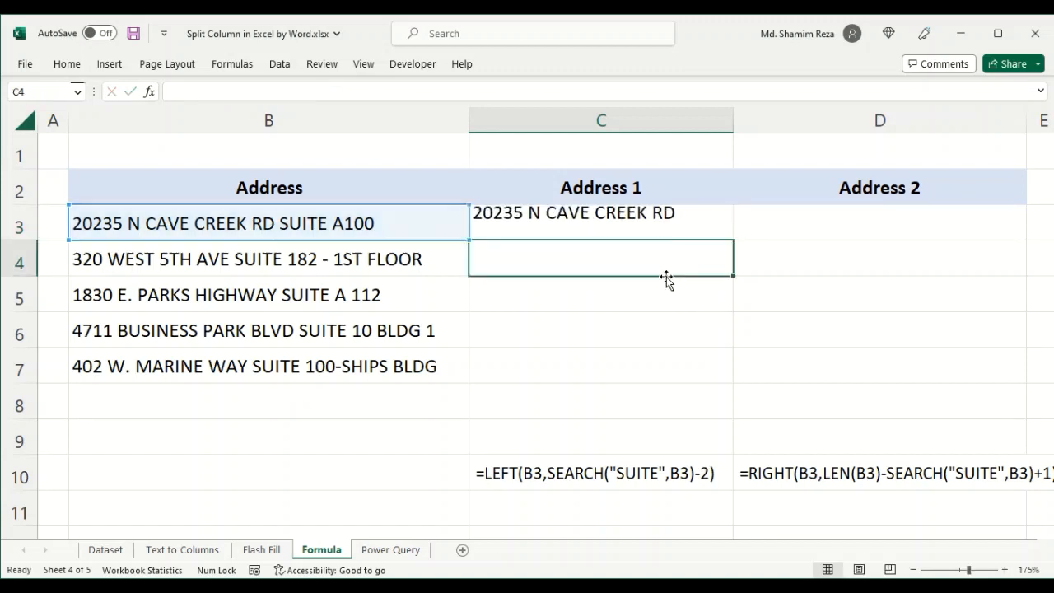
left_click(675, 223)
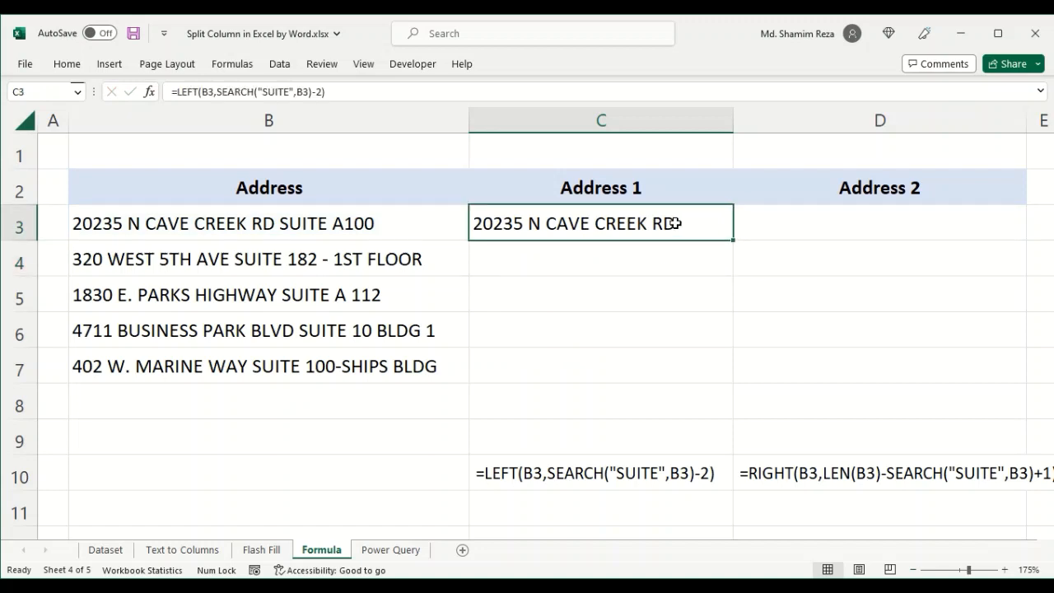
left_click_drag(735, 242, 735, 379)
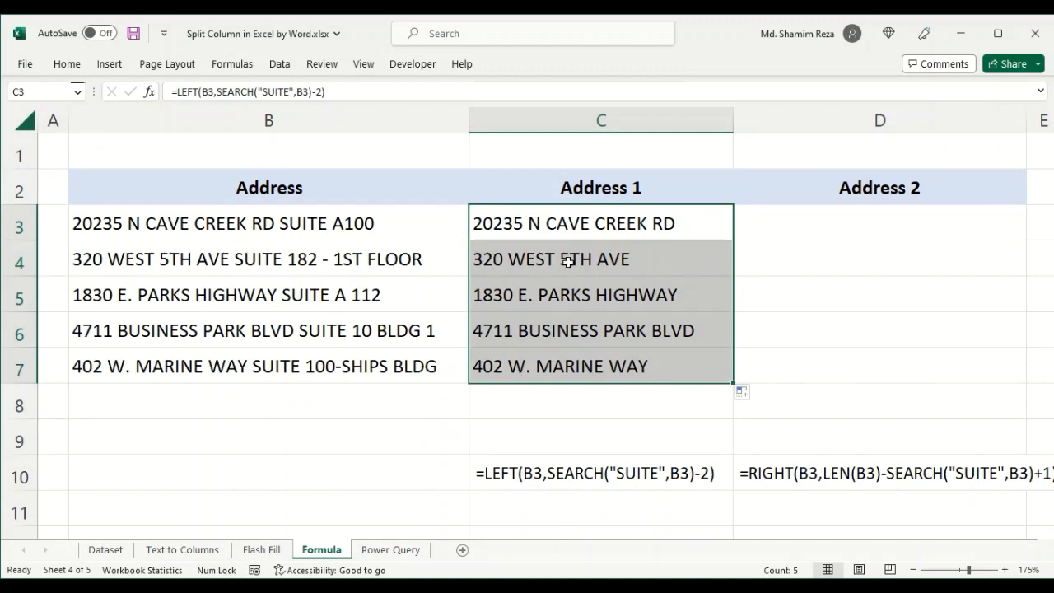
- Enter =LEN(B3) in D3
left_click(802, 227)
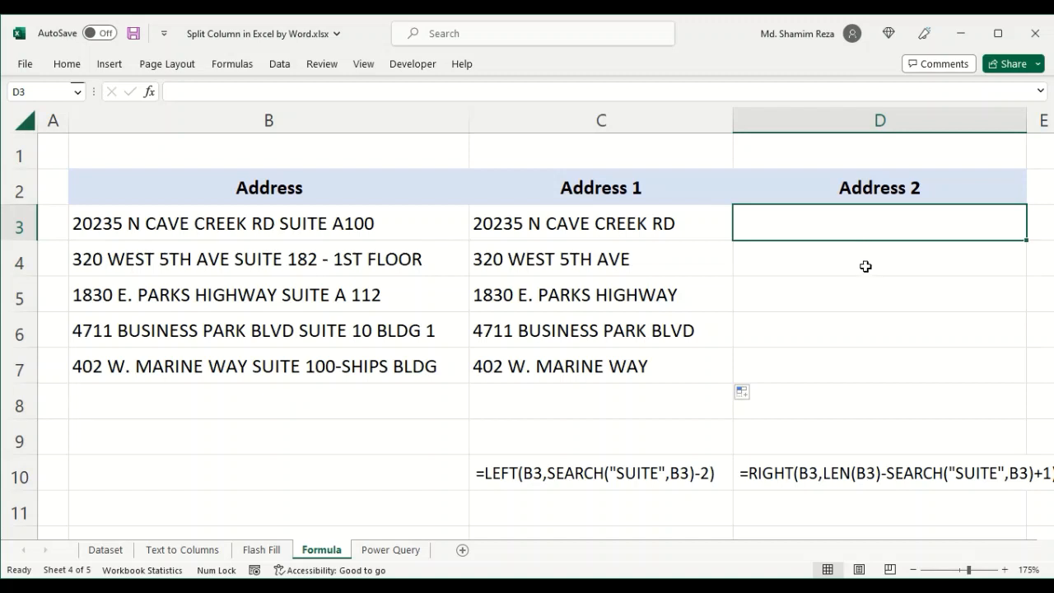
type("=")
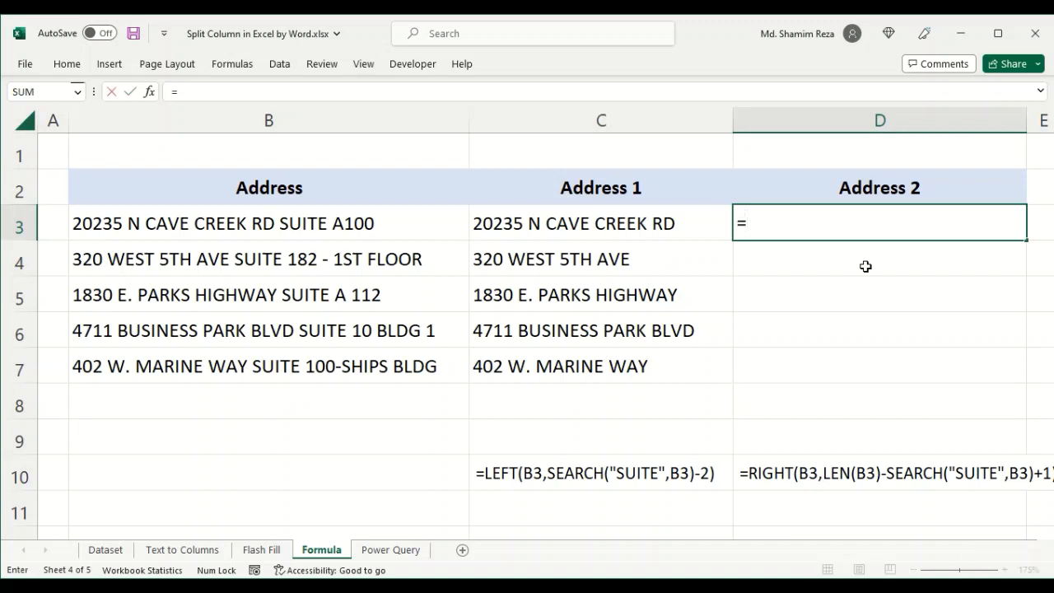
type("LEN")
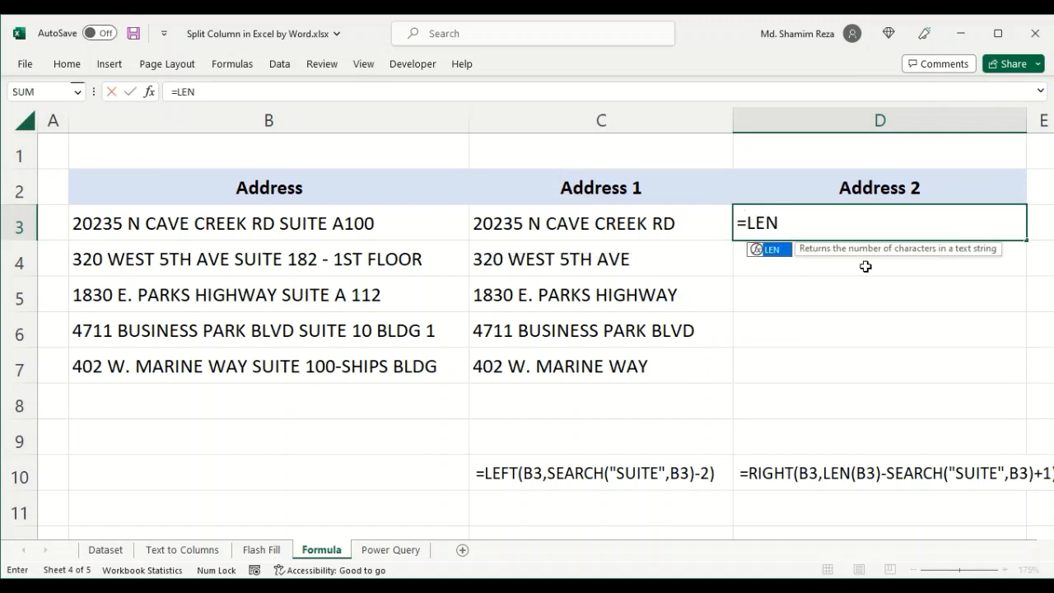
type("(")
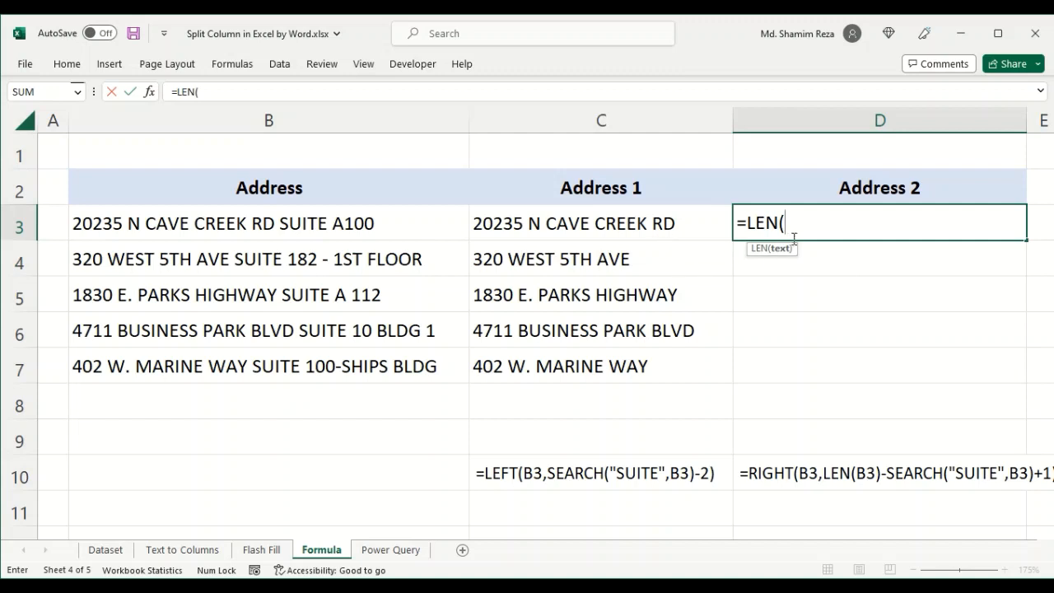
left_click(280, 224)
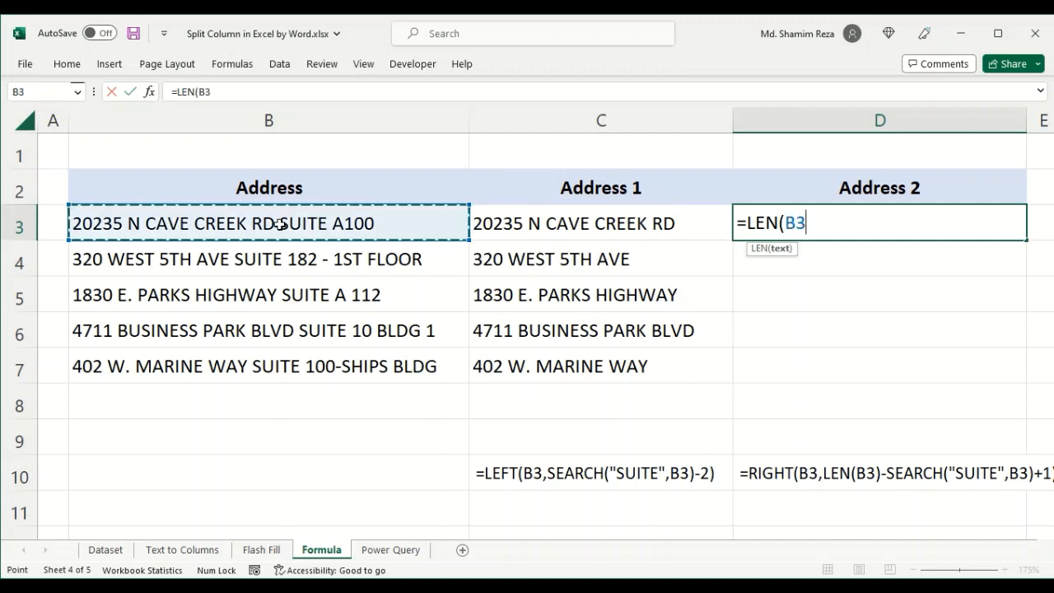
type(")")
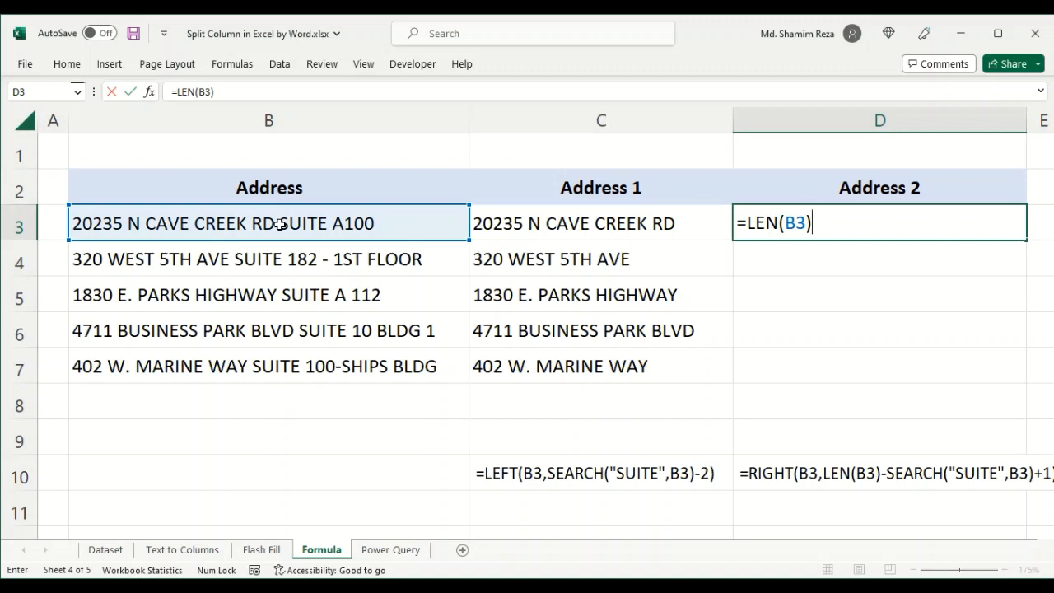
key("Return")
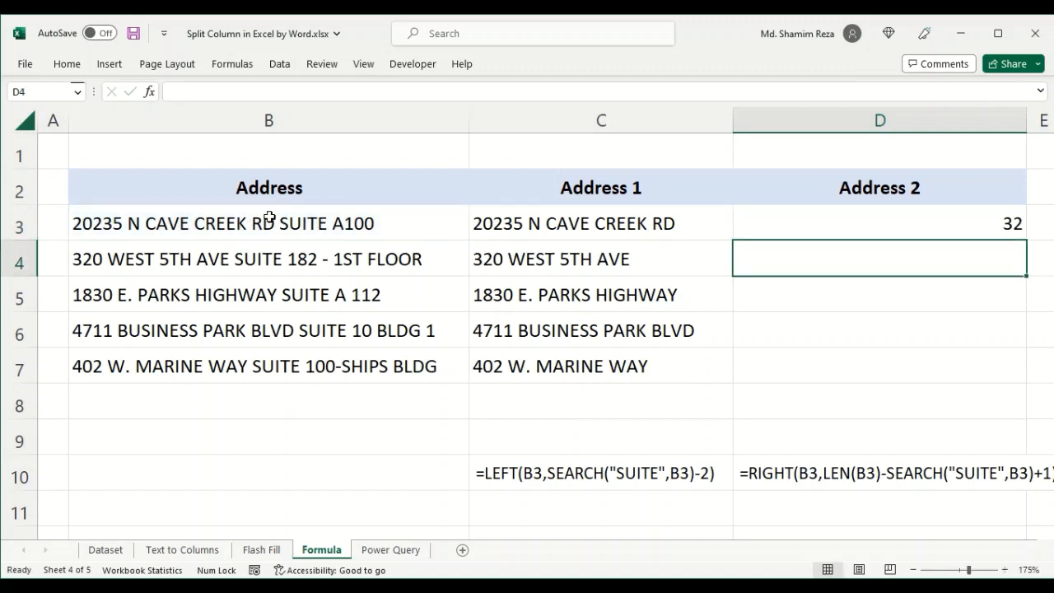
- Examine the street portion of the address text in B3 alongside the length result in D3
left_click(301, 214)
left_click(811, 226)
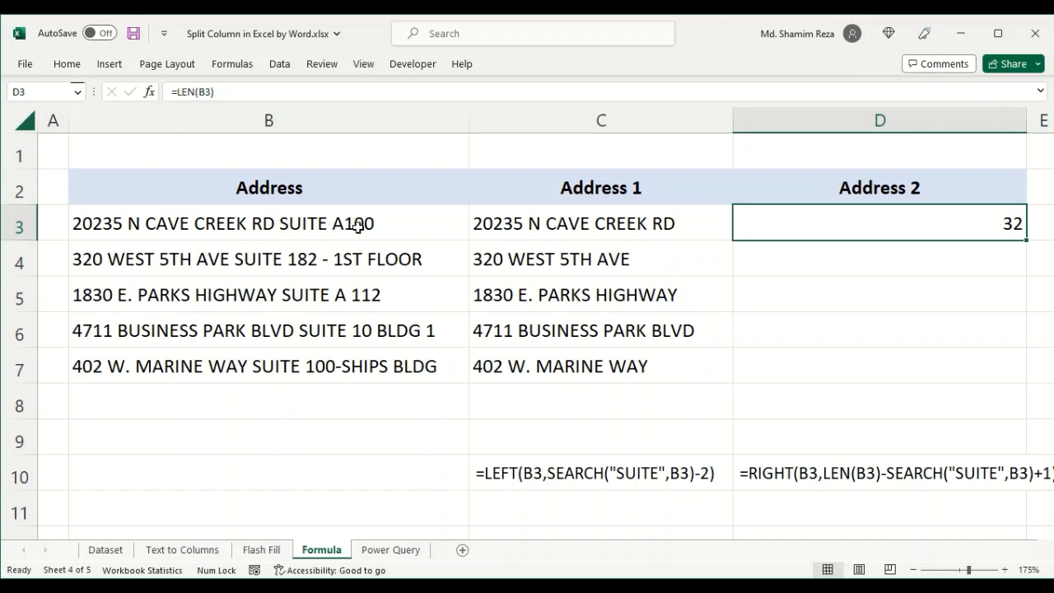
double_click(280, 224)
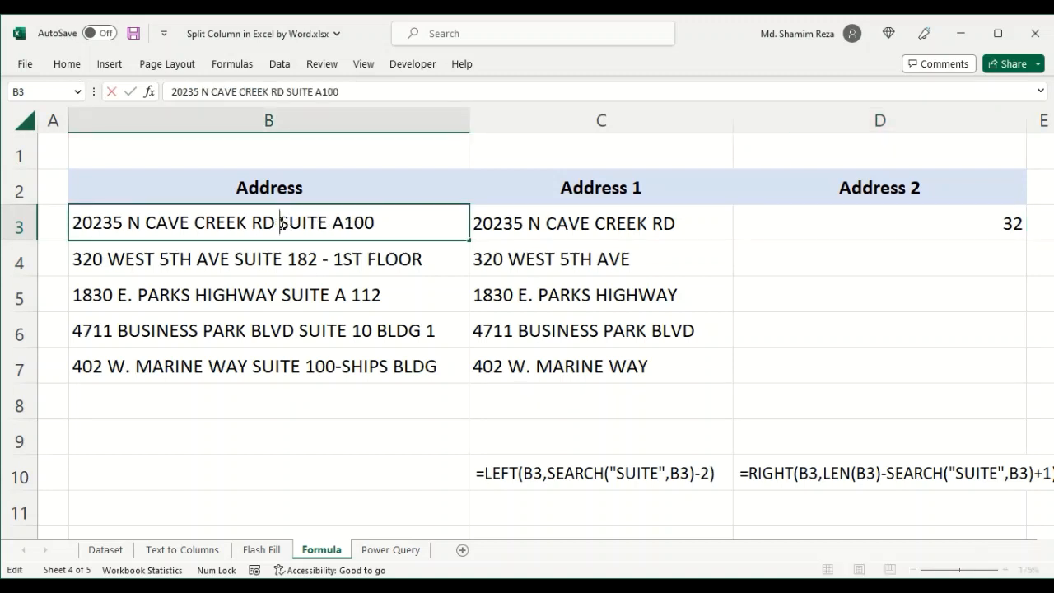
left_click_drag(280, 223, 71, 222)
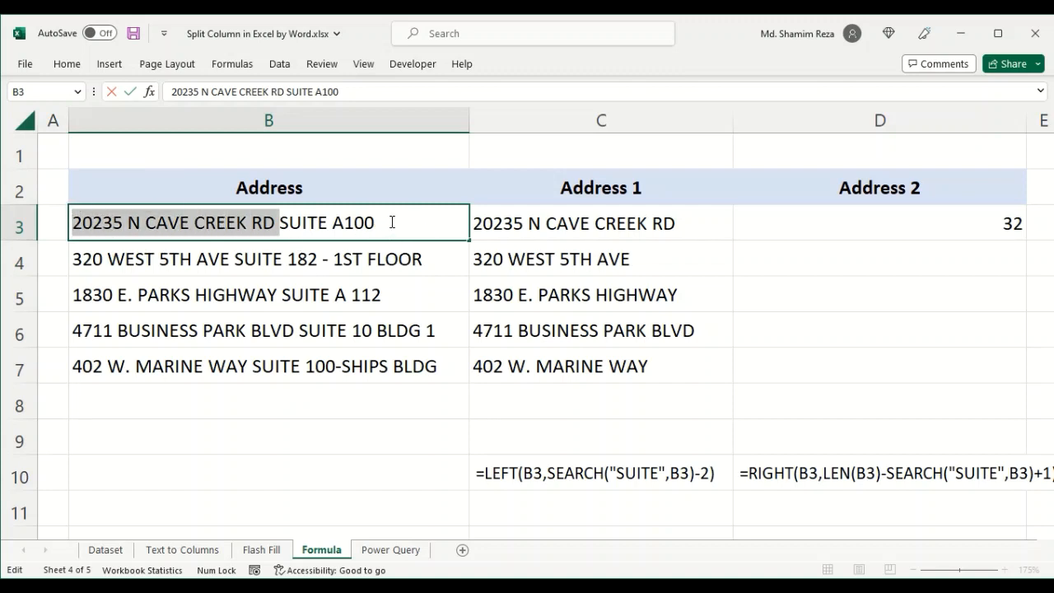
key("Escape")
left_click(940, 224)
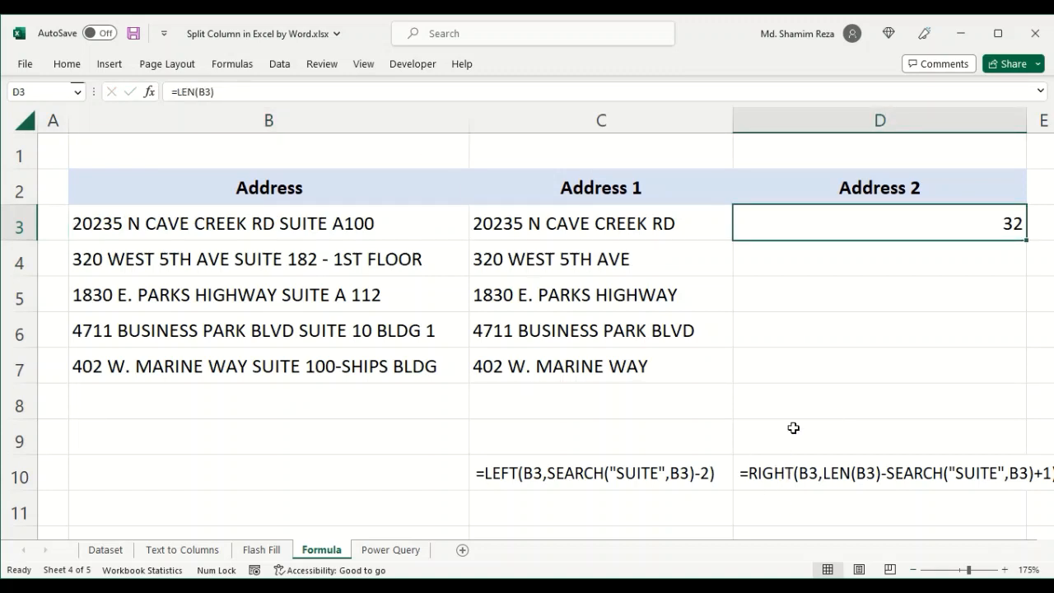
- Copy the SEARCH("SUITE",B3) part from the formula in C3
left_click(563, 222)
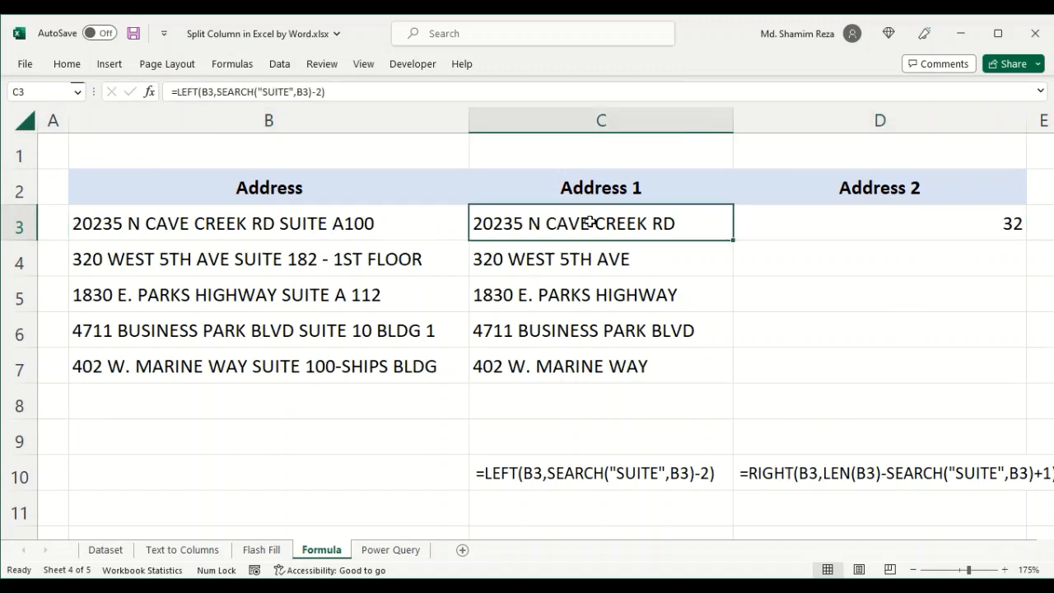
left_click(311, 91)
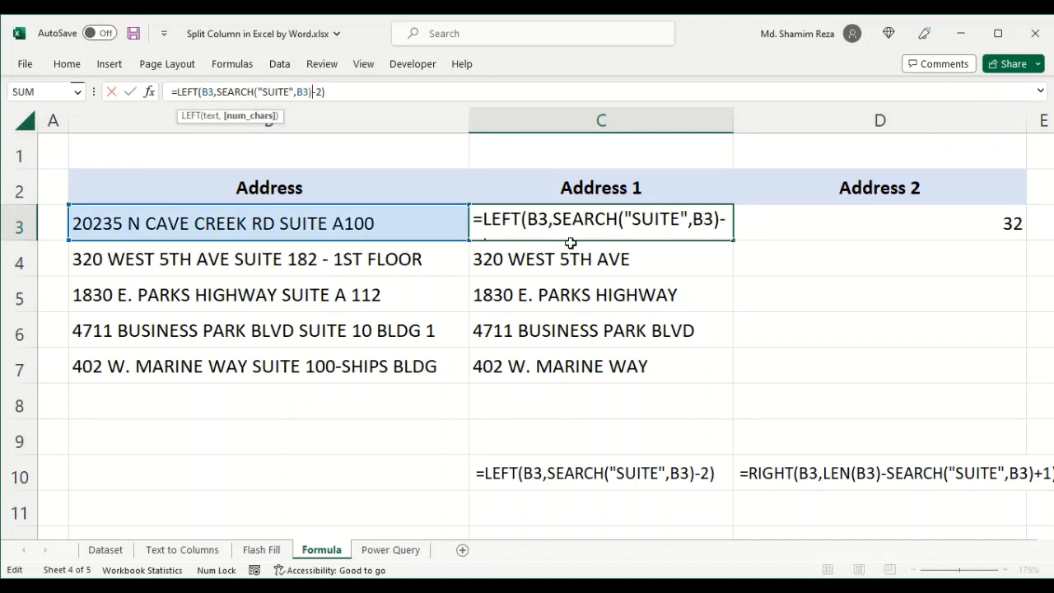
double_click(641, 223)
left_click_drag(719, 222, 554, 222)
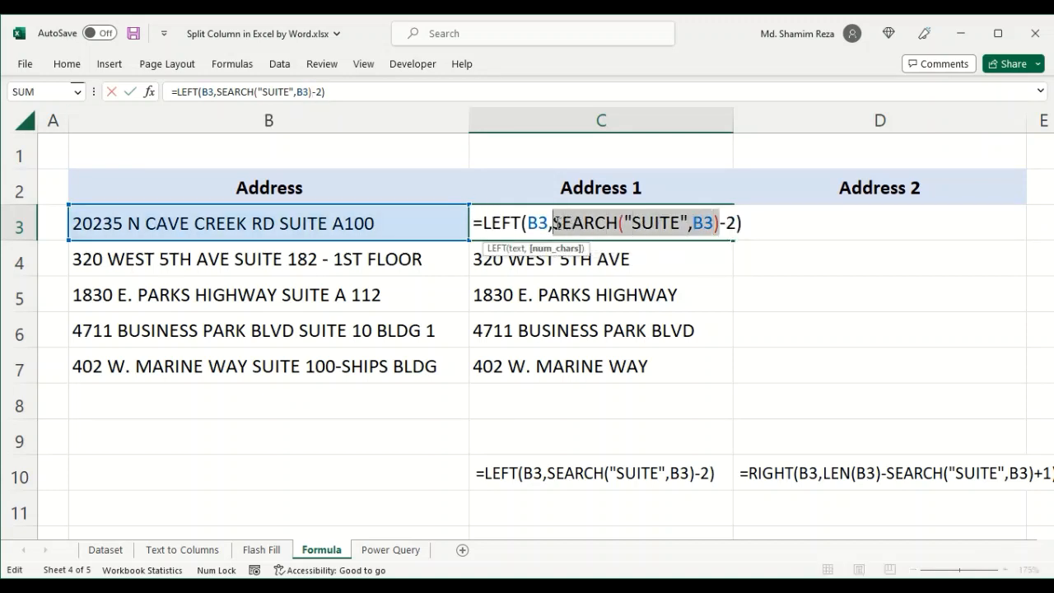
right_click(665, 222)
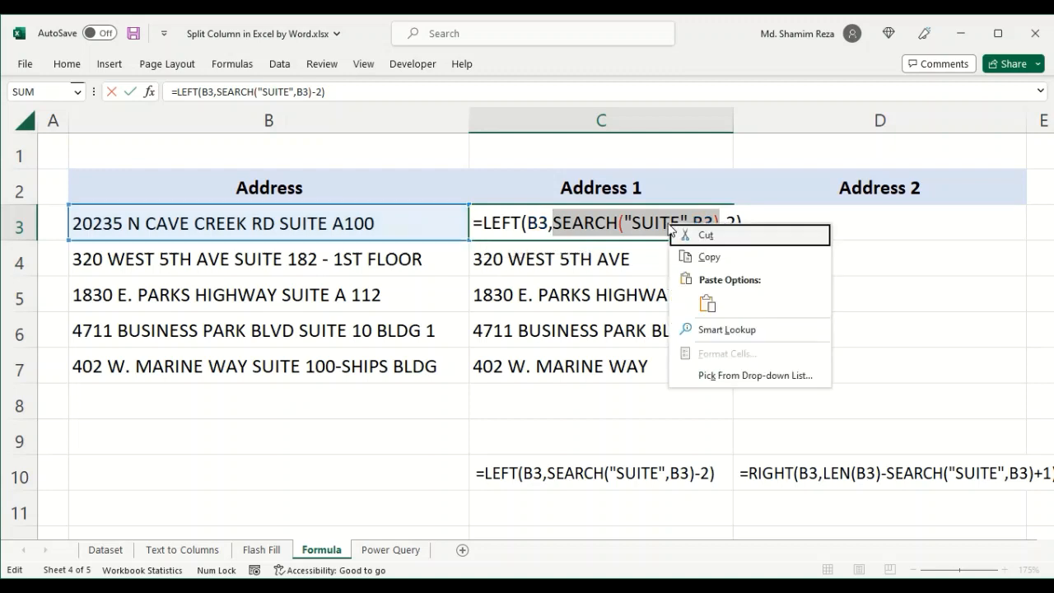
left_click(709, 257)
key("Escape")
- Enter =LEN(B3)-SEARCH("SUITE",B3) in D3 by pasting the copied SEARCH part after the minus sign
left_click(844, 217)
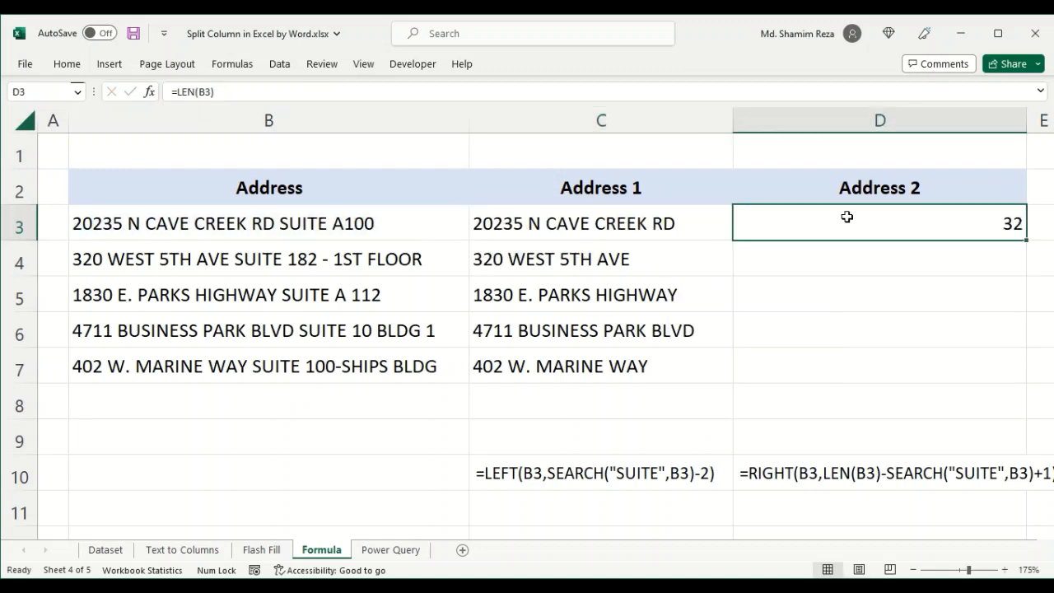
double_click(846, 228)
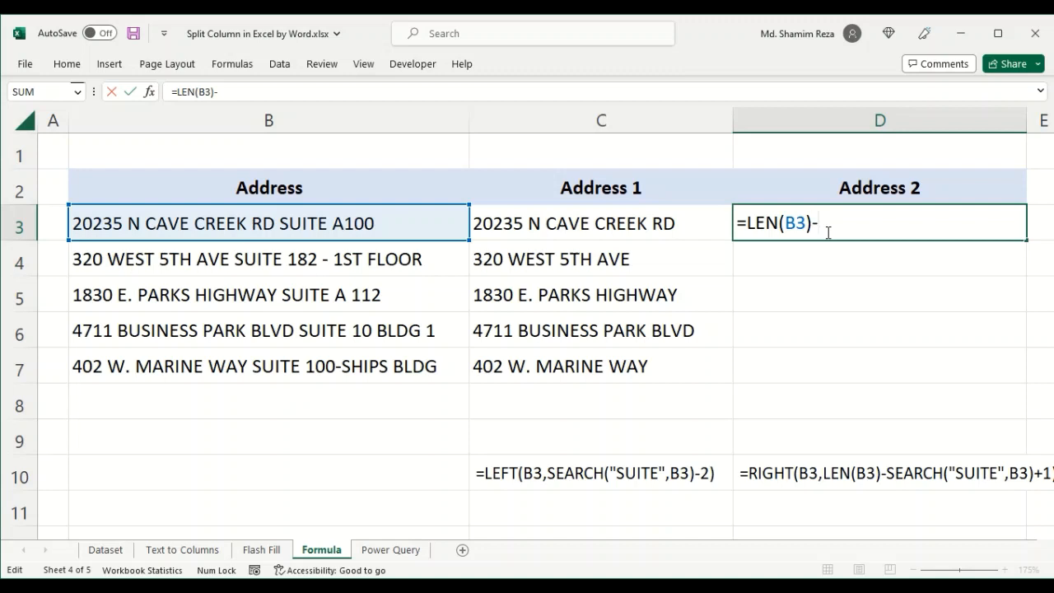
right_click(831, 222)
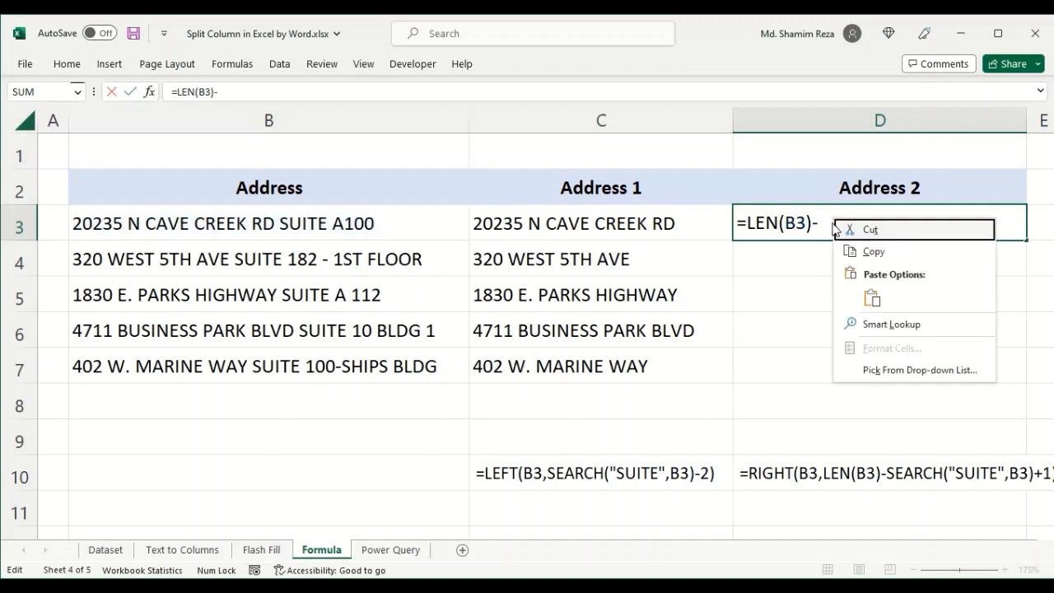
left_click(842, 296)
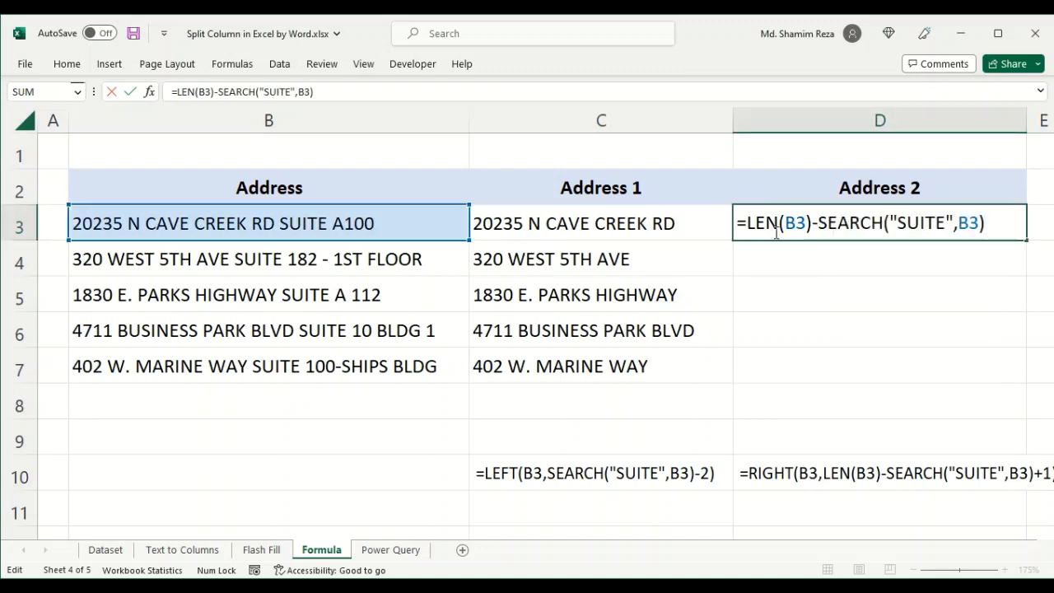
left_click_drag(750, 222, 990, 222)
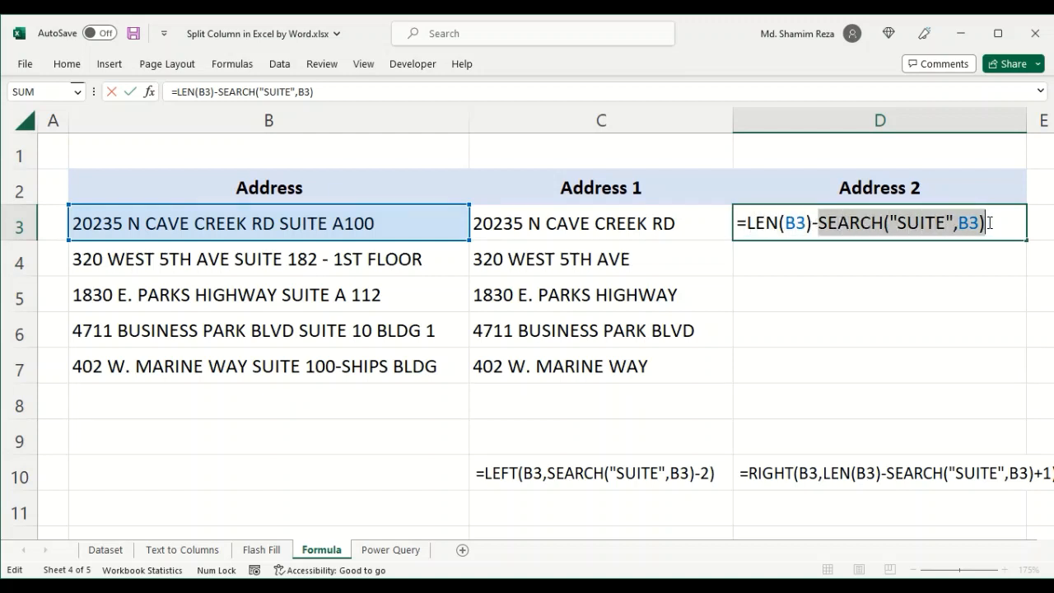
left_click(992, 223)
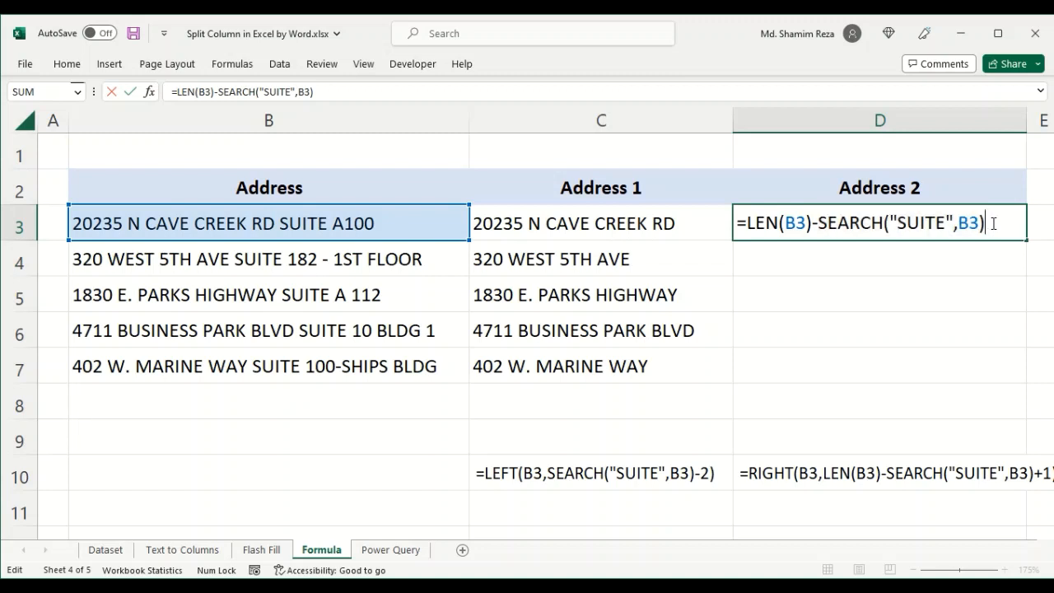
key("Return")
- Wrap D3's formula in RIGHT so it reads =RIGHT(B3,LEN(B3)-SEARCH("SUITE",B3))
left_click(951, 220)
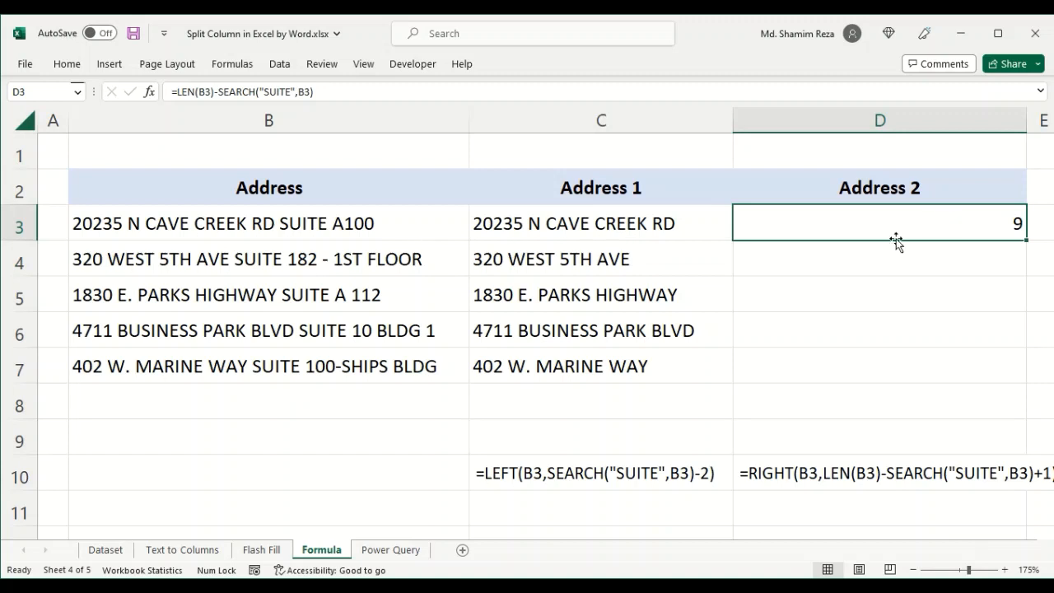
left_click(391, 224)
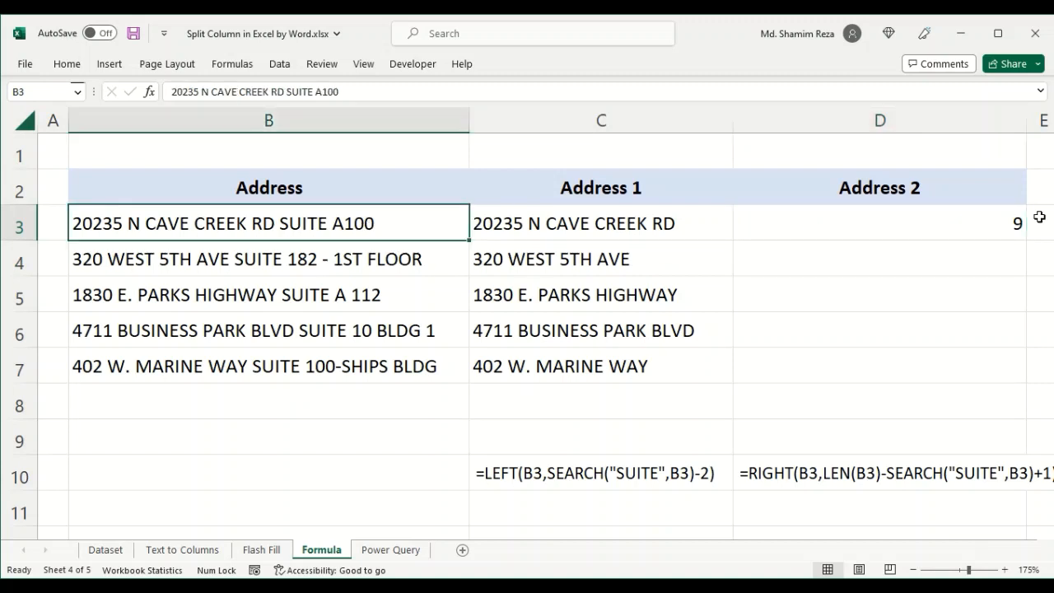
left_click(913, 229)
double_click(919, 222)
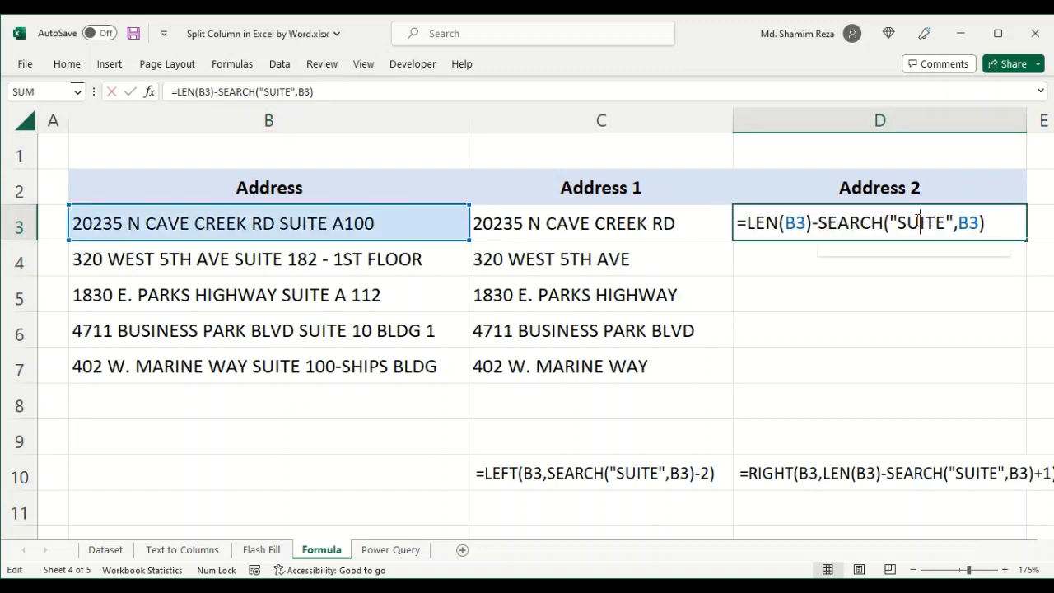
left_click(746, 221)
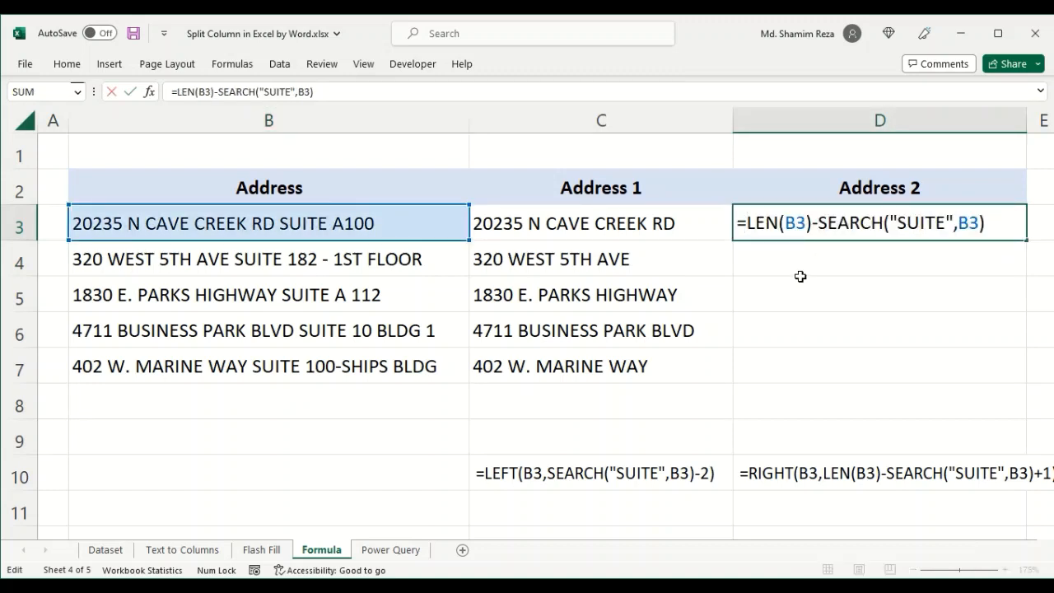
type("RIGHT")
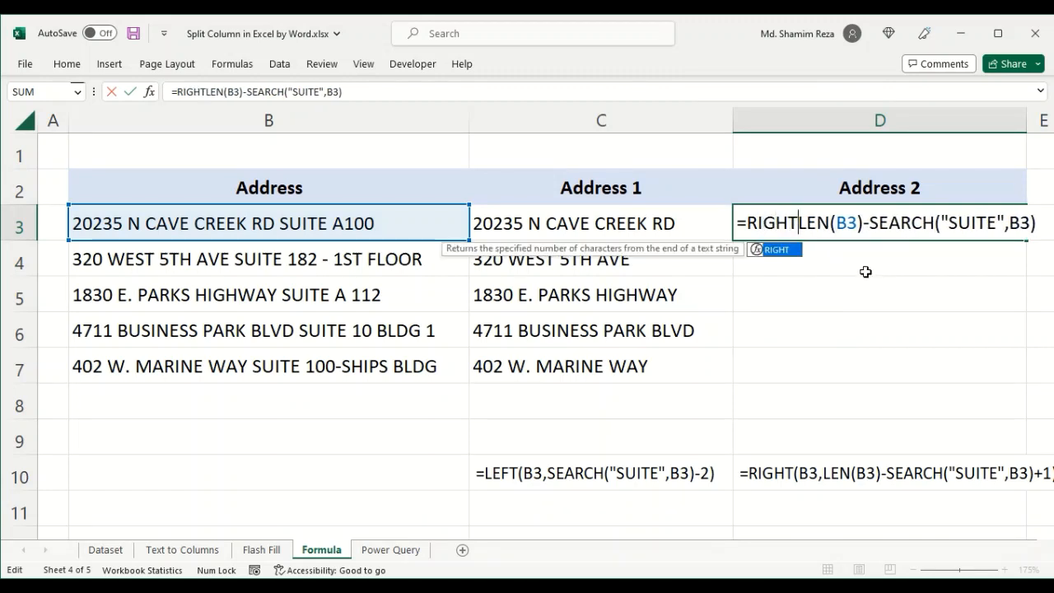
double_click(777, 250)
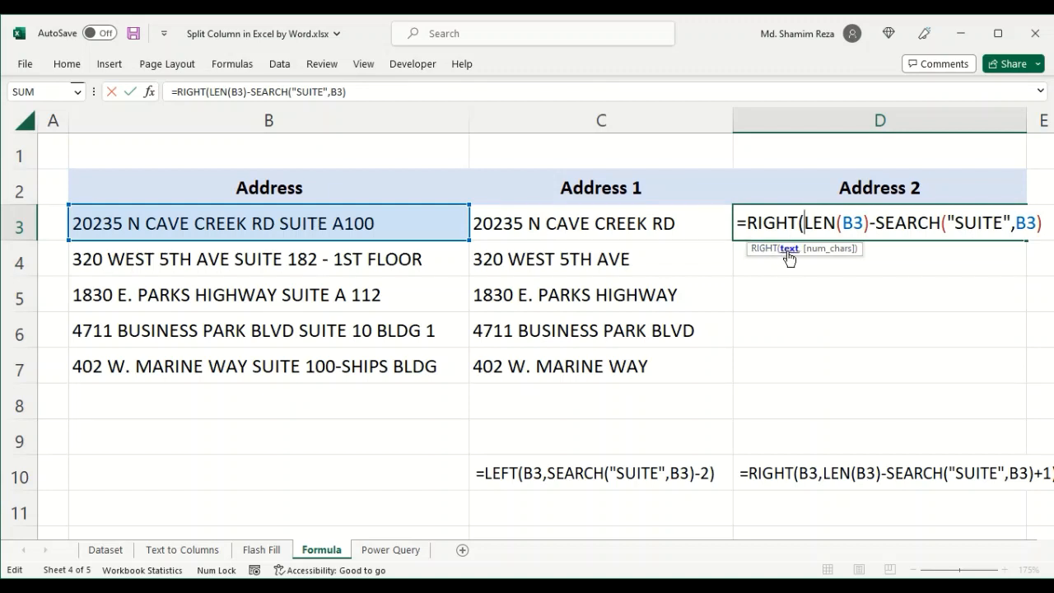
left_click(412, 227)
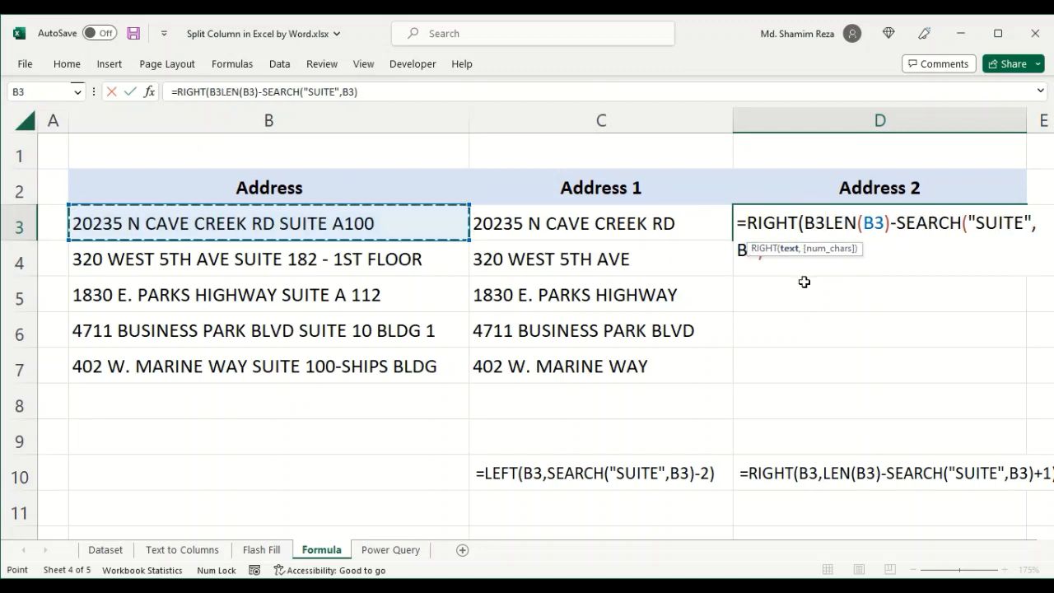
type(",")
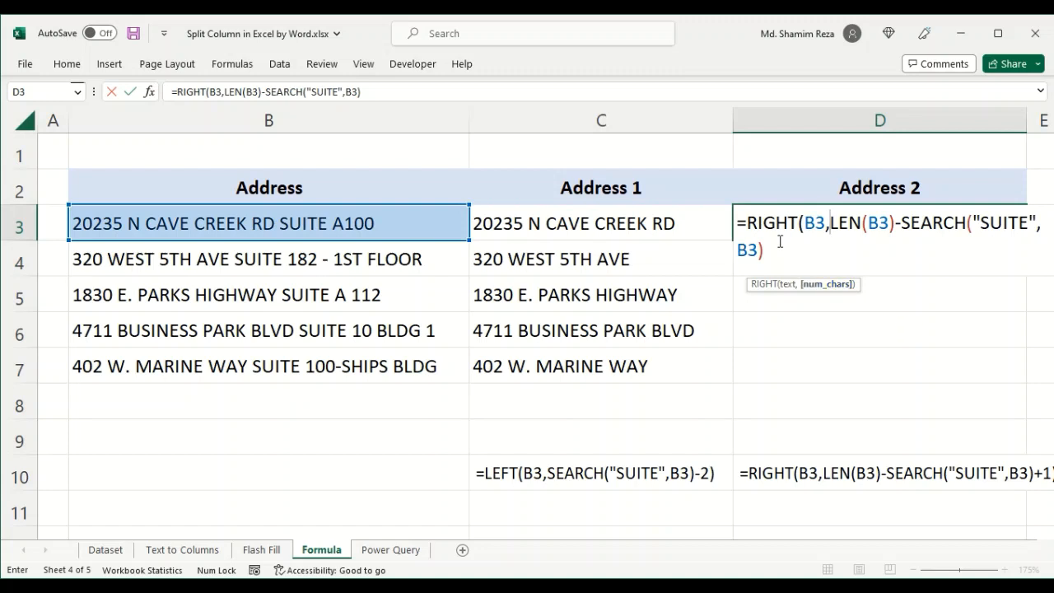
left_click(787, 249)
type(")")
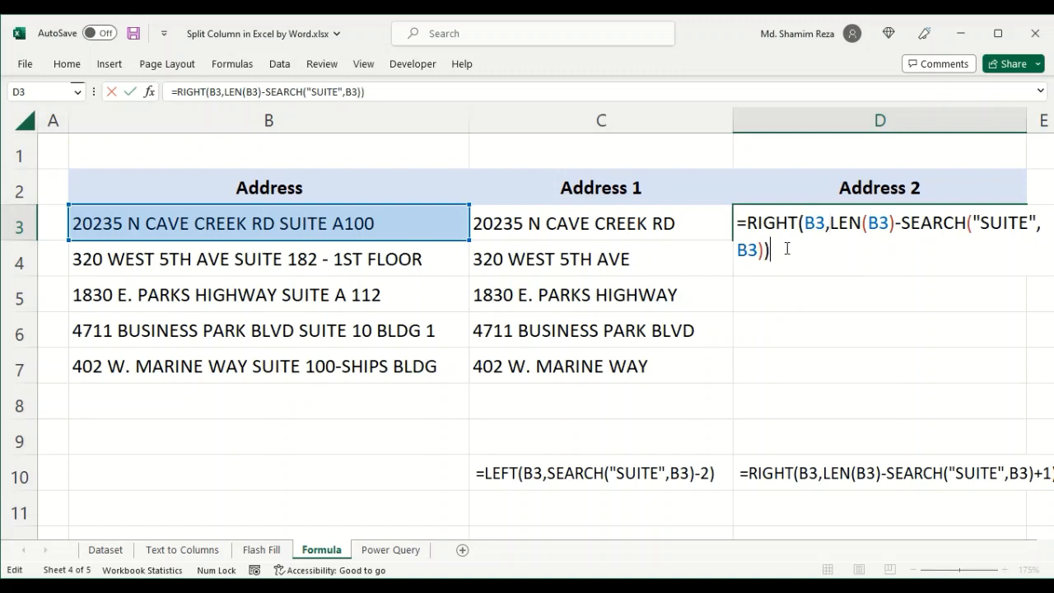
key("Return")
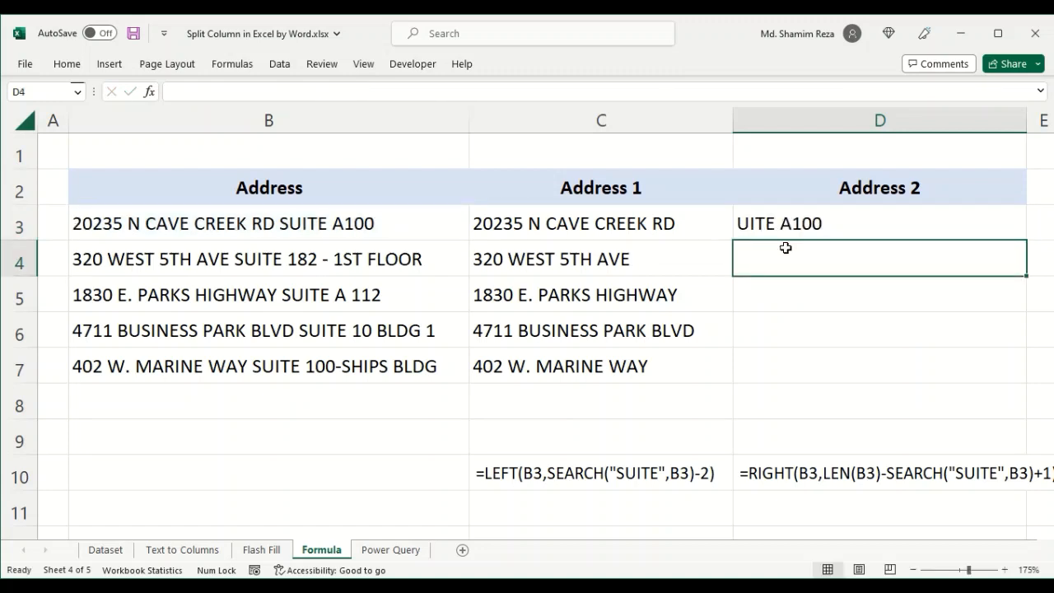
- Append +1 to the character count inside D3's RIGHT formula
left_click(844, 223)
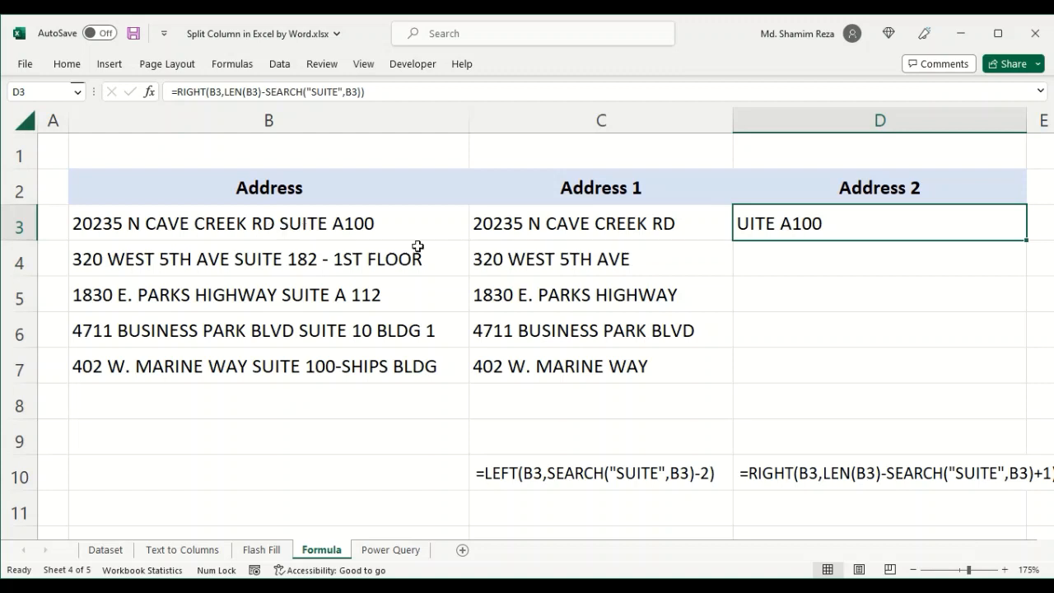
double_click(874, 229)
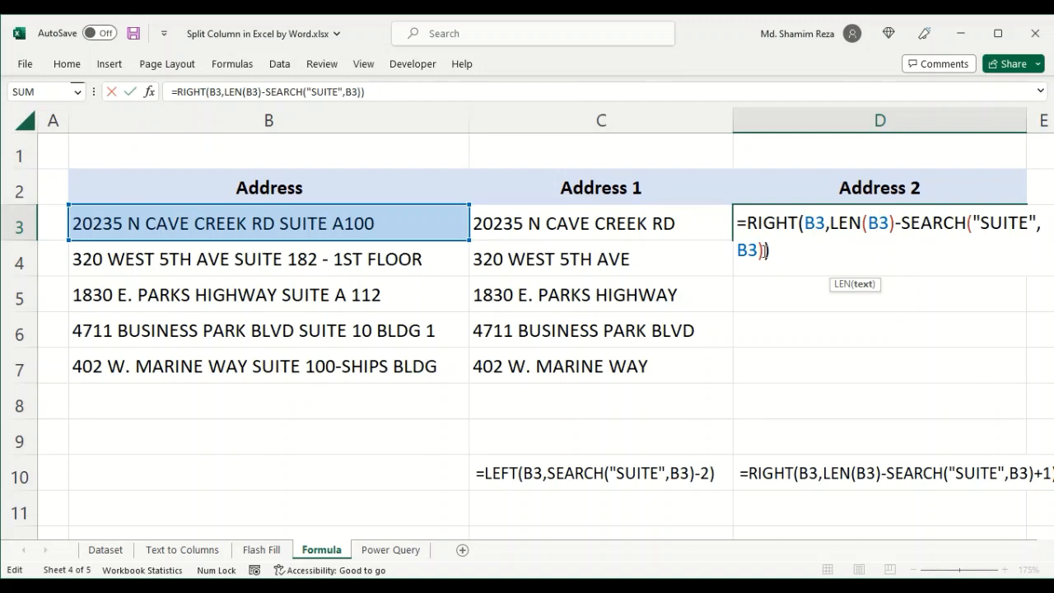
left_click(763, 251)
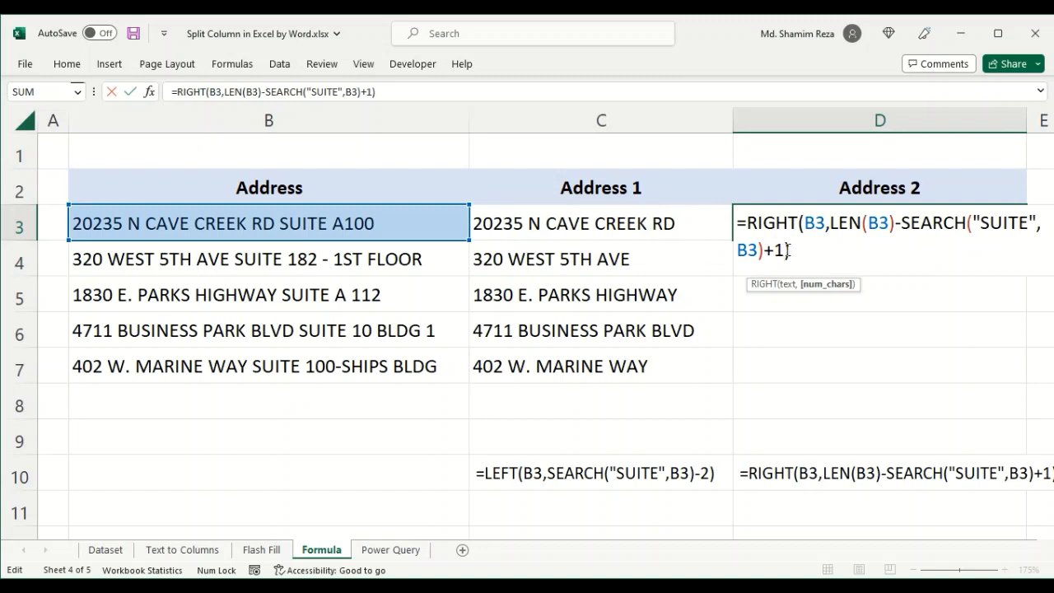
left_click(806, 250)
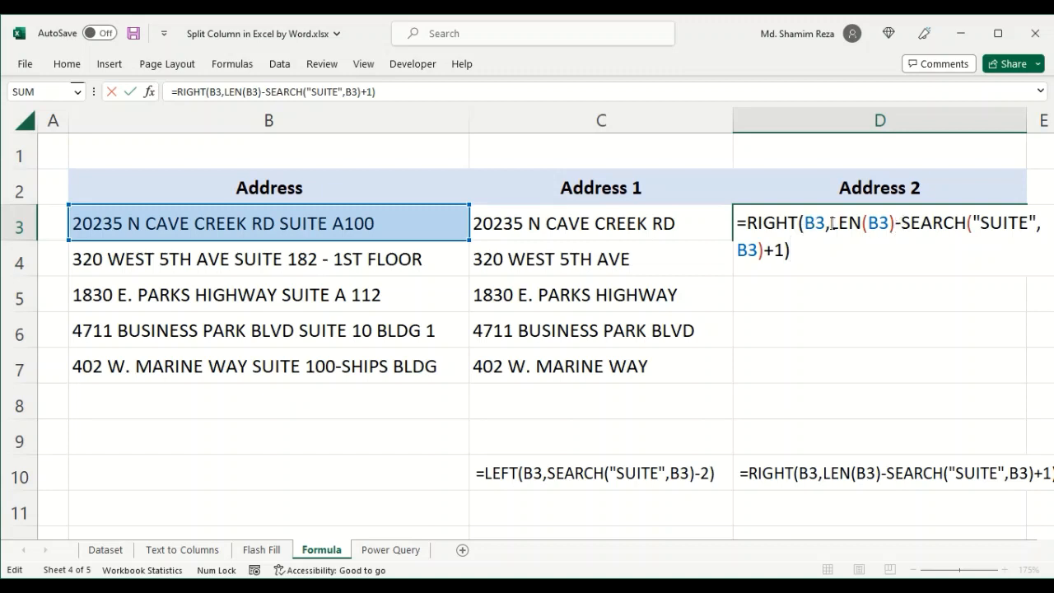
- Try replacing the character count in D3's RIGHT formula with 10, then undo it
left_click_drag(830, 223, 786, 257)
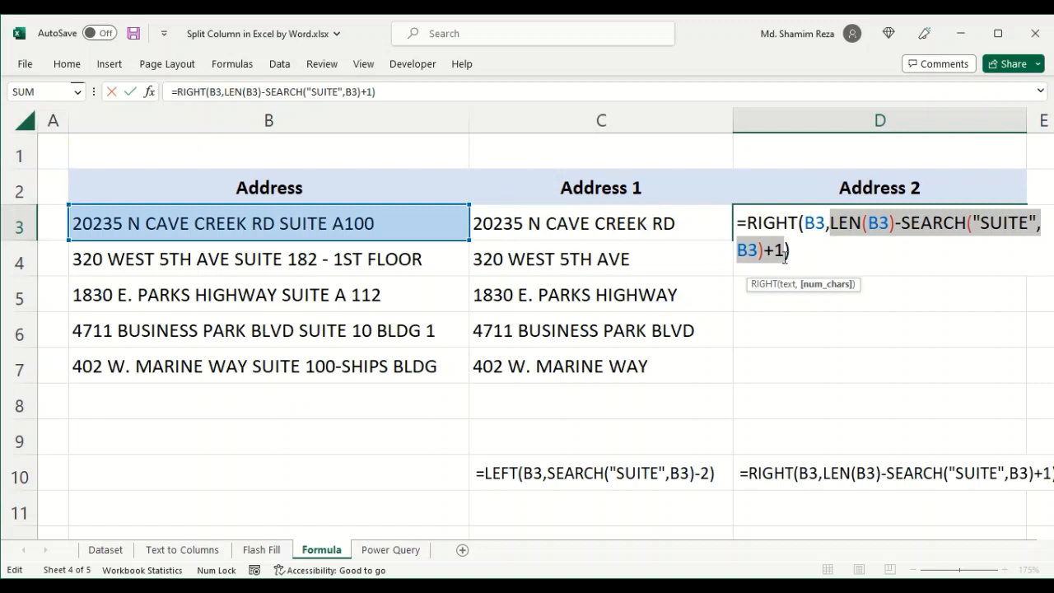
type("10")
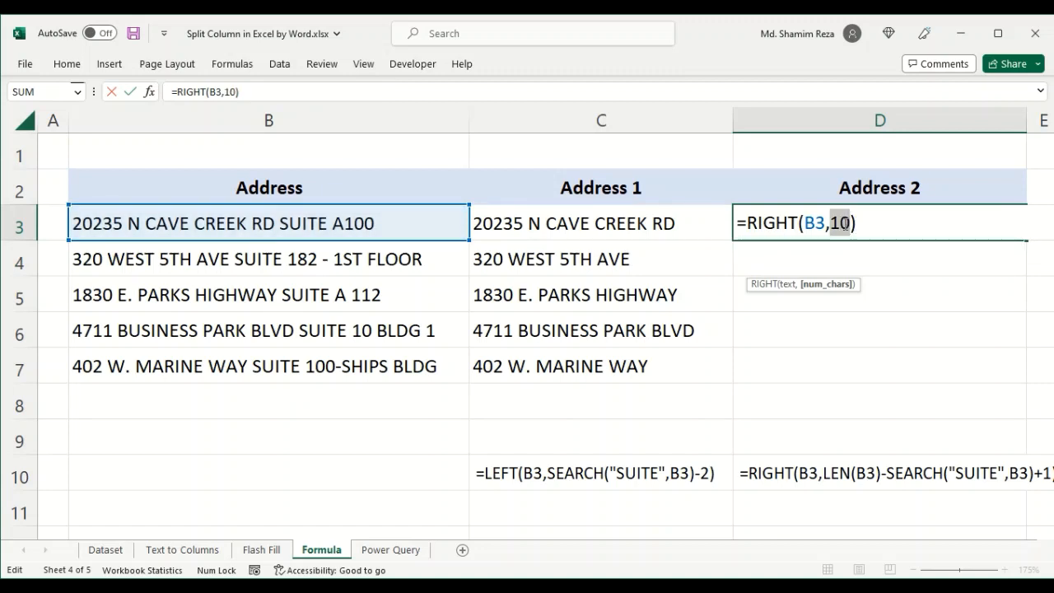
key("ctrl+z")
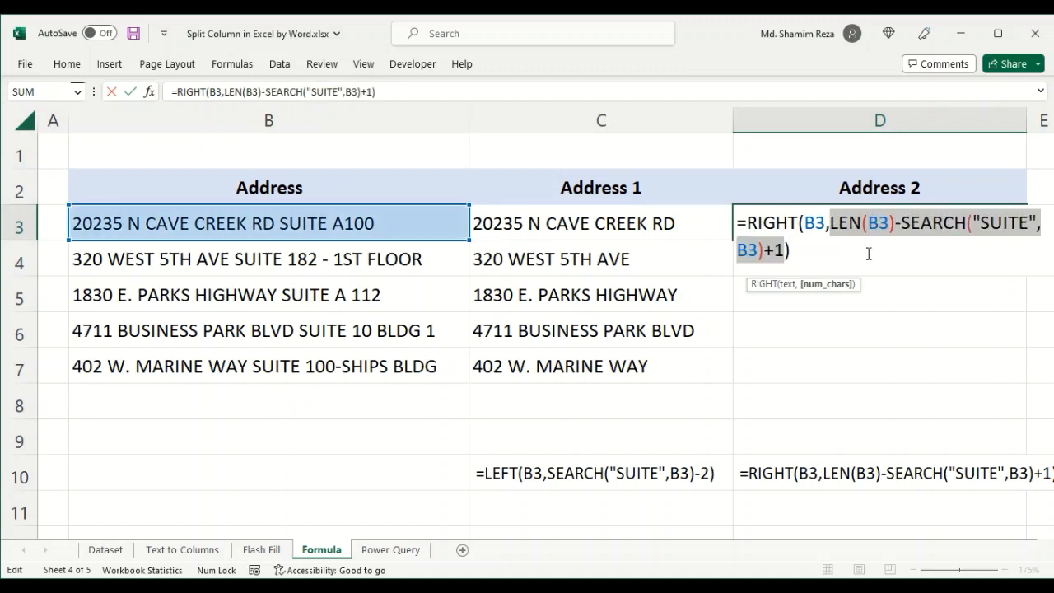
- Confirm D3's formula =RIGHT(B3,LEN(B3)-SEARCH("SUITE",B3)+1) and fill it down through D7
left_click(801, 250)
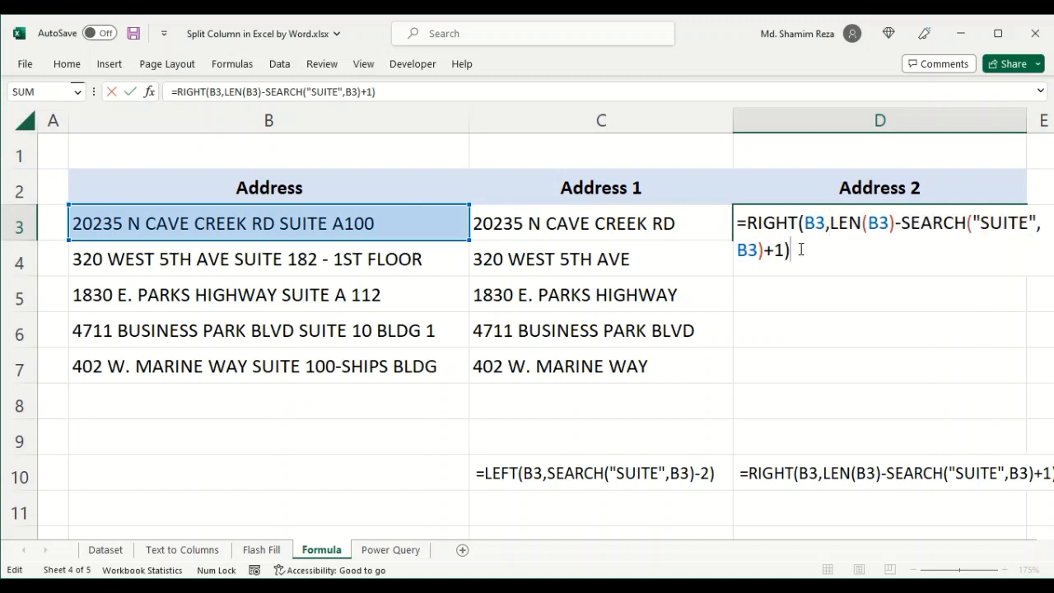
key("Return")
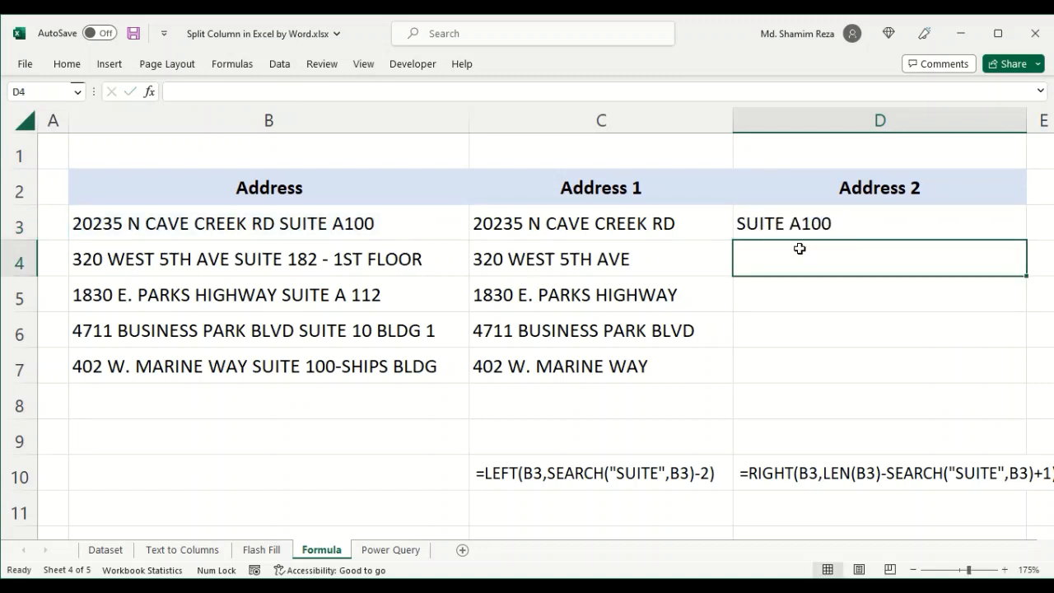
left_click(865, 224)
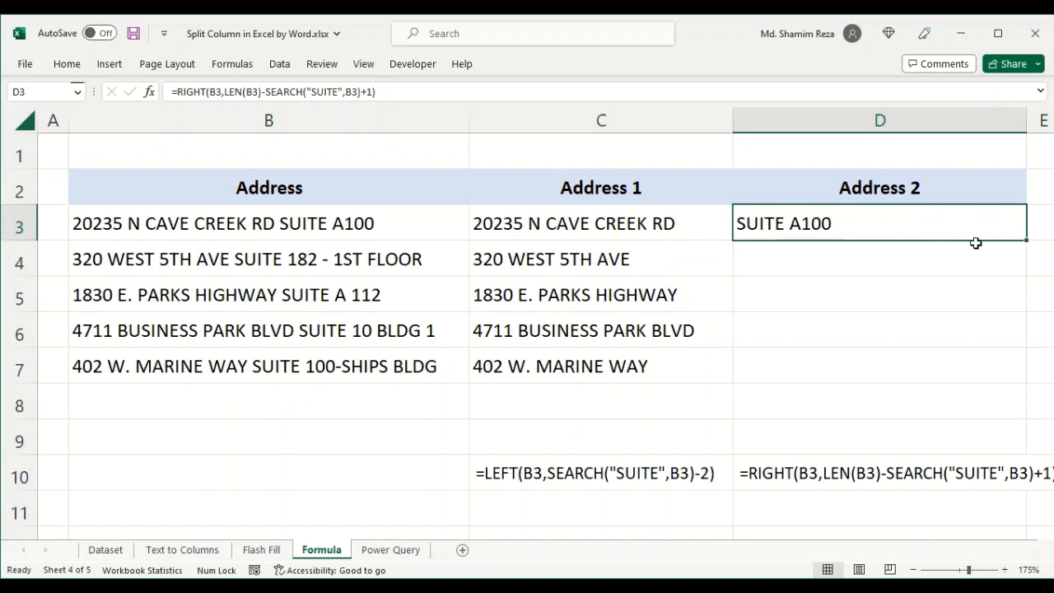
double_click(1027, 240)
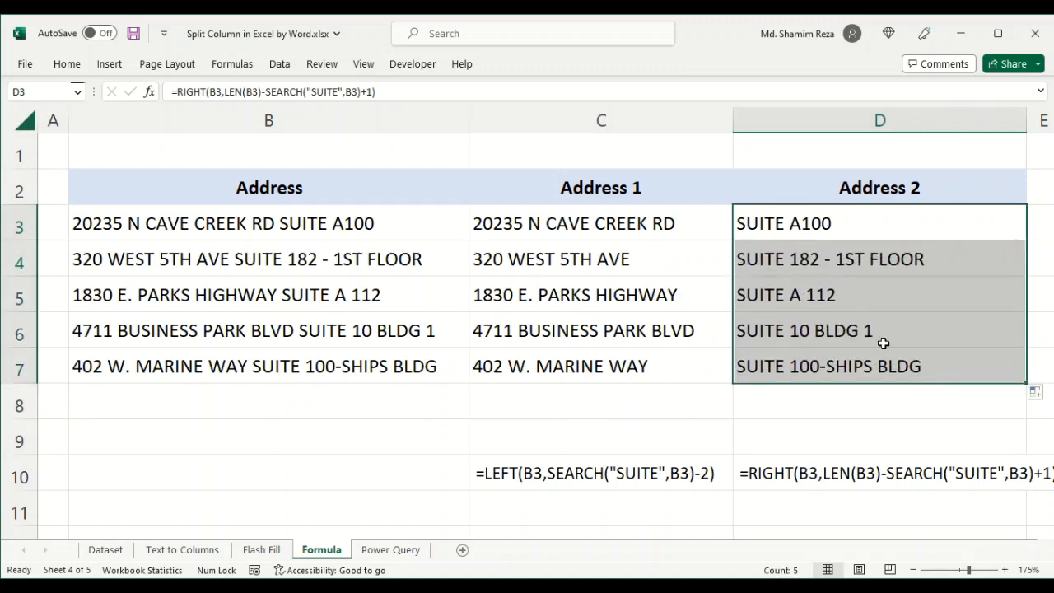
- Review the split street and suite results across C3:D7
left_click(854, 371)
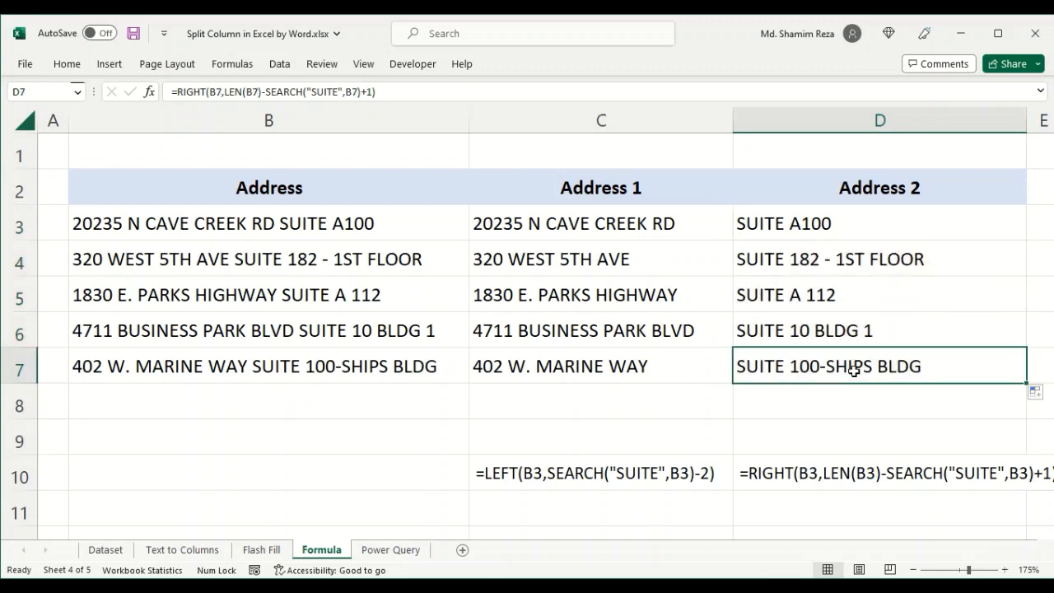
left_click(914, 217)
left_click_drag(576, 232, 895, 372)
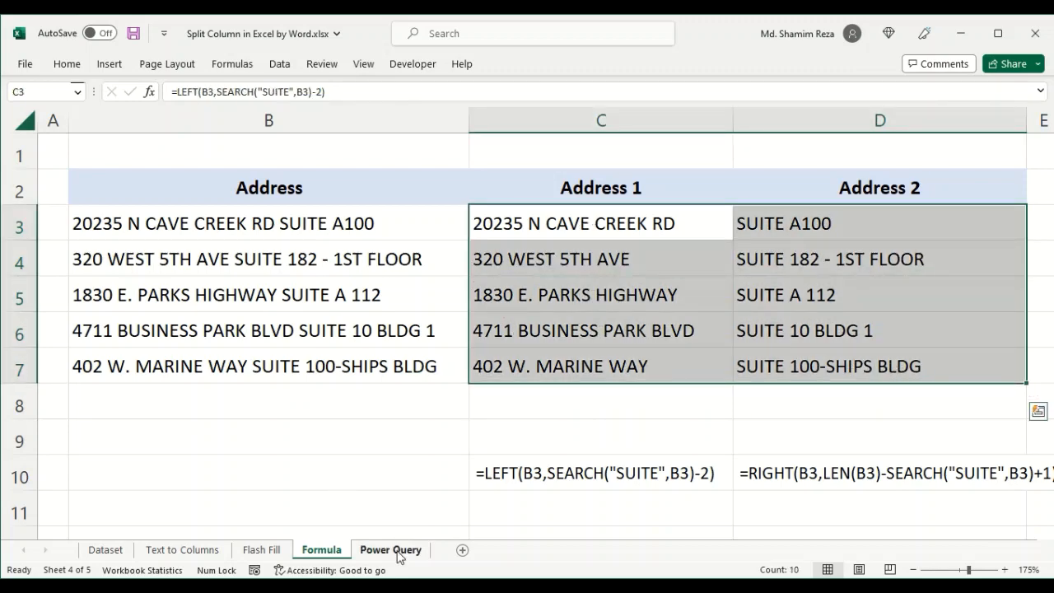
- On the Power Query sheet, create a table with headers from the address range B2:B7 and open it in Power Query
left_click(397, 551)
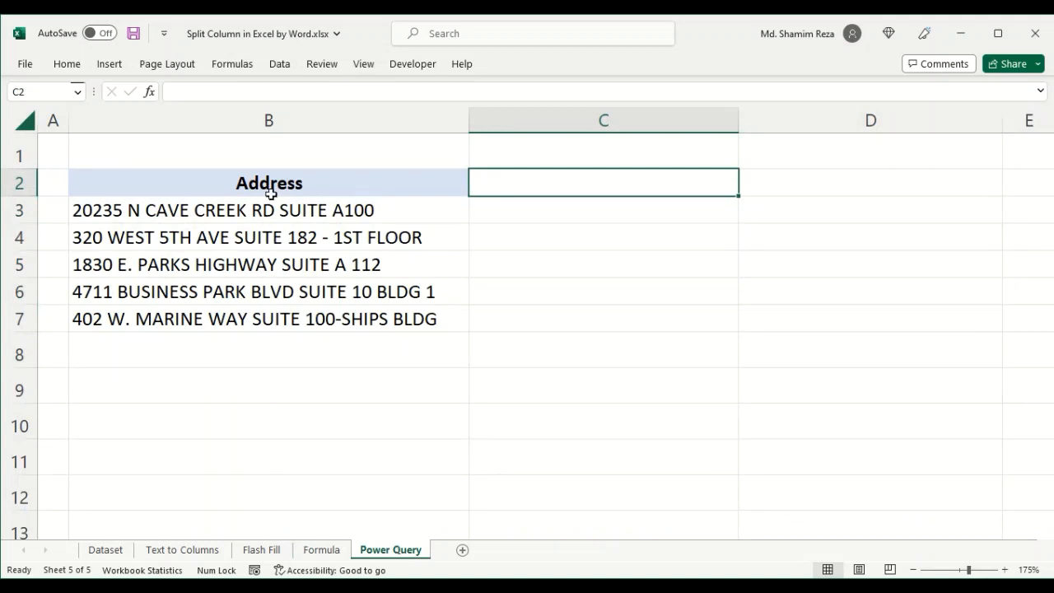
left_click_drag(284, 216, 277, 322)
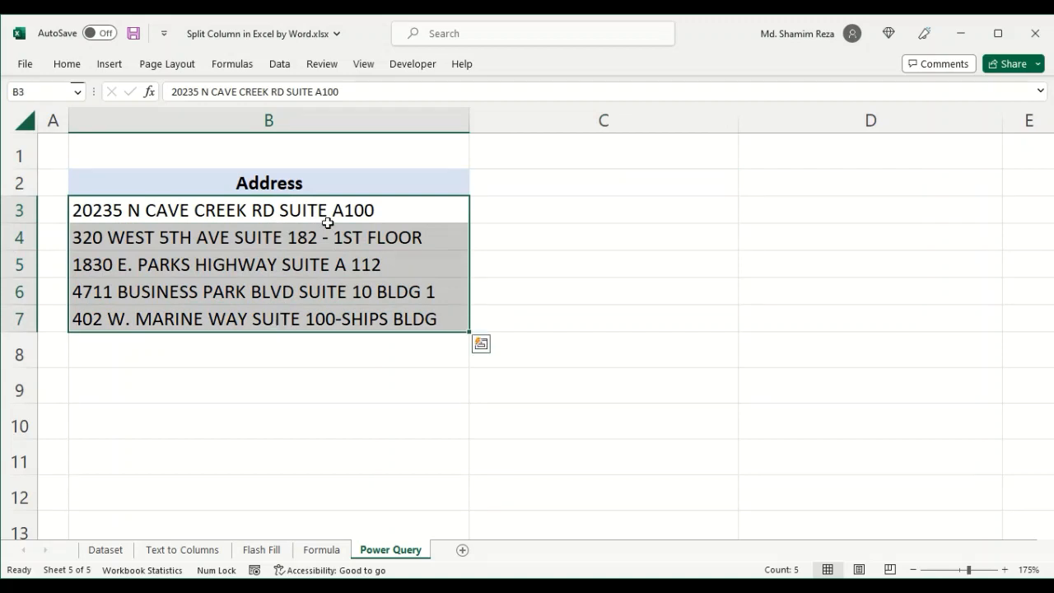
left_click_drag(334, 186, 331, 319)
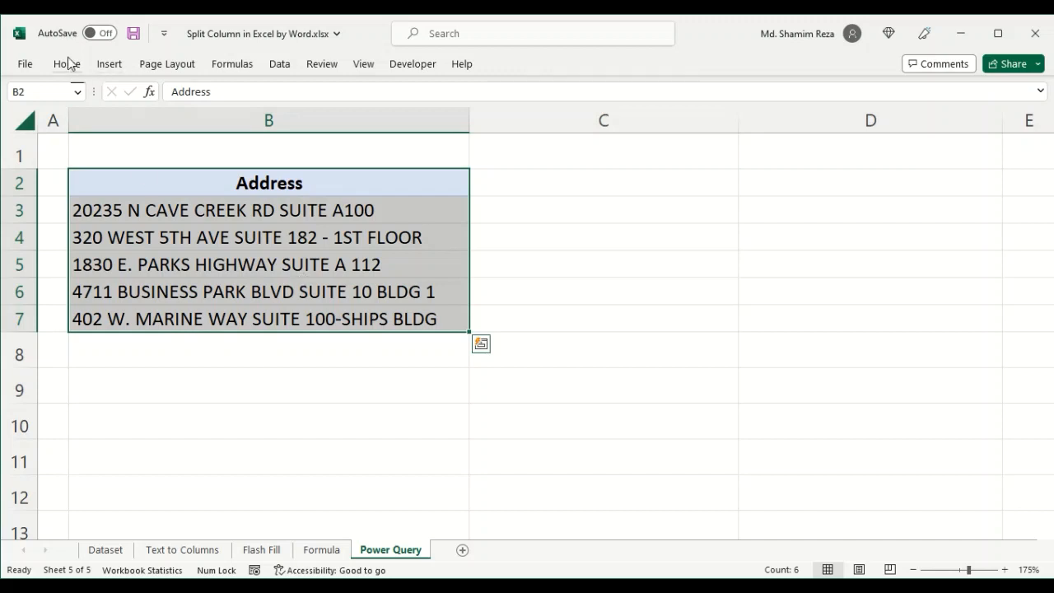
left_click(280, 64)
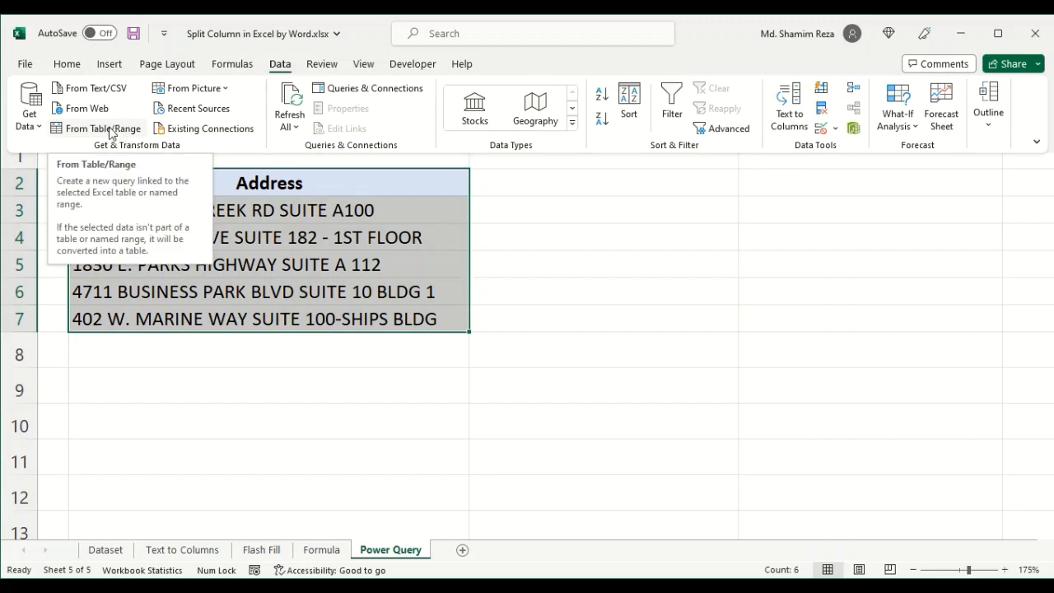
left_click(38, 130)
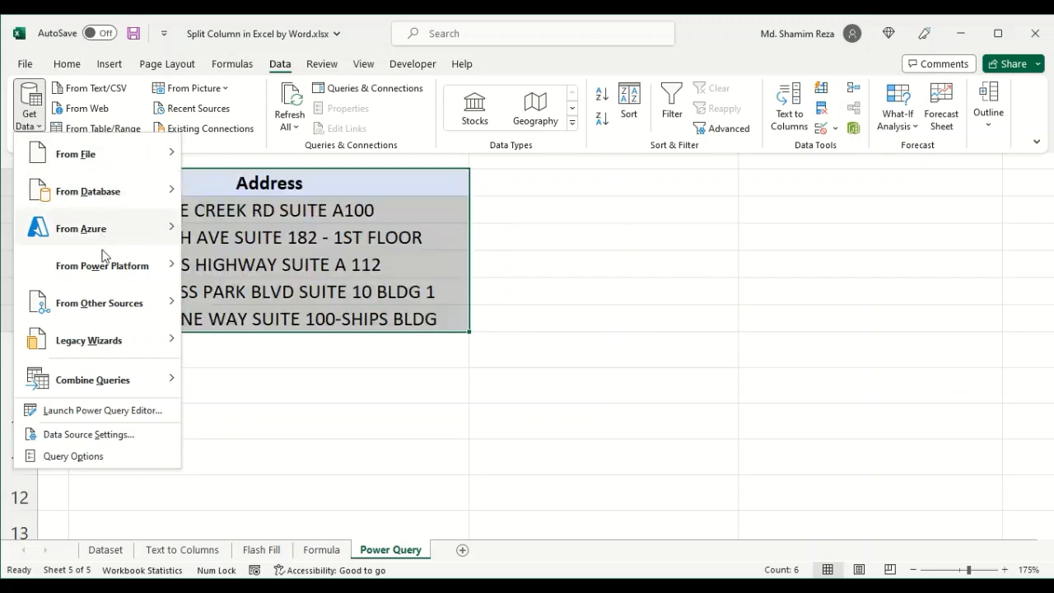
mouse_move(126, 157)
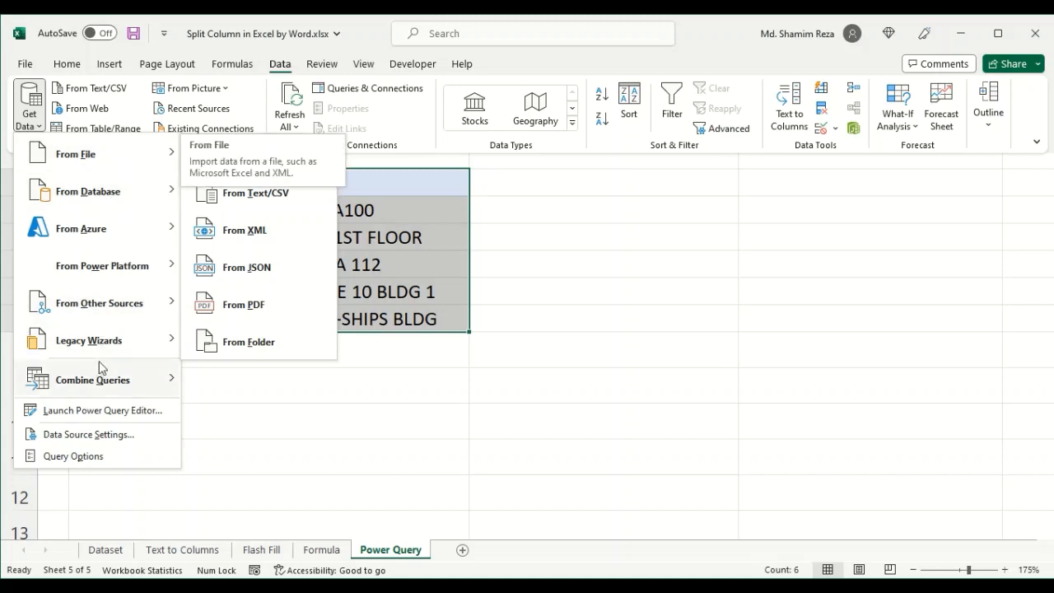
left_click(413, 258)
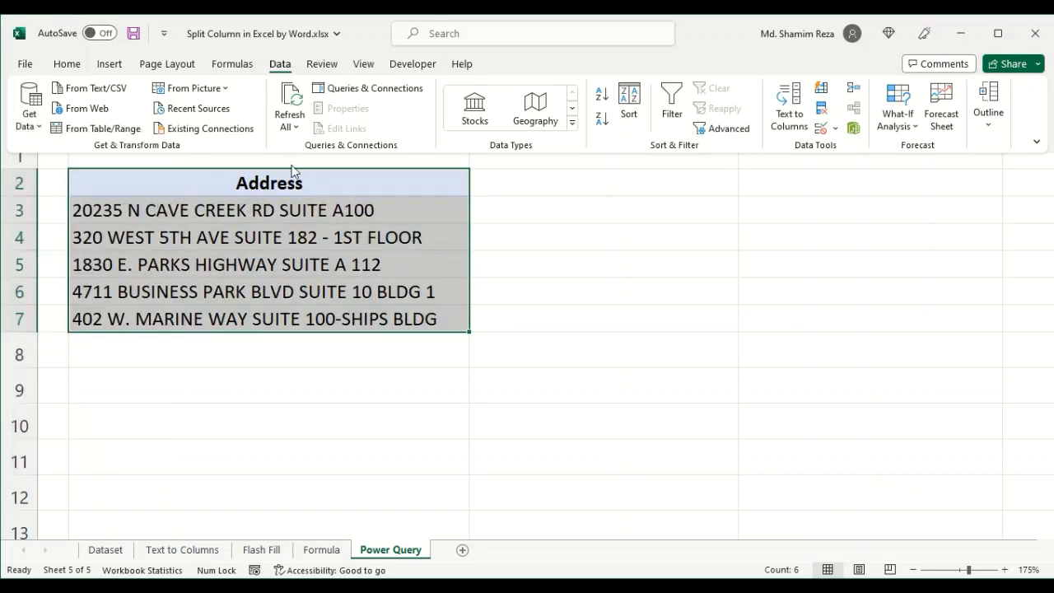
left_click(90, 129)
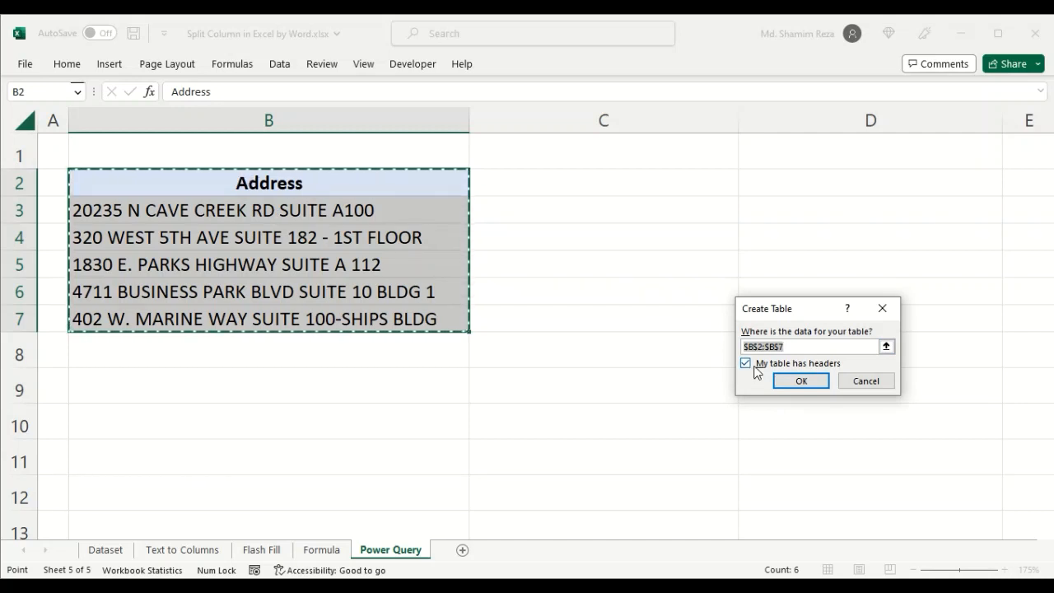
left_click_drag(798, 313, 601, 238)
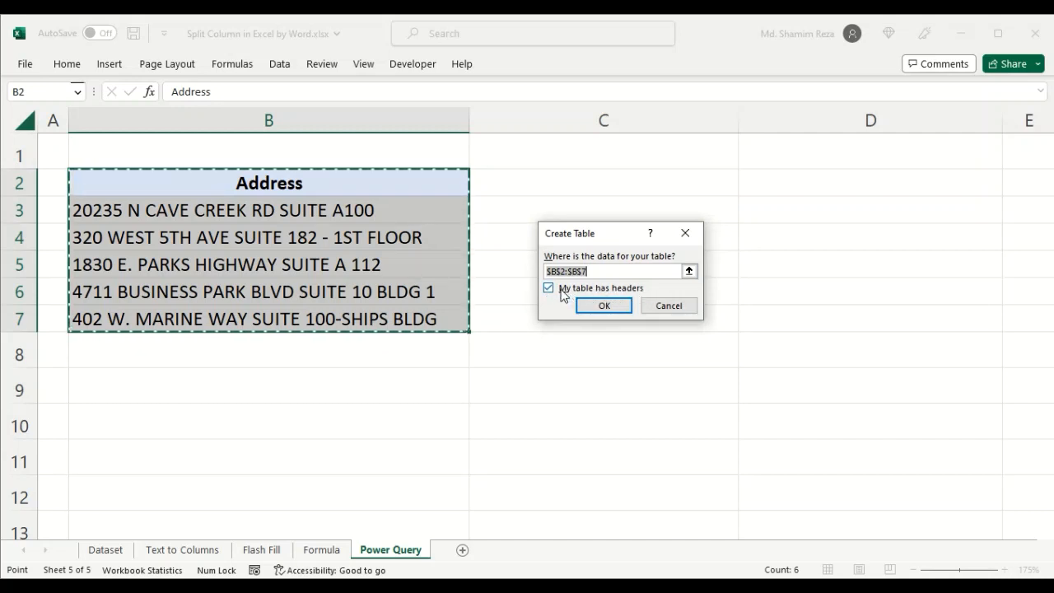
left_click(602, 306)
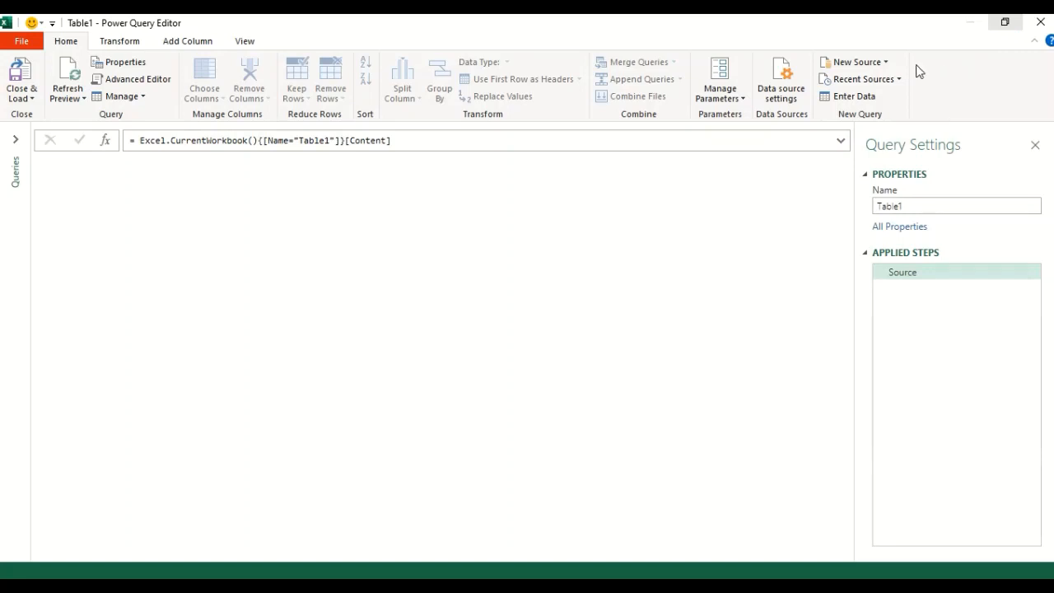
- Replace every SUITE in the Address column with #SUITE
left_click(1004, 22)
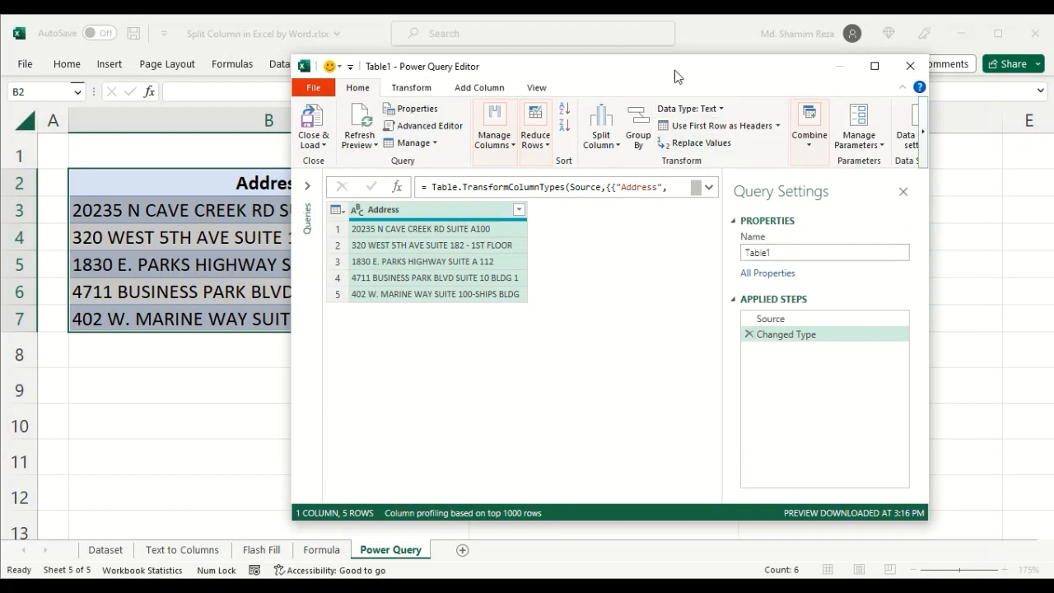
left_click_drag(676, 72, 597, 70)
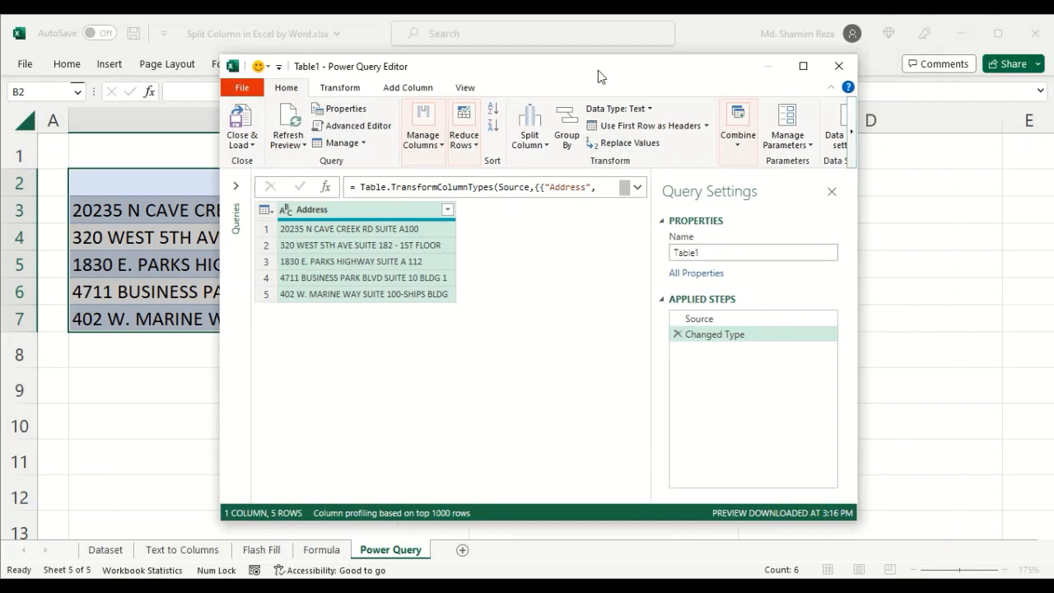
left_click(631, 146)
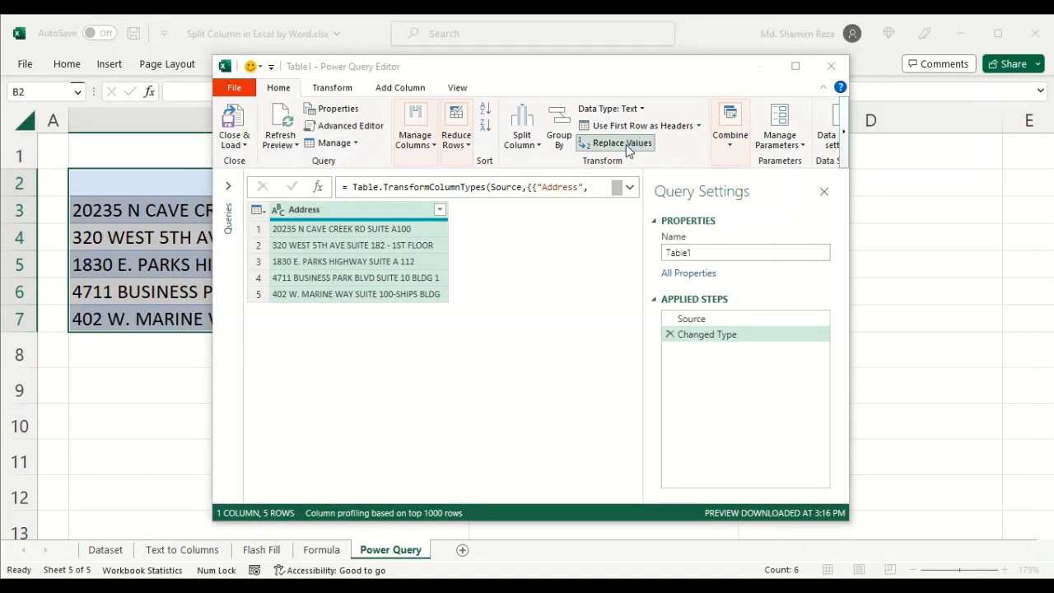
left_click(349, 275)
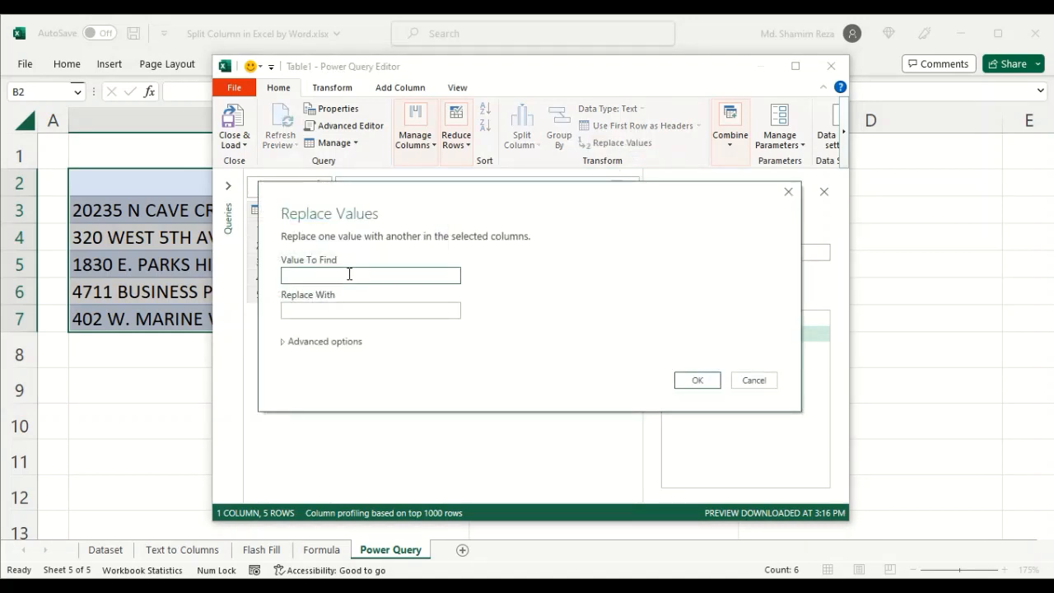
left_click(349, 275)
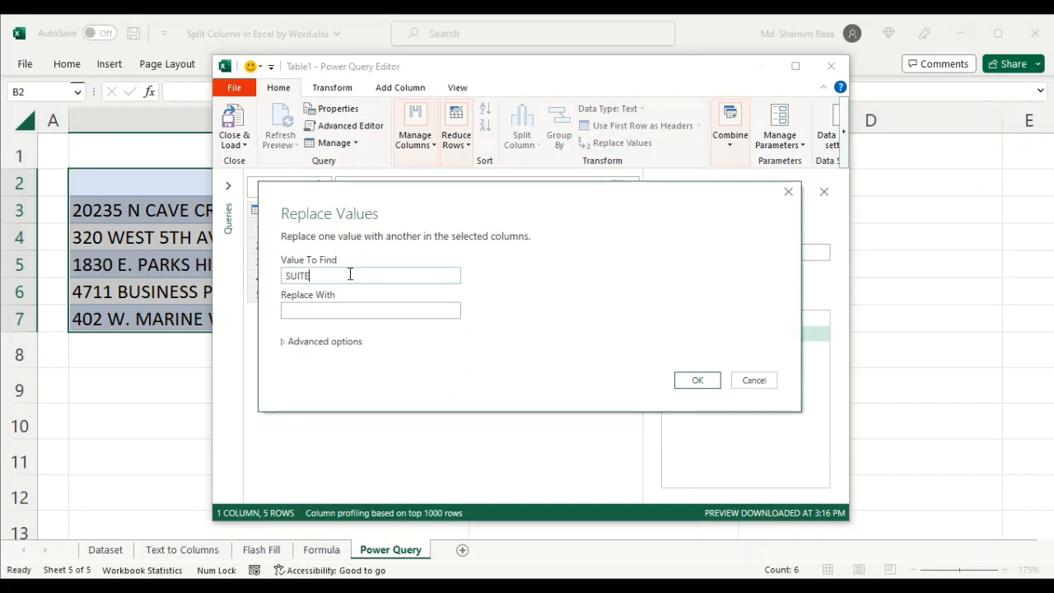
left_click(349, 309)
left_click(697, 380)
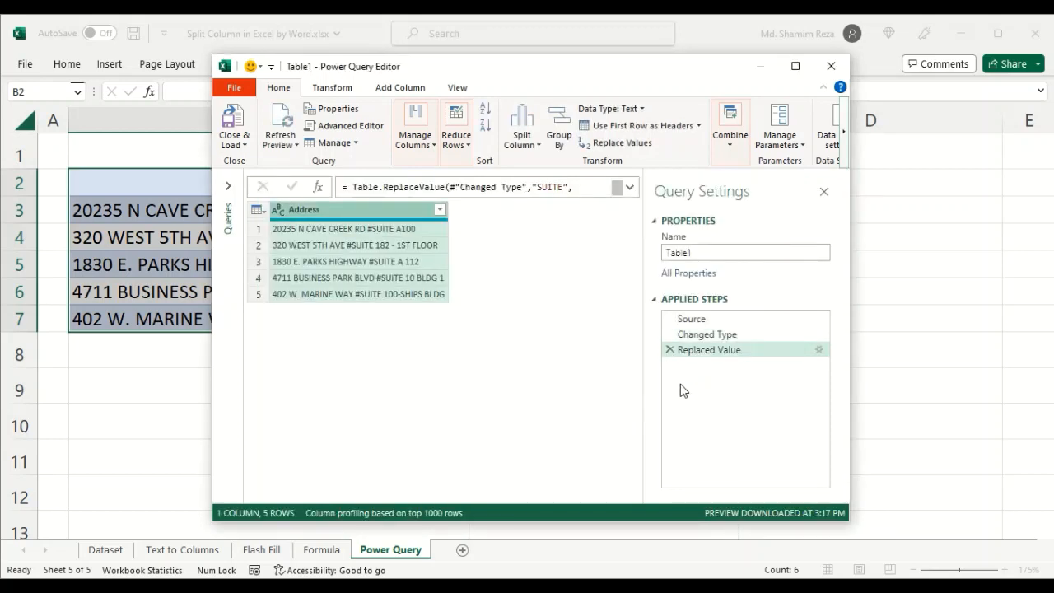
- Split the Address column by the custom delimiter # at each occurrence
left_click(387, 231)
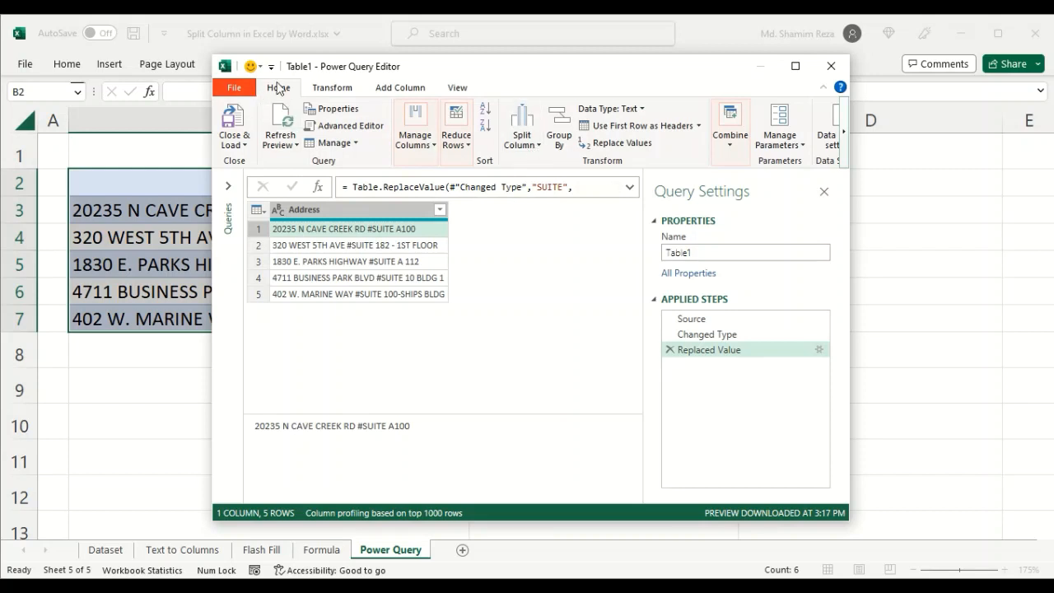
left_click(532, 132)
left_click(564, 162)
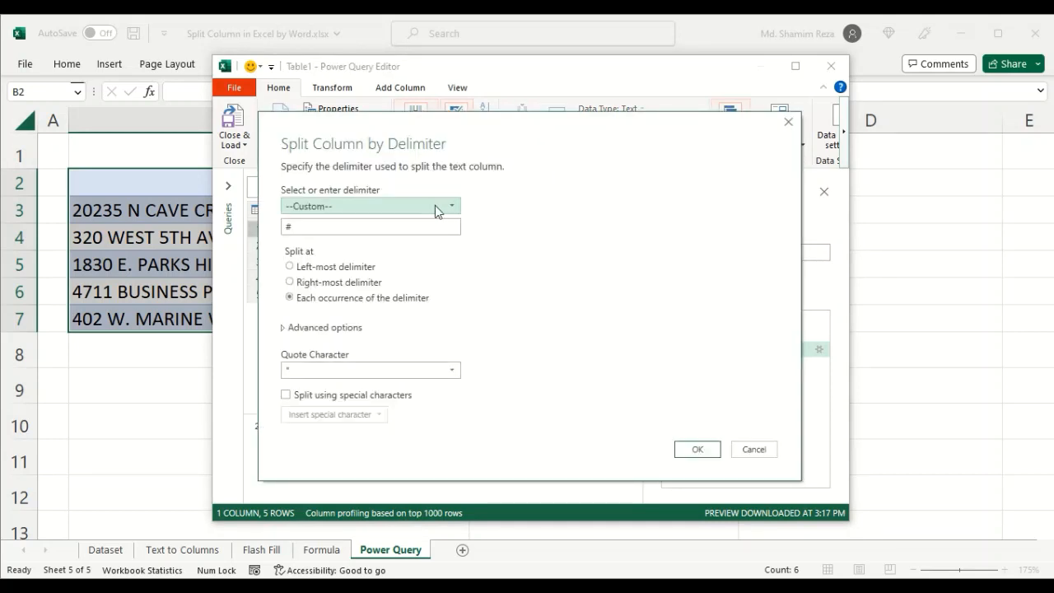
left_click(417, 206)
left_click(419, 205)
left_click(345, 227)
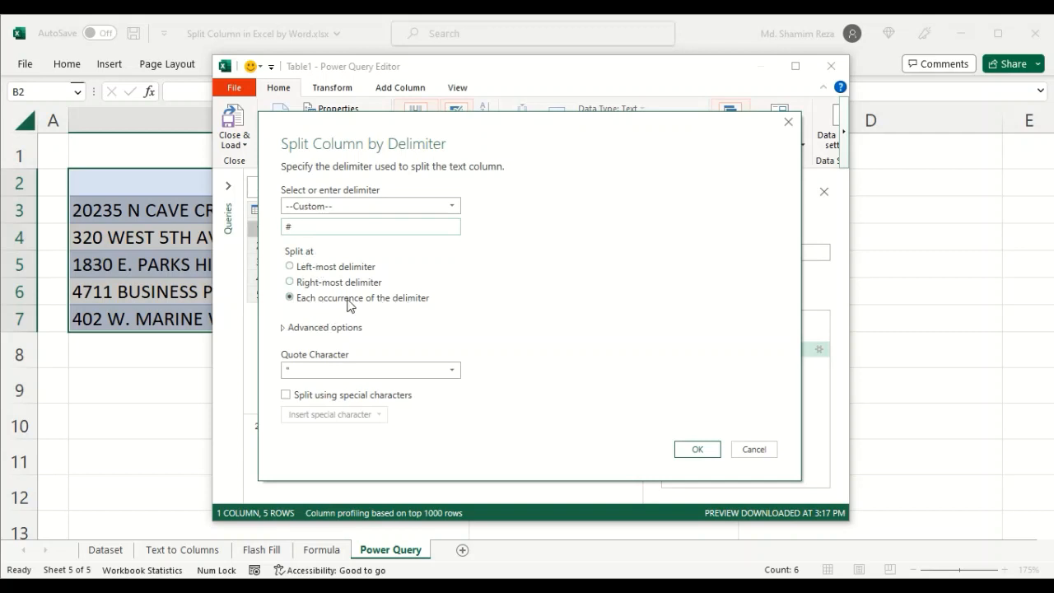
left_click(696, 452)
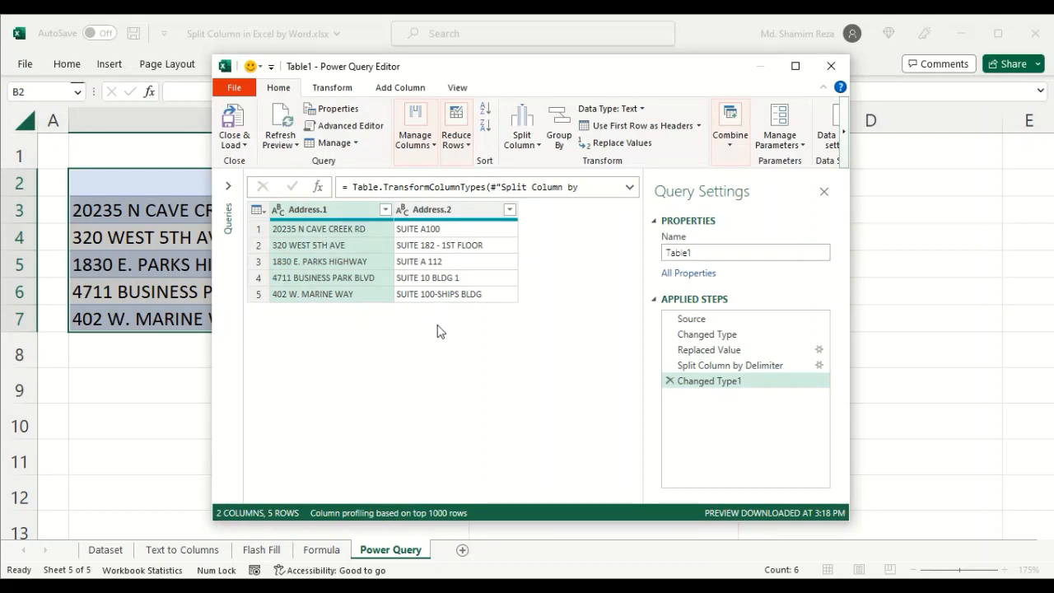
- Close and load the query as a table to the existing worksheet at cell C2, then close the queries pane
left_click(245, 146)
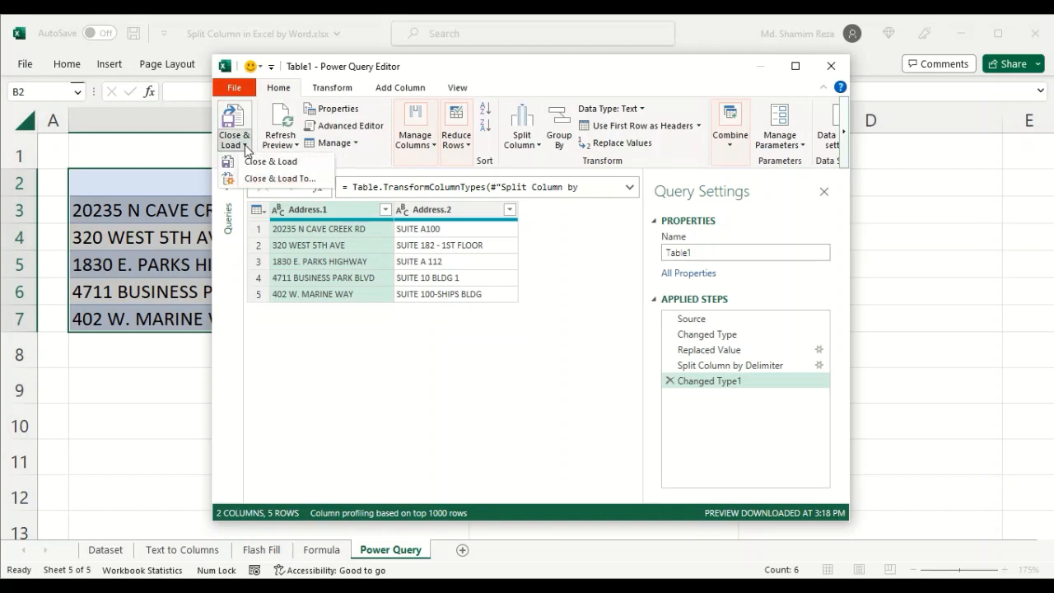
left_click(320, 185)
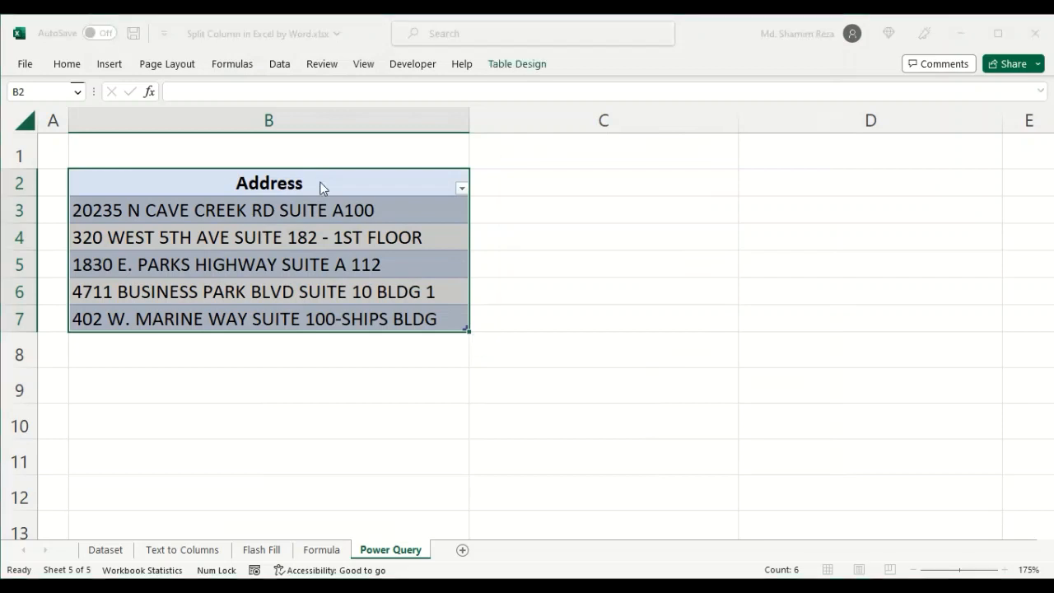
left_click_drag(625, 148, 682, 205)
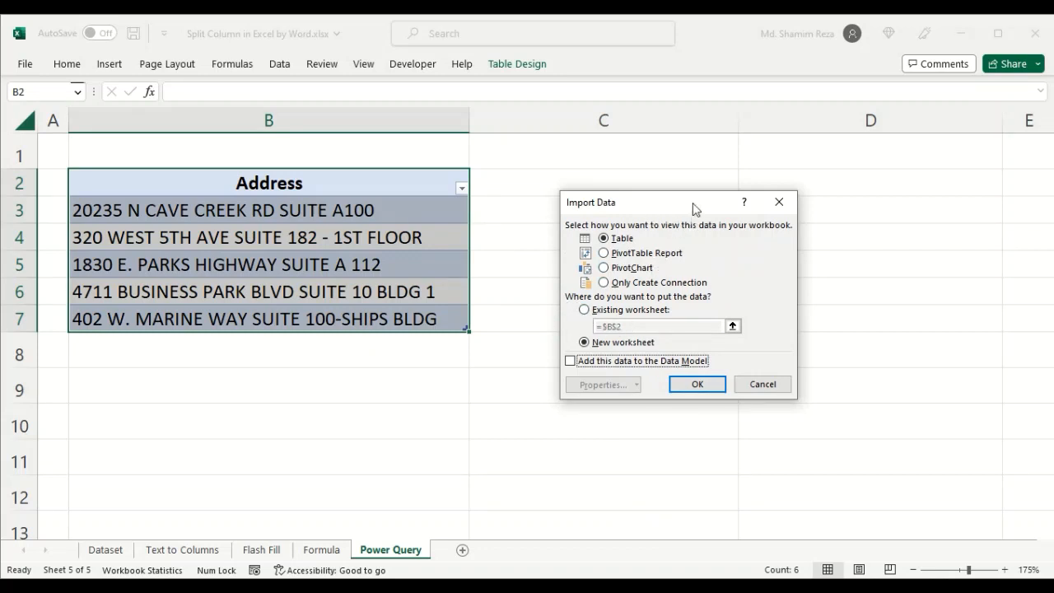
left_click_drag(696, 209, 772, 279)
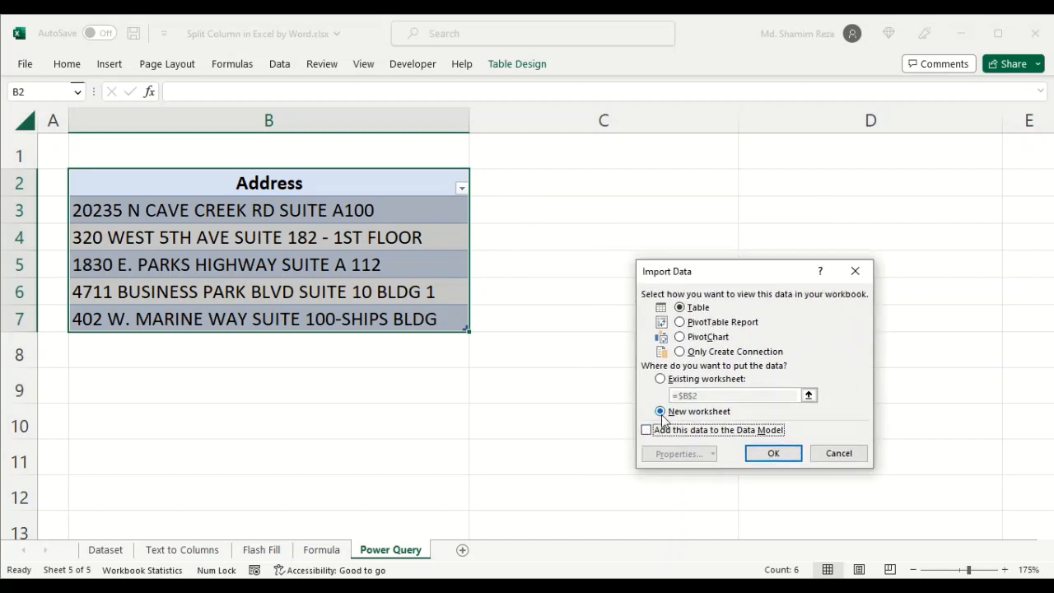
left_click(660, 379)
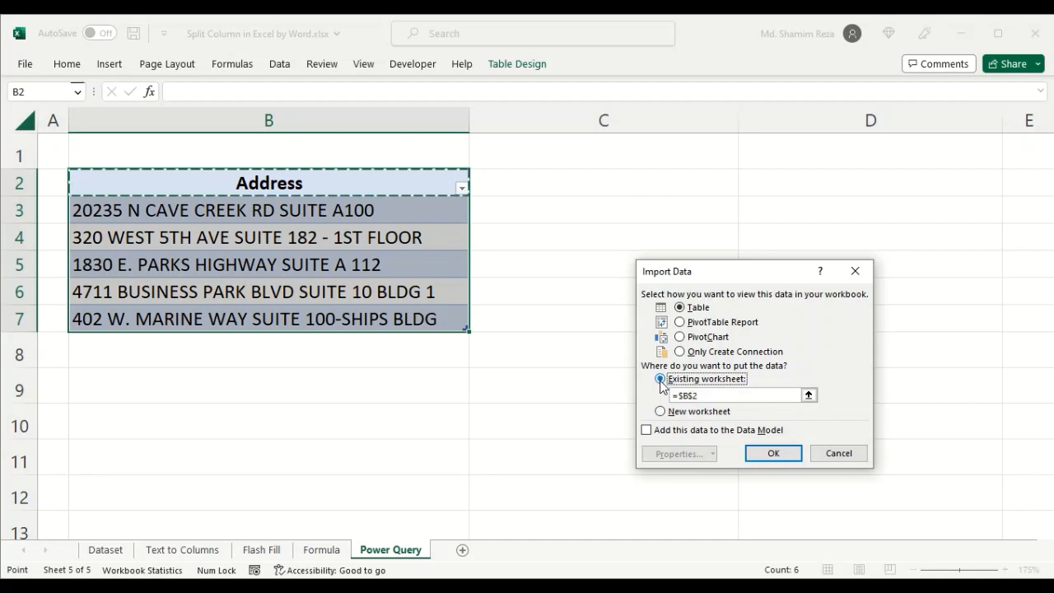
left_click(808, 395)
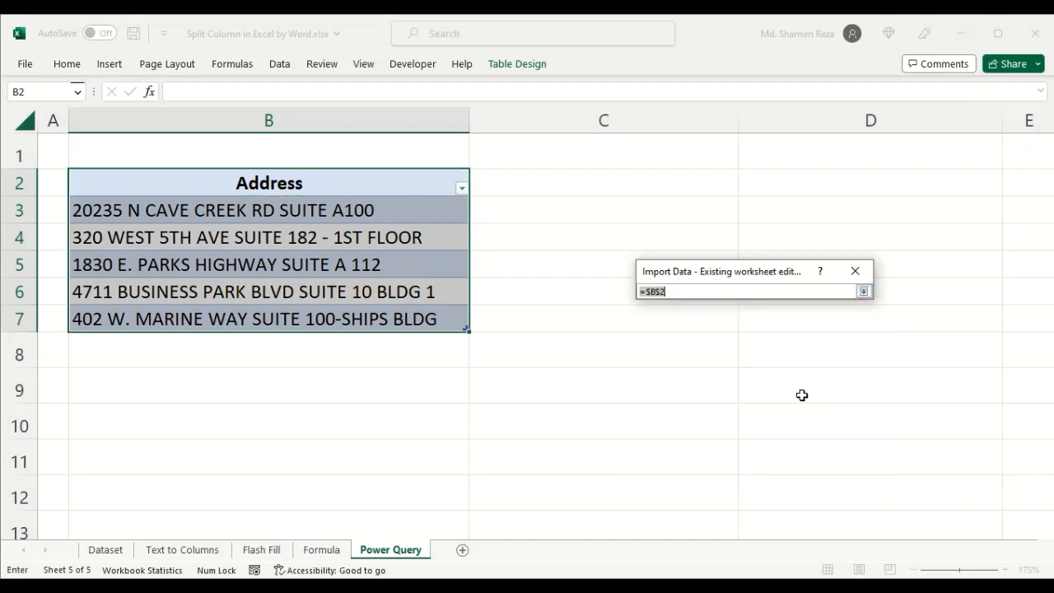
left_click(603, 186)
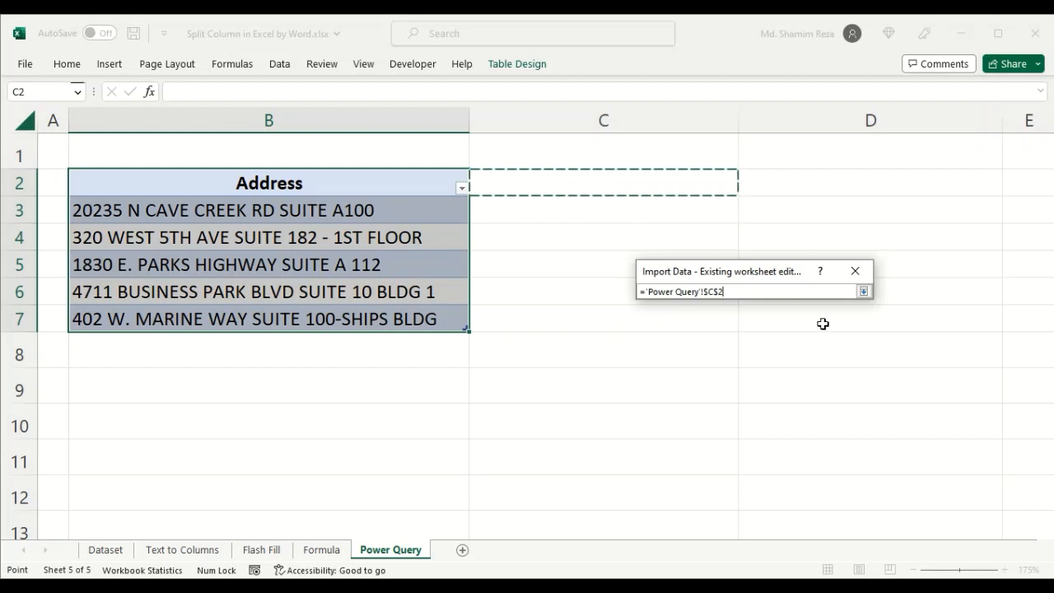
left_click(862, 292)
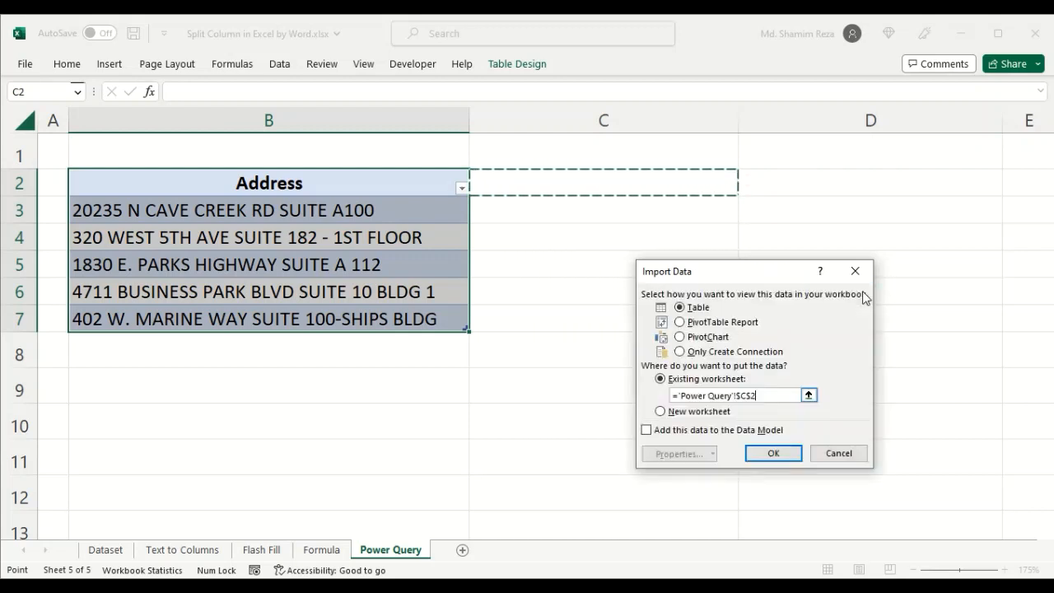
left_click(773, 453)
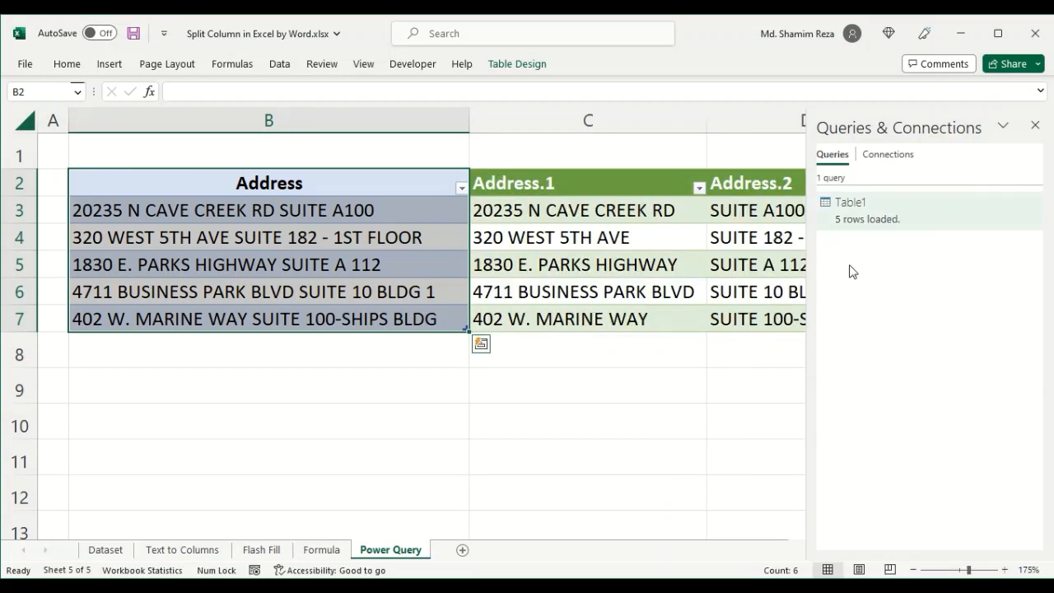
left_click(1035, 127)
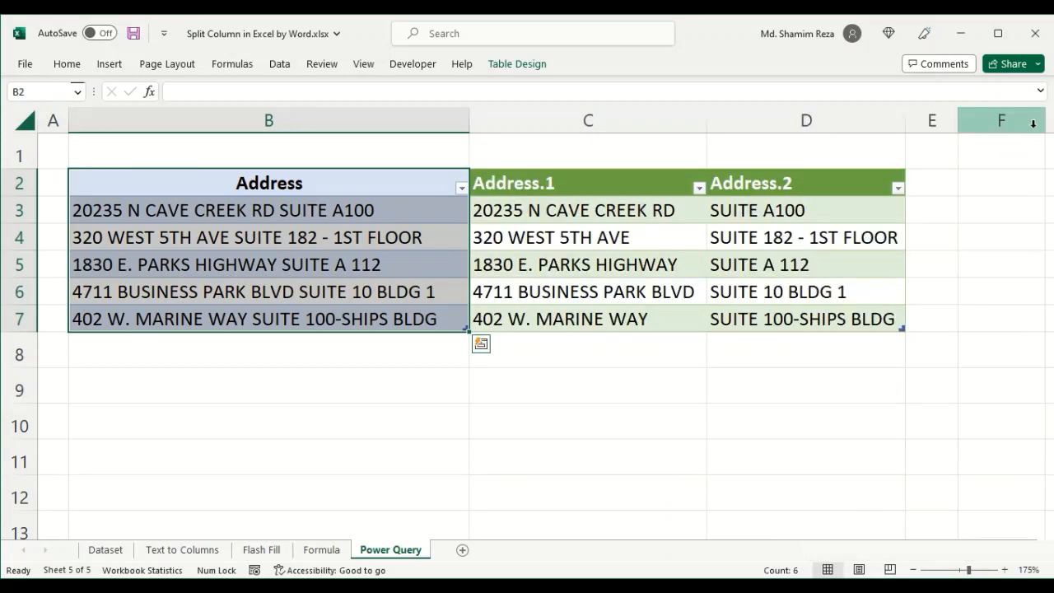
- Review the original addresses beside the loaded street and suite columns
left_click(262, 211)
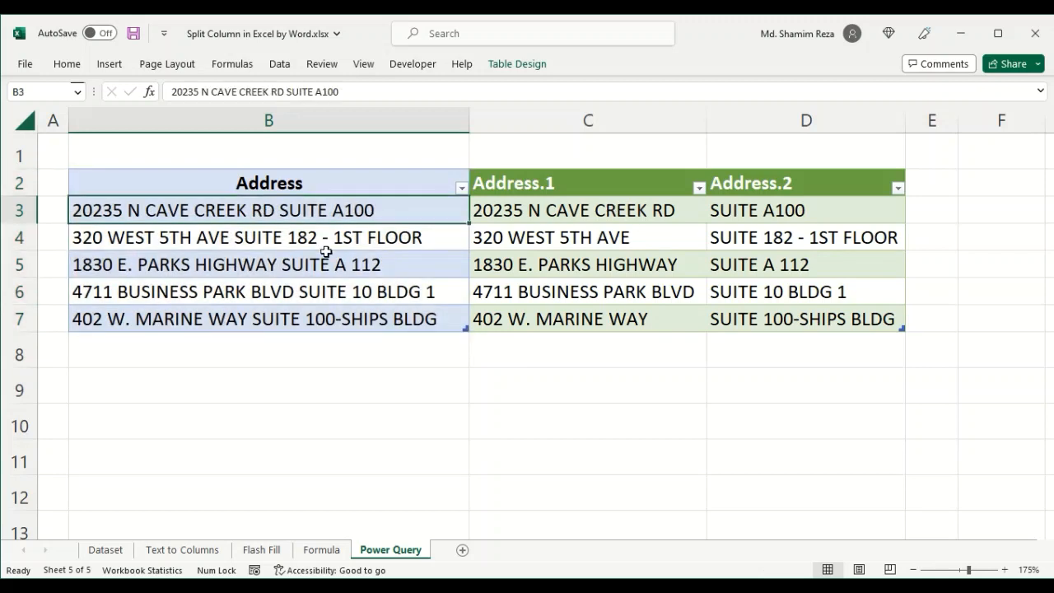
left_click_drag(308, 213, 307, 318)
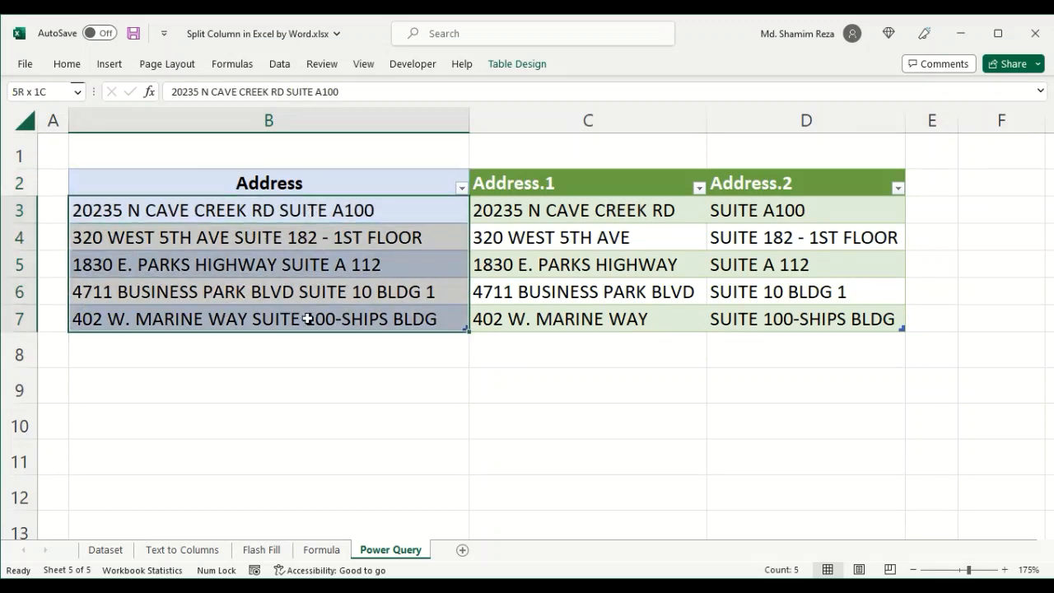
left_click(576, 211)
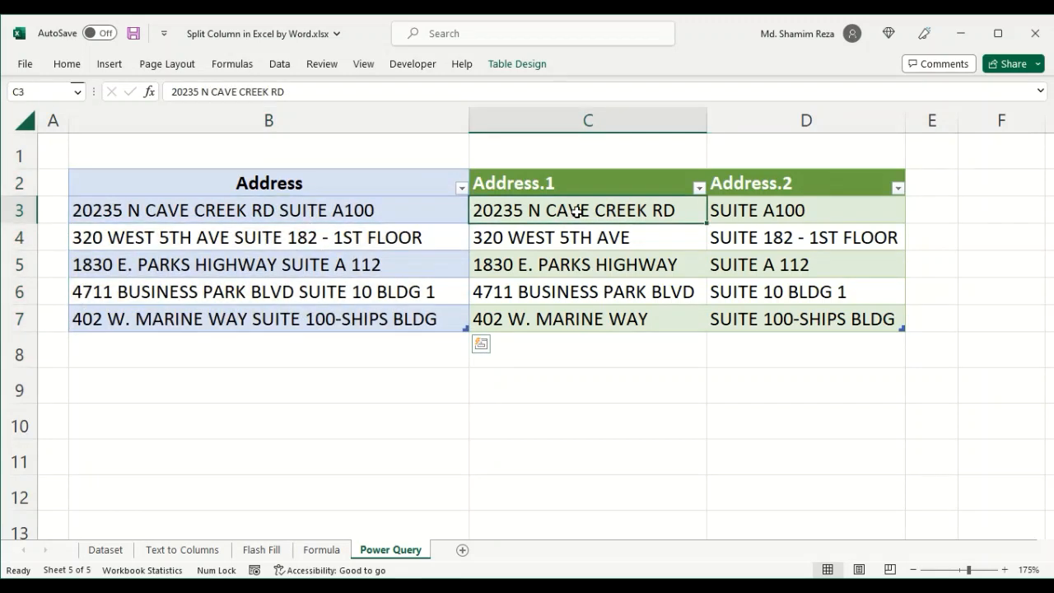
left_click_drag(576, 210, 802, 325)
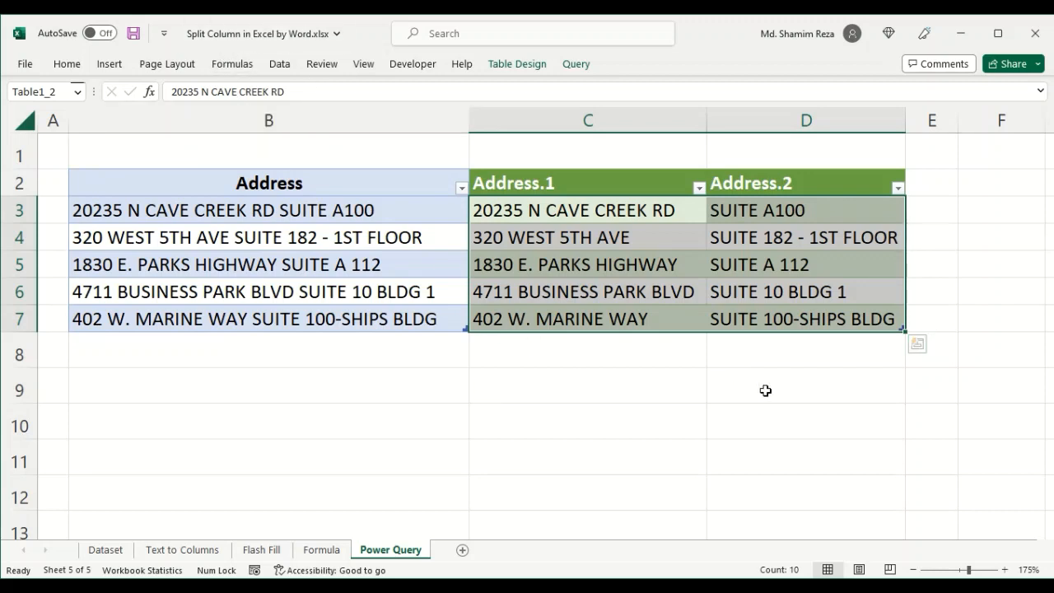
left_click(761, 389)
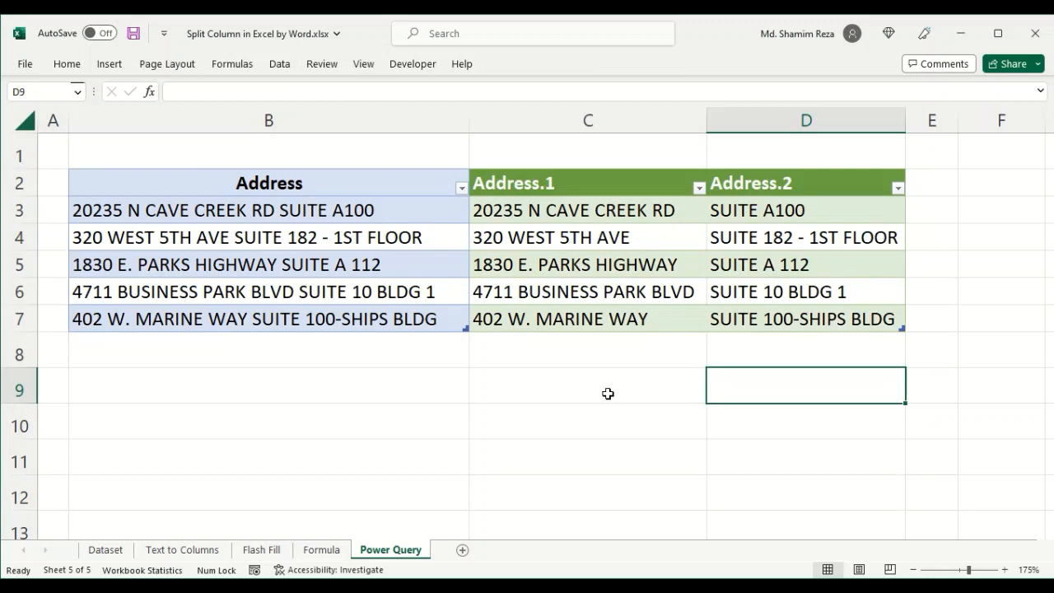